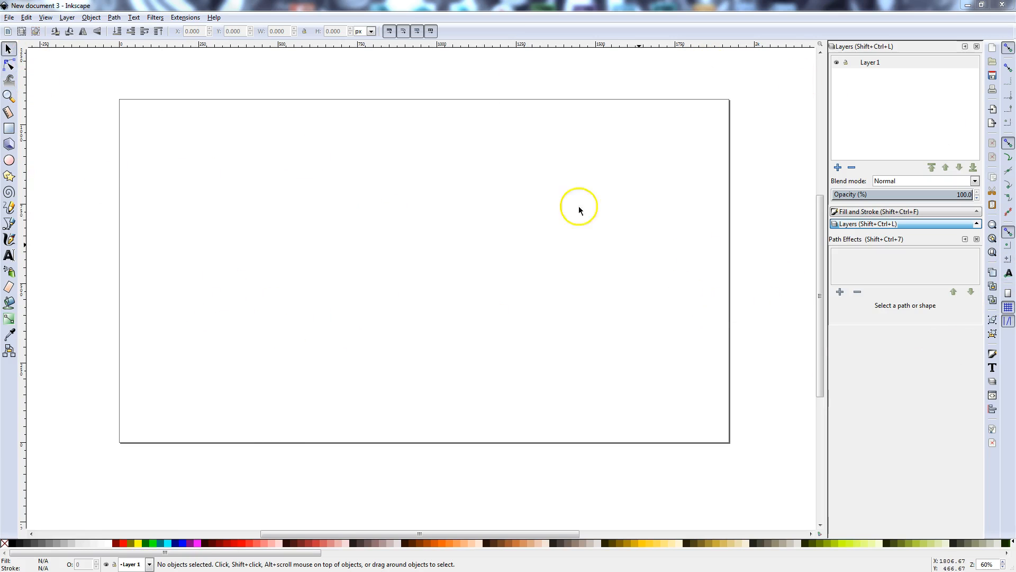
Step: Display the list of built-in tutorials available in the program's help, and close it again
click(214, 17)
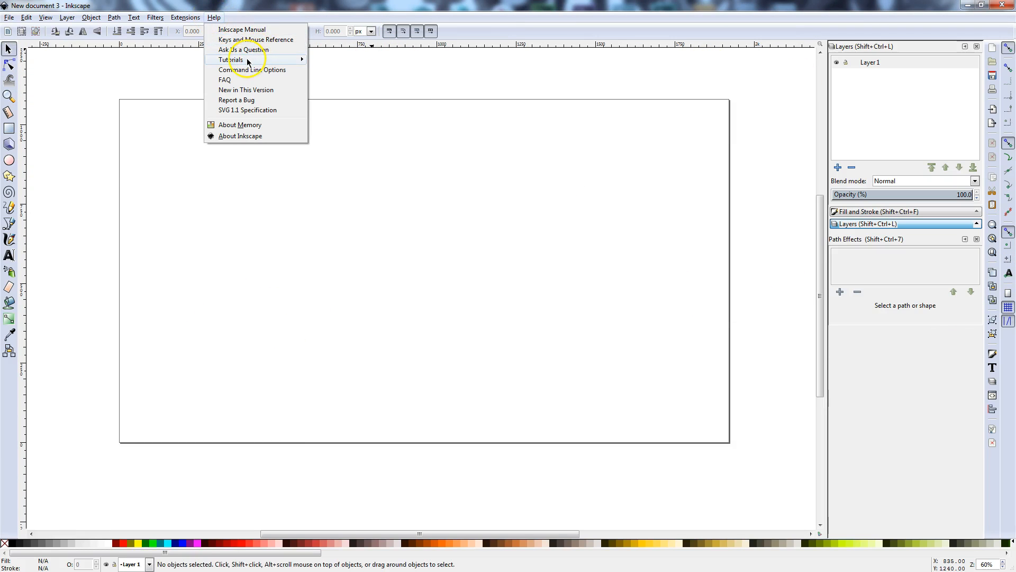
mouse_move(290, 60)
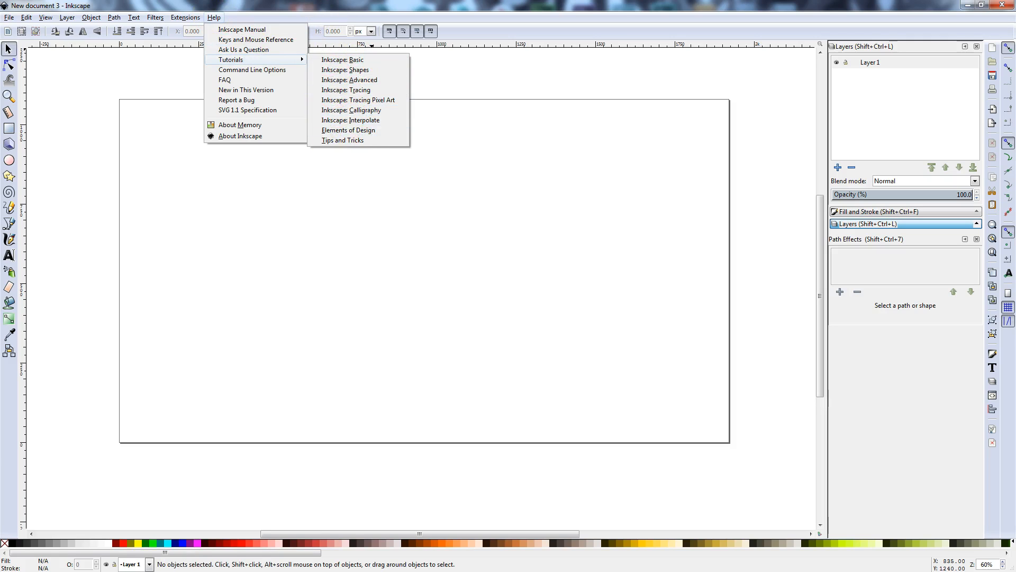
key(Escape)
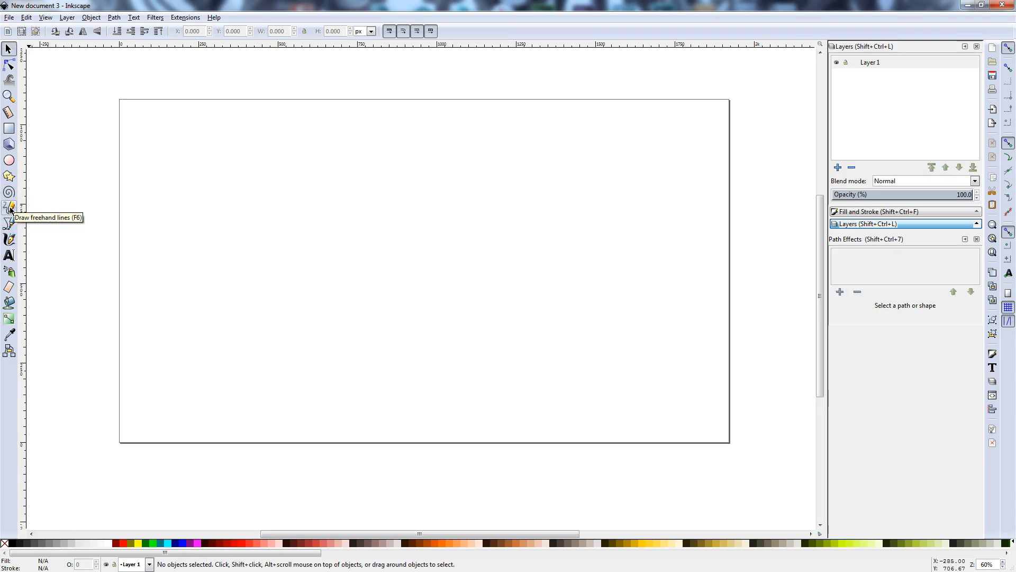
Step: Draw a straight diagonal freehand line with the Triangle out shape across the page, about 852 by 404 px
click(13, 232)
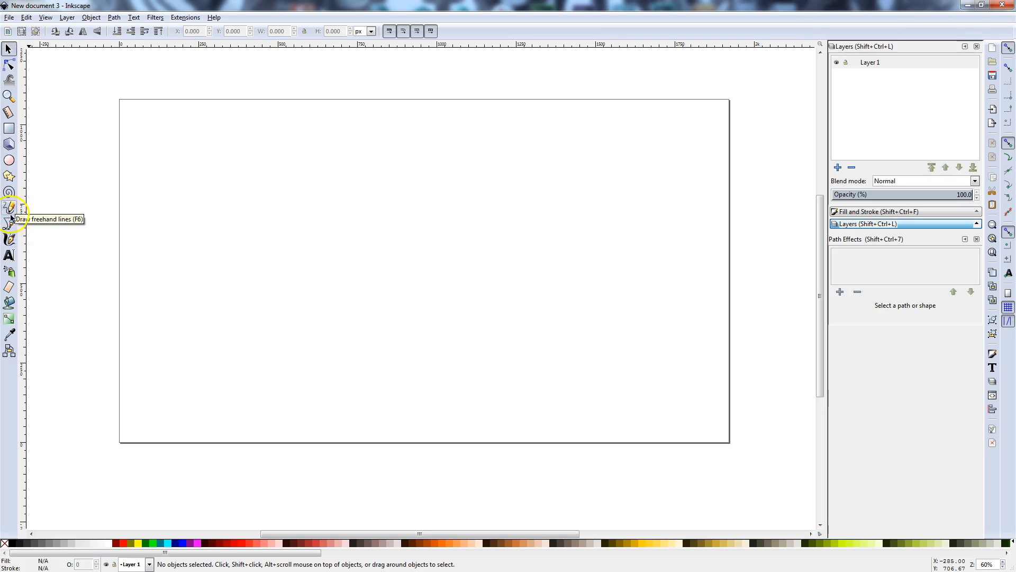
click(9, 224)
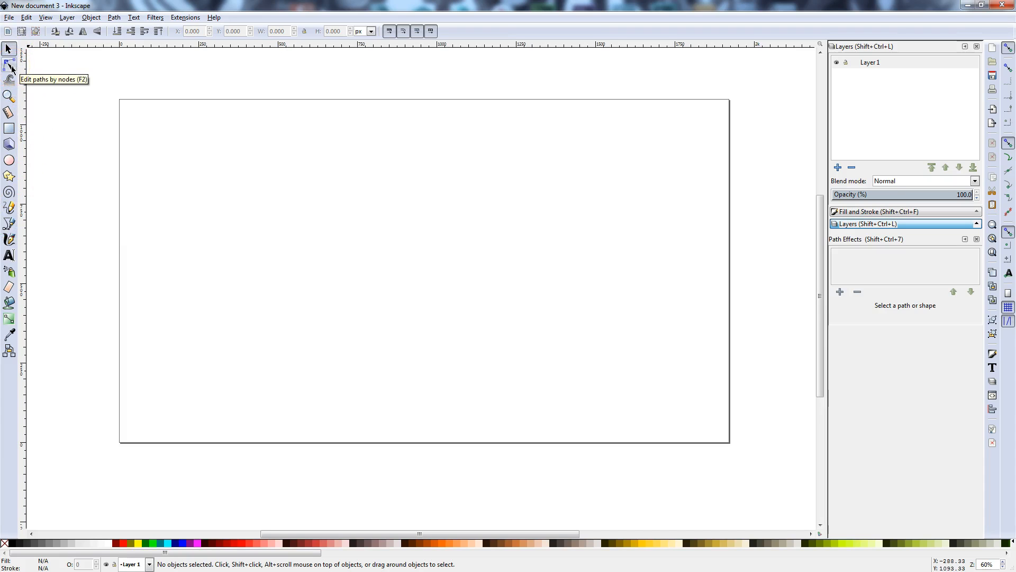
click(10, 209)
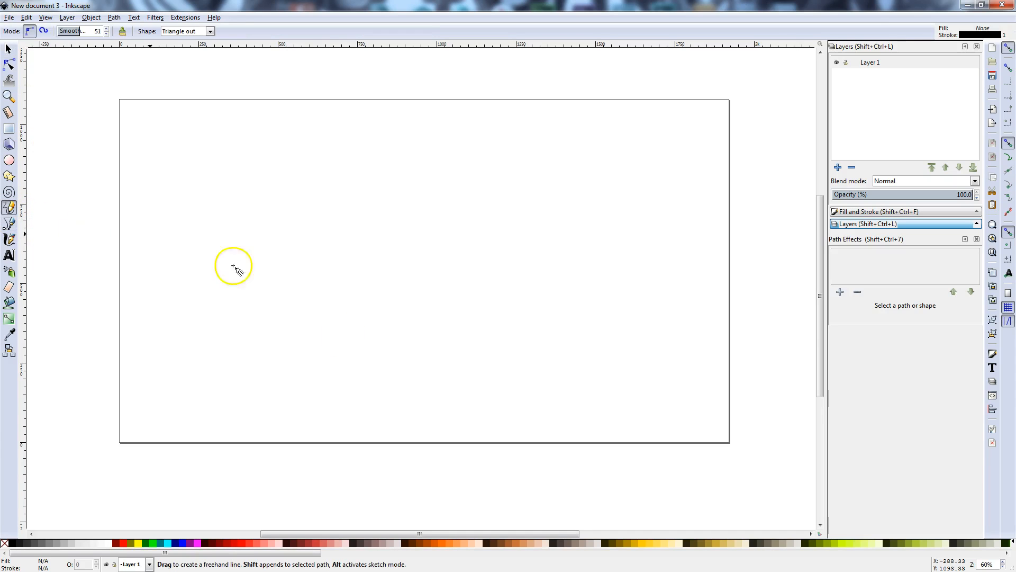
click(267, 311)
click(537, 186)
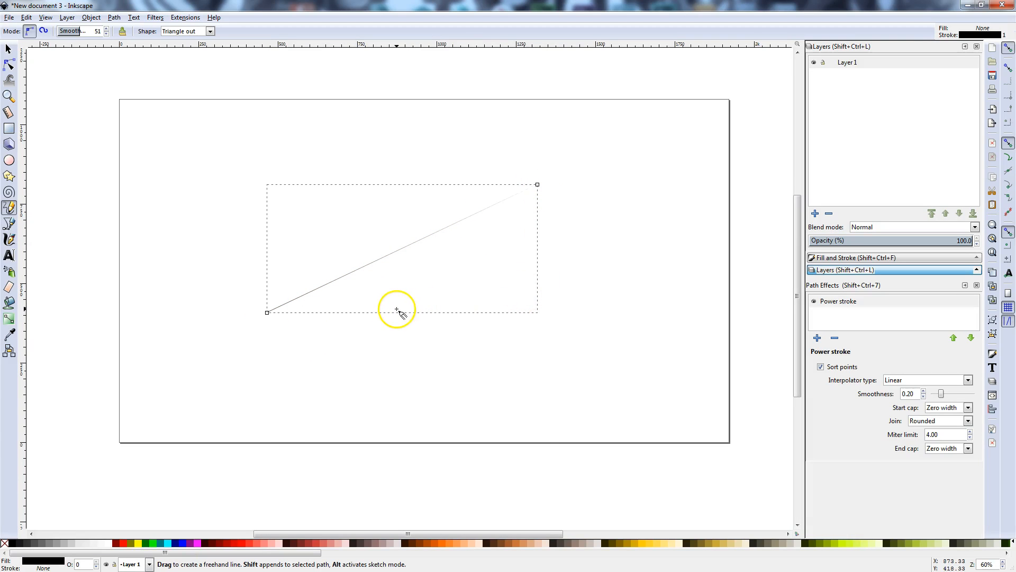
Step: Move the tapered line slightly and resize it to about 912 by 470 px, and deselect it
click(9, 52)
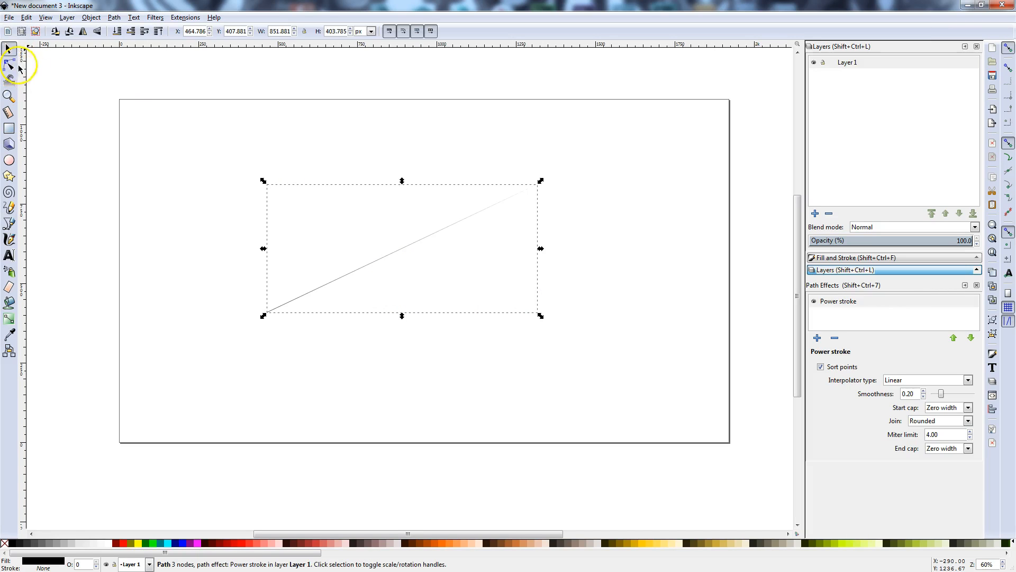
mouse_move(416, 266)
mouse_down()
mouse_move(469, 299)
mouse_move(422, 258)
mouse_move(453, 329)
mouse_move(408, 256)
mouse_move(431, 272)
mouse_move(412, 262)
mouse_up()
click(374, 259)
drag(303, 182, 288, 164)
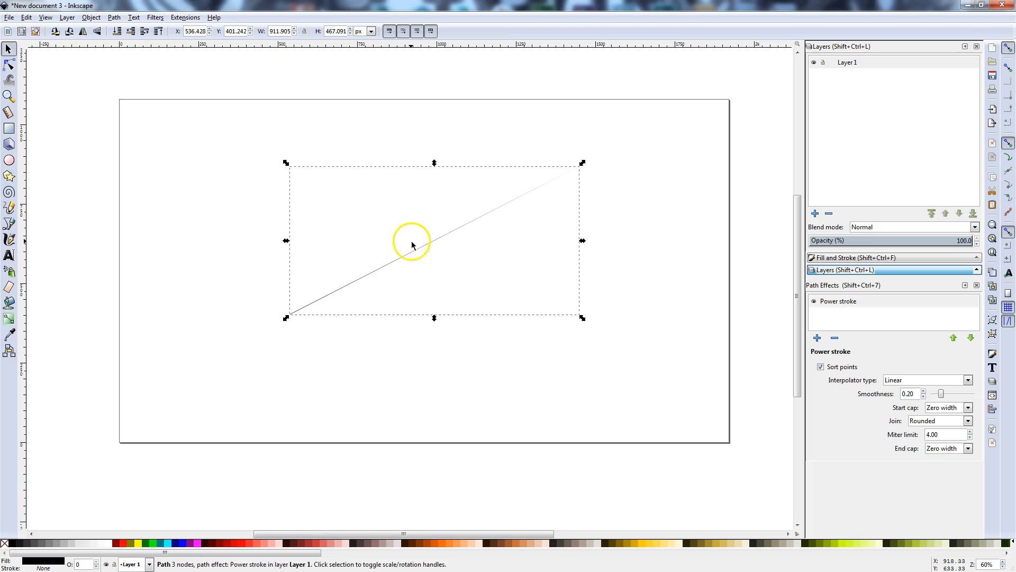
mouse_move(435, 166)
mouse_down()
mouse_move(438, 198)
mouse_move(434, 161)
mouse_up()
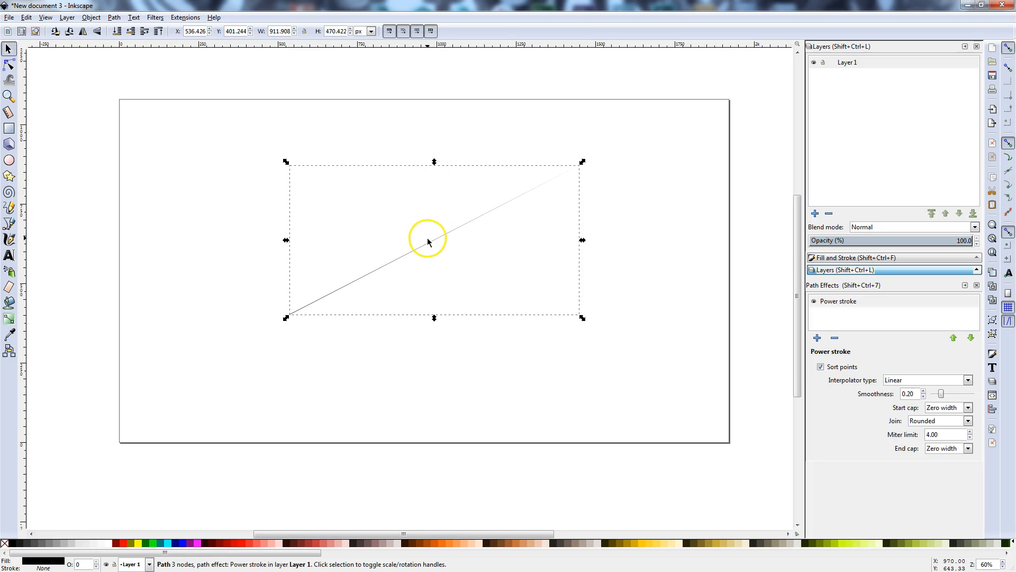
click(425, 241)
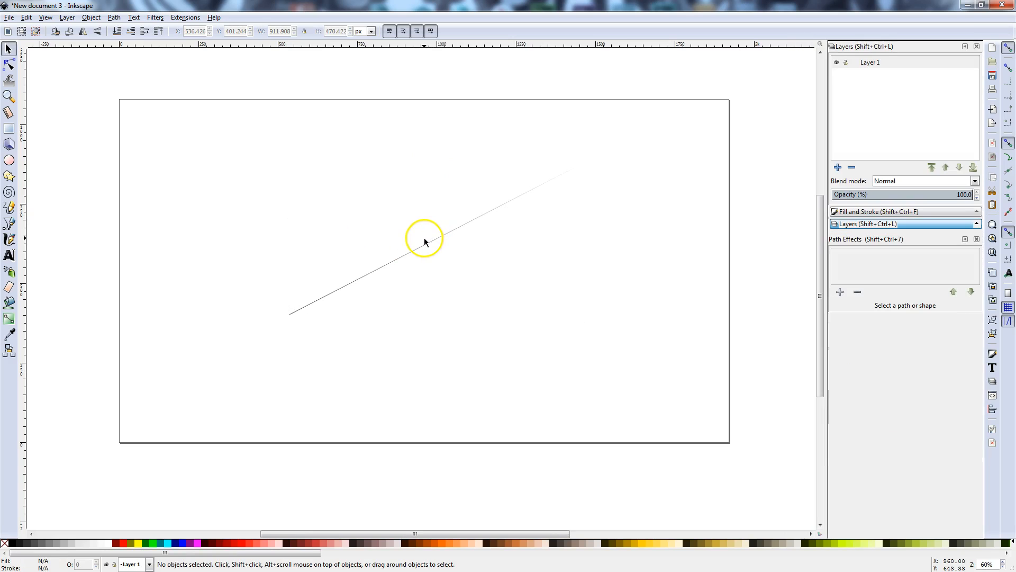
Step: Rotate the line slightly about its center and move it up to about X 532, Y 459 px
click(399, 260)
mouse_move(286, 160)
mouse_down()
mouse_move(356, 113)
mouse_move(293, 201)
mouse_move(301, 166)
mouse_up()
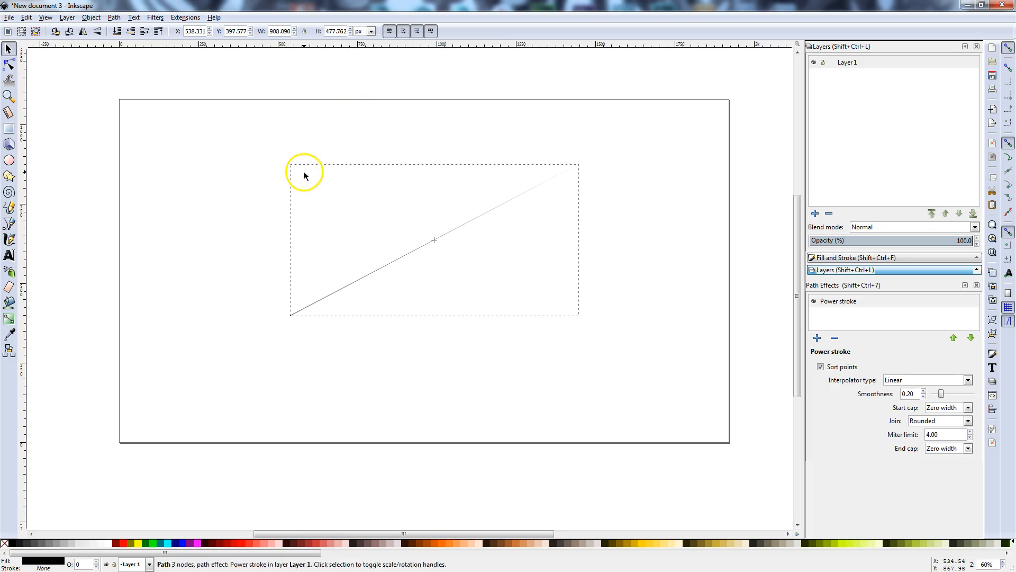
click(399, 241)
click(396, 261)
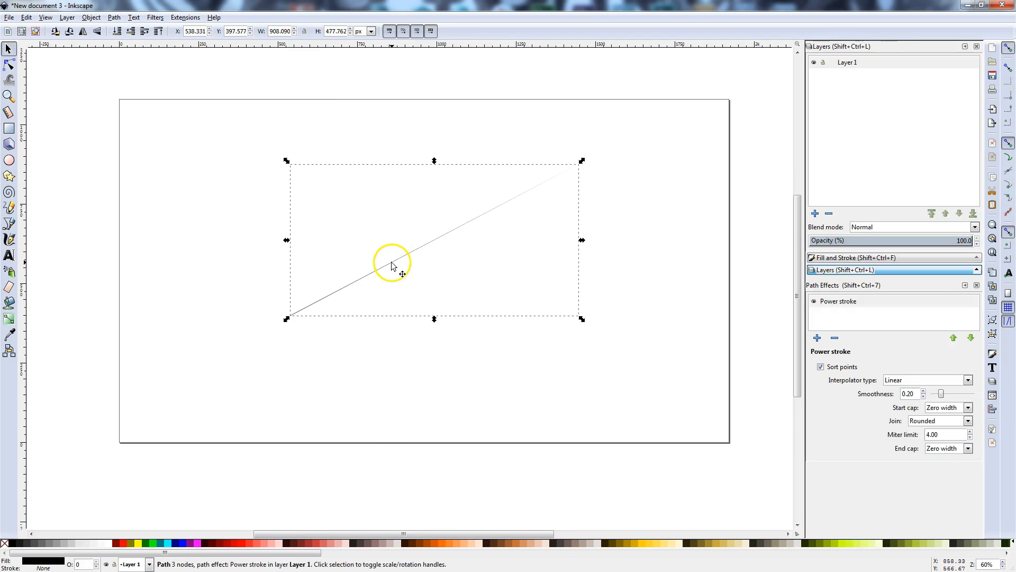
drag(440, 241, 435, 221)
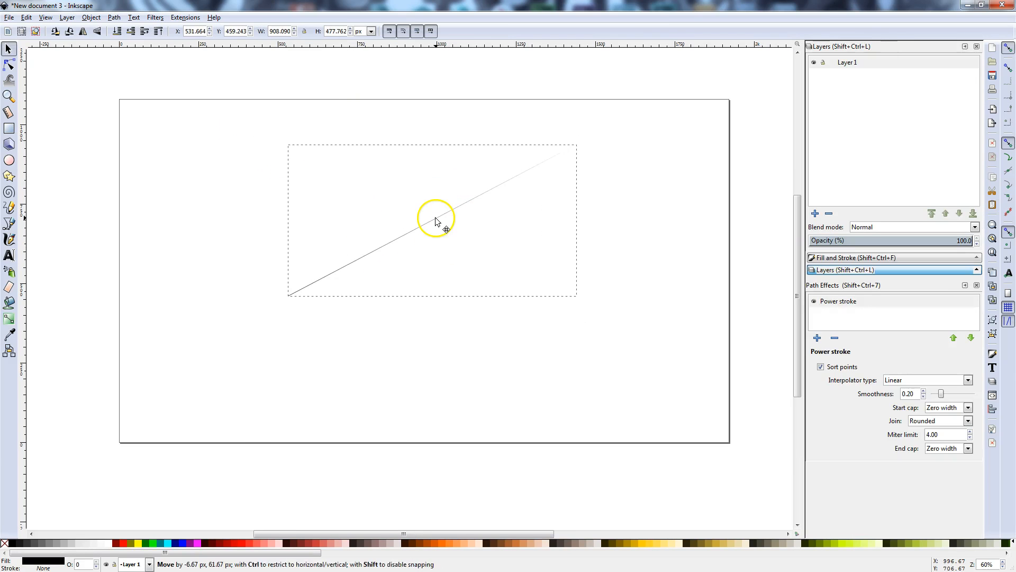
Step: Display the line's rotation handles and its path nodes, and return to object selection
click(436, 221)
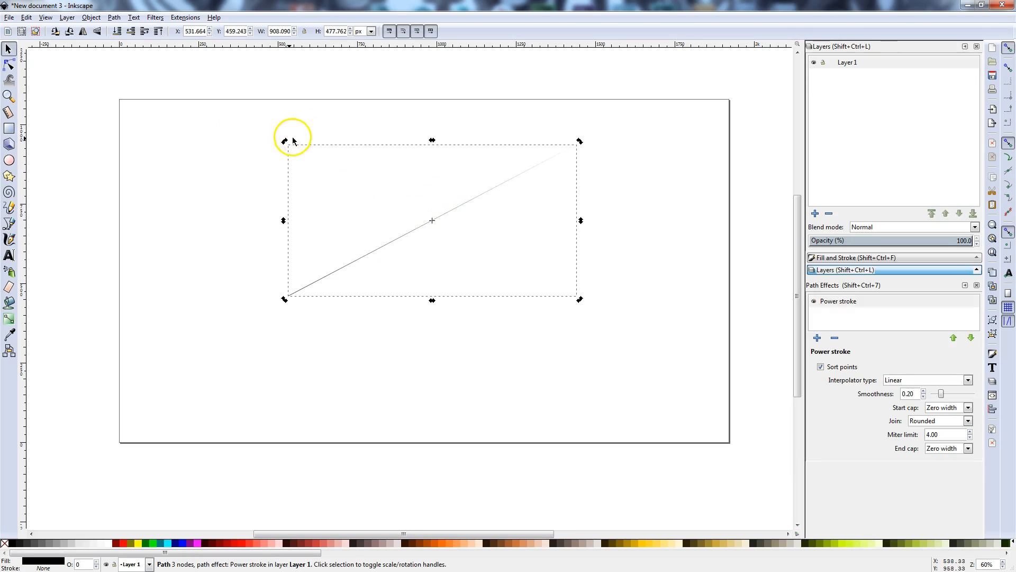
drag(297, 135, 291, 143)
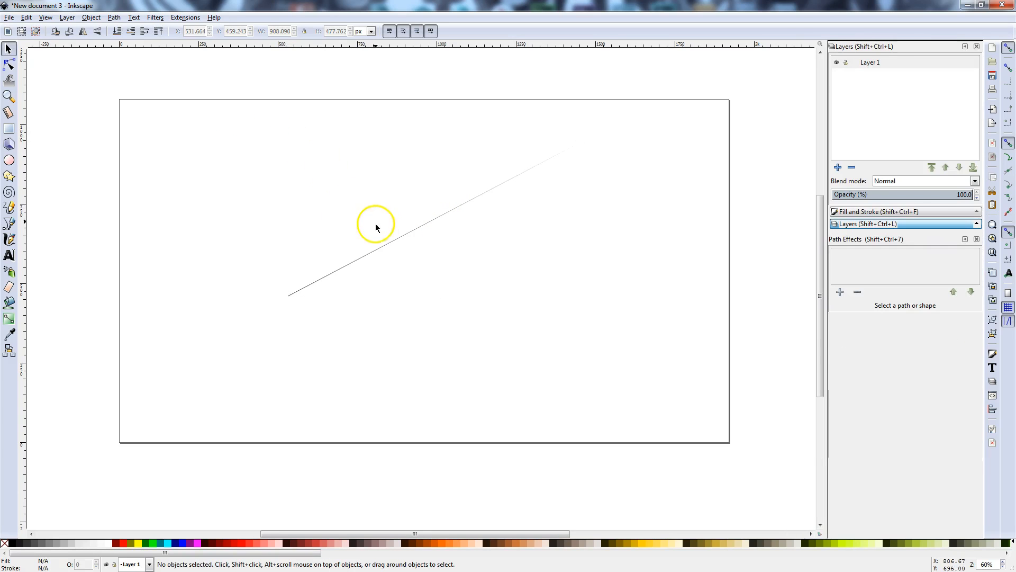
double_click(392, 242)
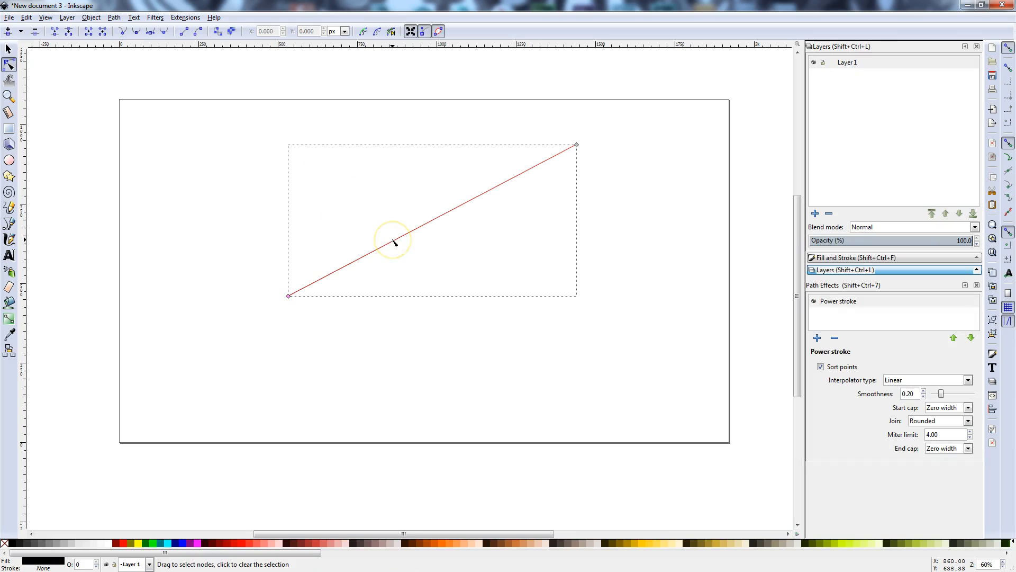
click(7, 49)
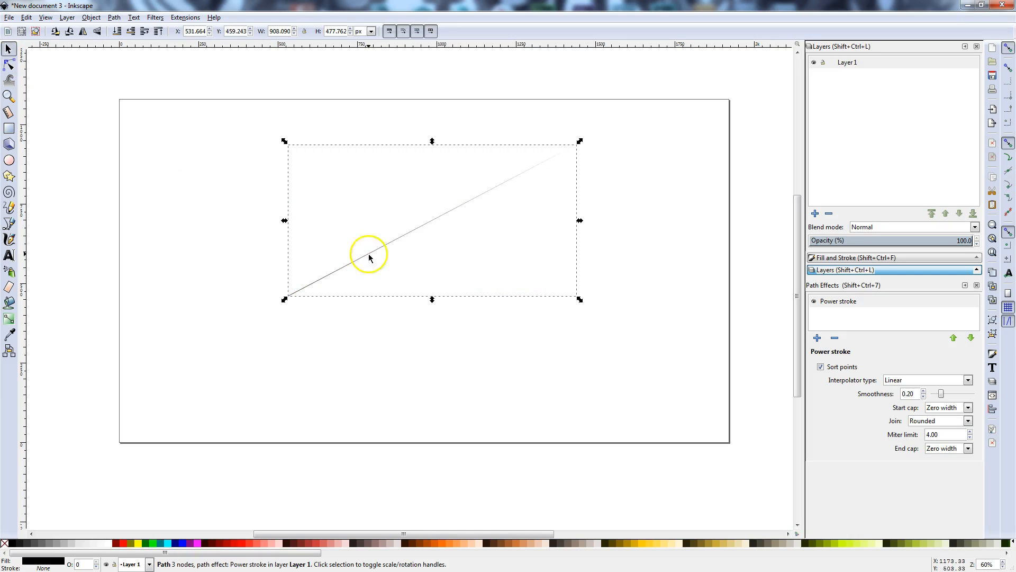
Step: Rotate the line about 5° counterclockwise around its lower-left end, and move the rotation center back to its middle
mouse_move(433, 221)
mouse_down()
mouse_move(411, 217)
mouse_move(345, 284)
mouse_move(289, 300)
mouse_up()
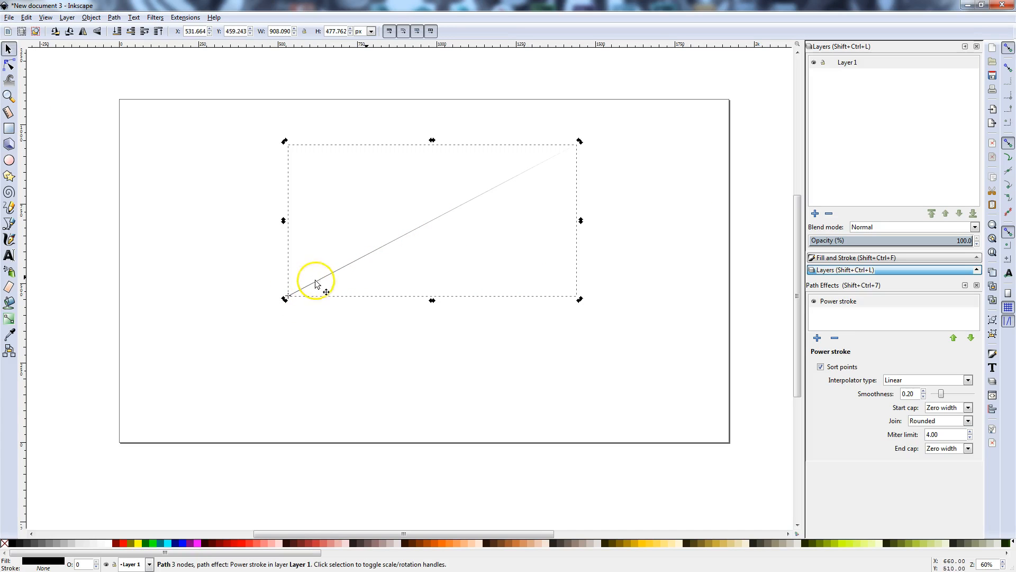
mouse_move(592, 149)
mouse_down()
mouse_move(611, 234)
mouse_move(556, 107)
mouse_up()
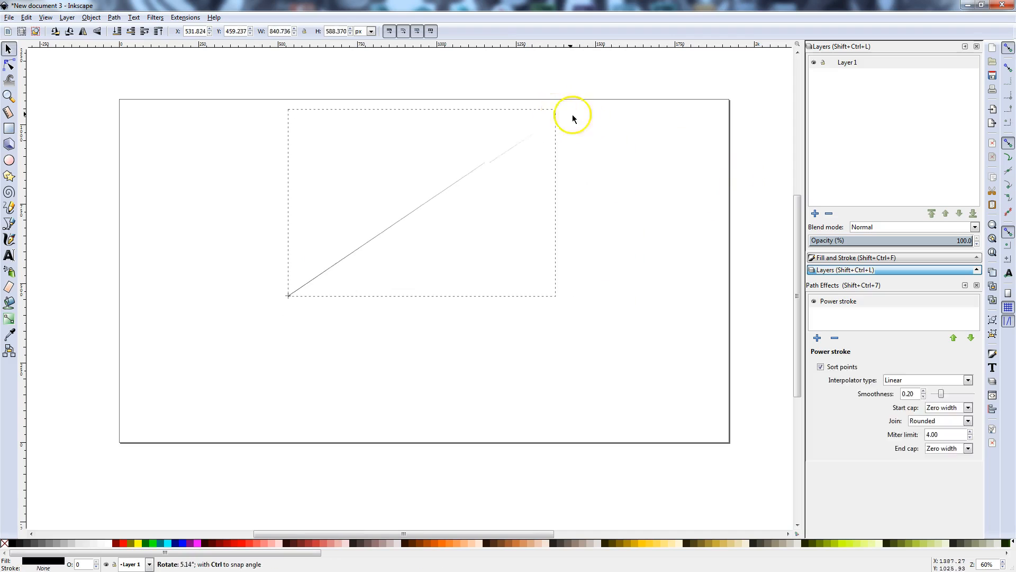
drag(288, 295, 424, 213)
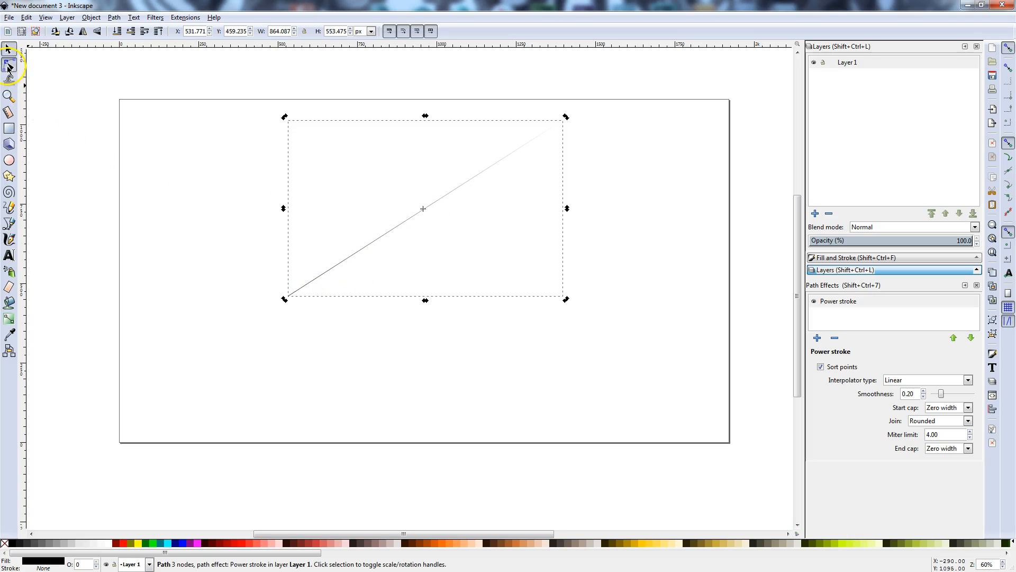
Step: Widen the line's lower-left end into a thick wedge with its stroke width control point, and delete the shape
click(9, 66)
mouse_move(289, 296)
mouse_down()
mouse_move(283, 345)
mouse_move(289, 299)
mouse_move(301, 311)
mouse_move(311, 295)
mouse_move(297, 312)
mouse_up()
click(8, 49)
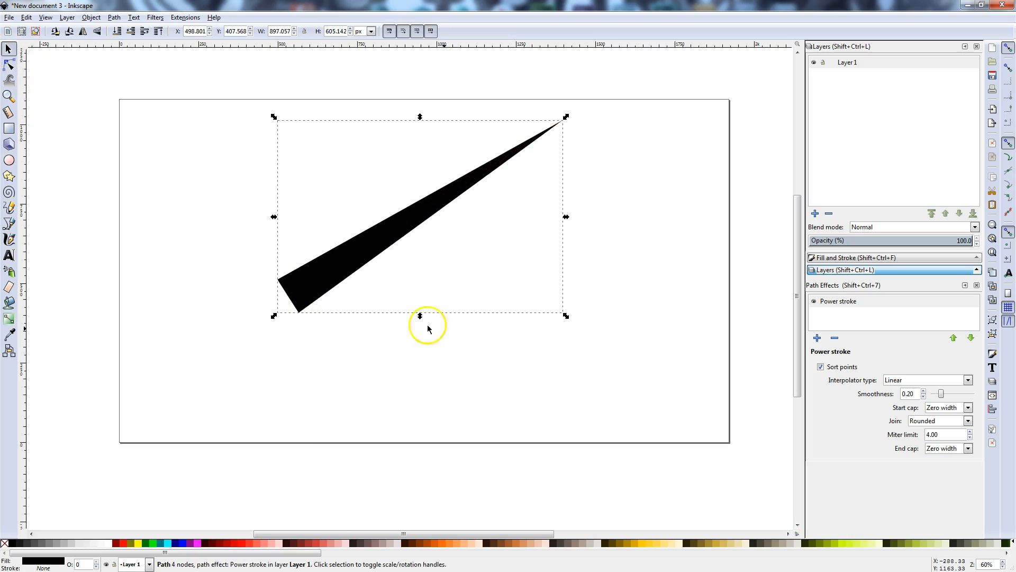
key(Delete)
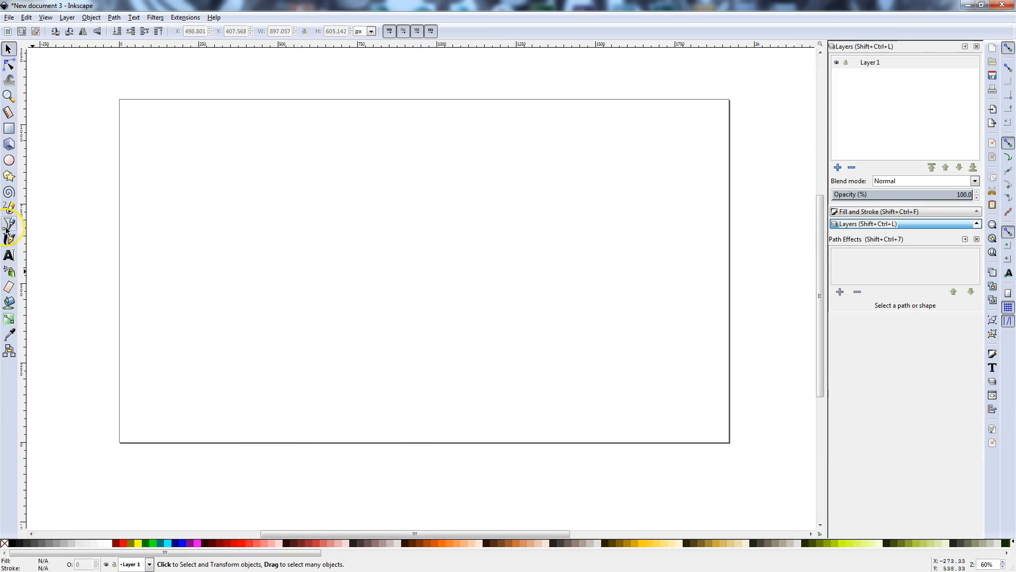
Step: Draw a new straight diagonal freehand line with the Triangle out shape, rising from lower left to upper right on the page
click(9, 207)
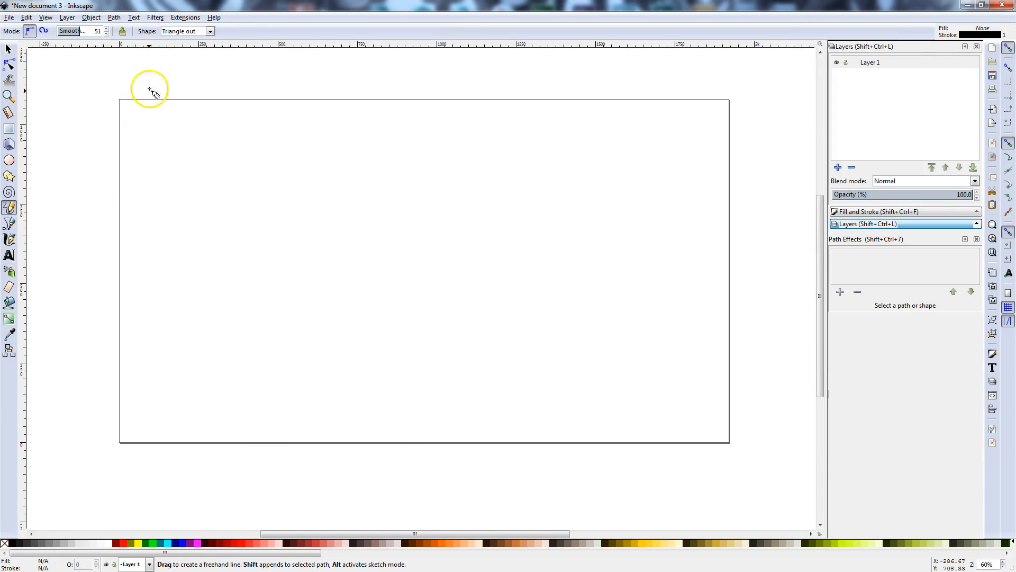
click(210, 33)
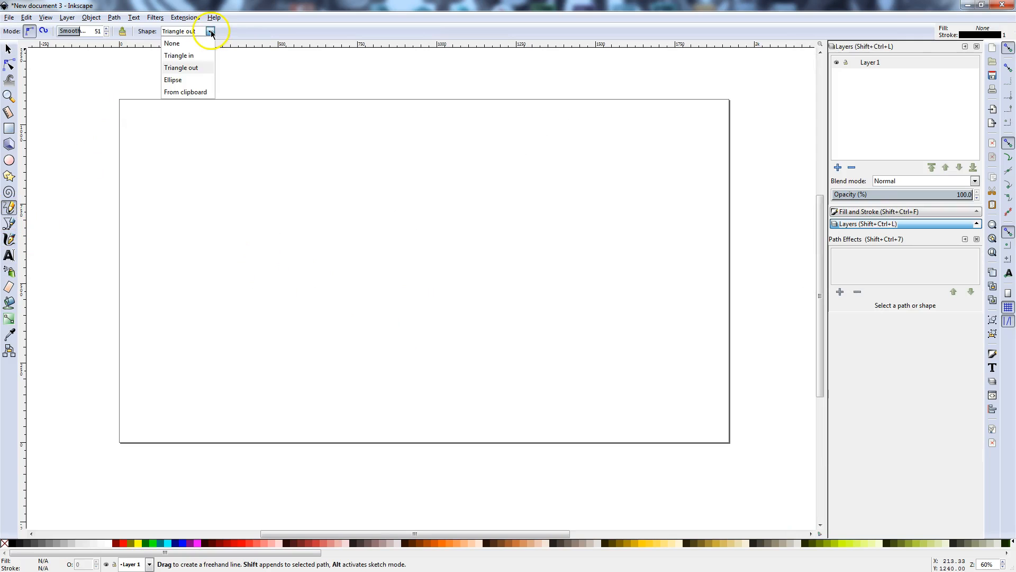
click(187, 68)
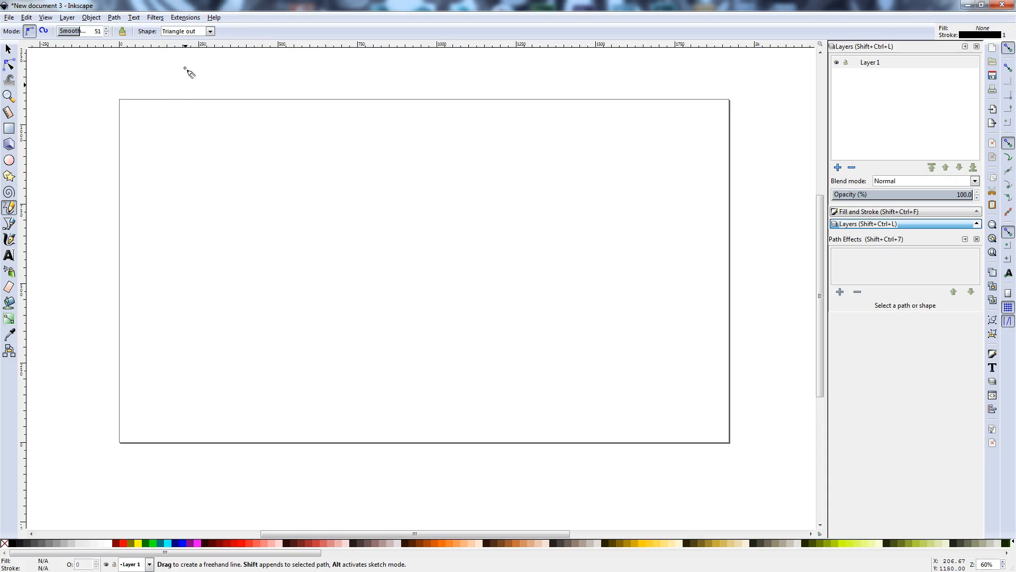
click(283, 319)
click(560, 183)
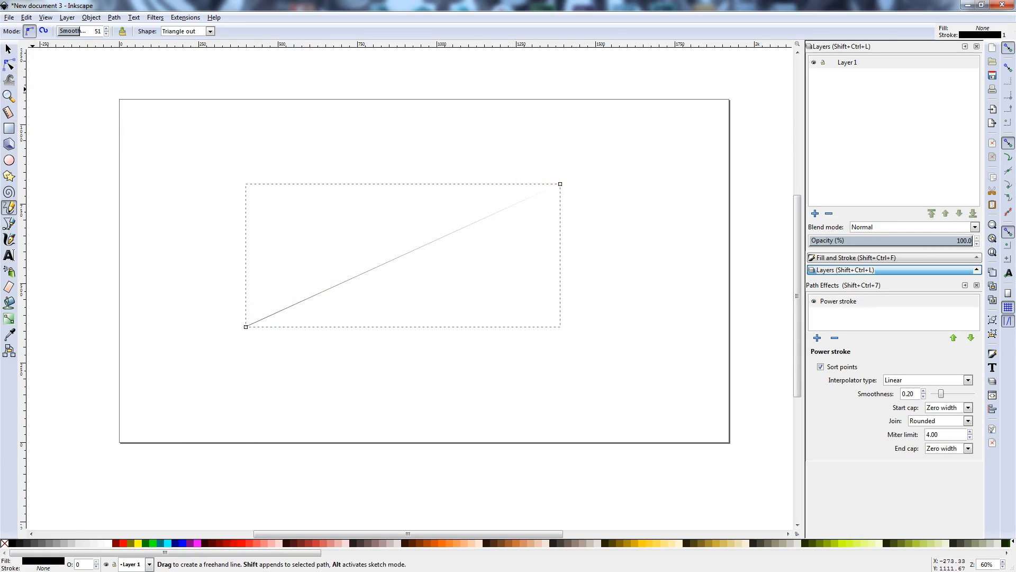
Step: Widen the line's lower-left end into a wedge and move its pointed end node to X 1376.66, Y 823.333 px
click(9, 64)
drag(246, 328, 244, 312)
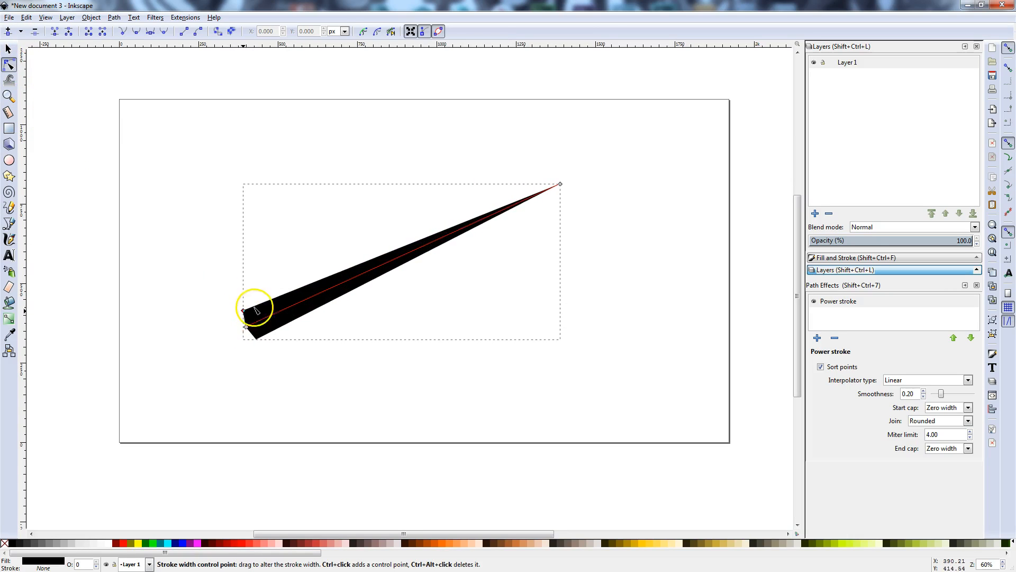
mouse_move(561, 185)
mouse_down()
mouse_move(574, 211)
mouse_move(557, 181)
mouse_up()
drag(245, 313, 239, 312)
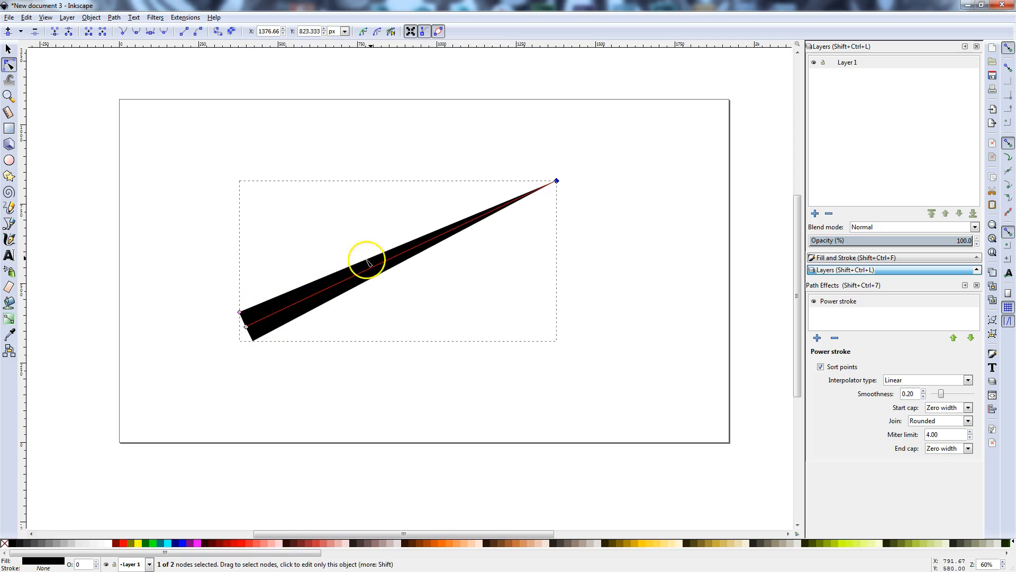
Step: Bend the wedge's path segment upward into a smooth arch between its two end nodes
drag(392, 260, 345, 192)
drag(280, 178, 602, 303)
drag(445, 283, 324, 220)
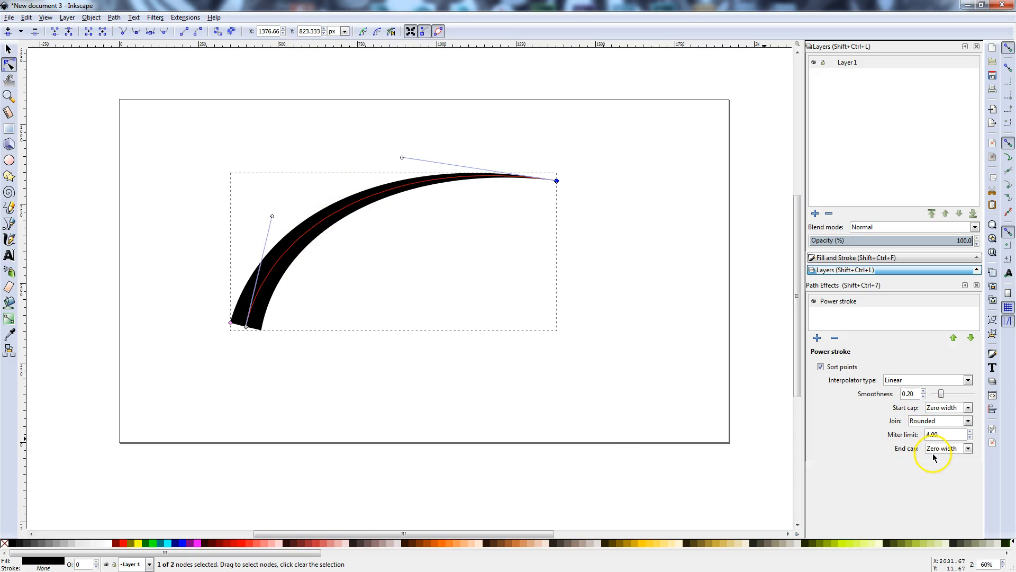
Step: Examine the end cap and start cap choices of the Power stroke effect, keeping both at Zero width
click(969, 449)
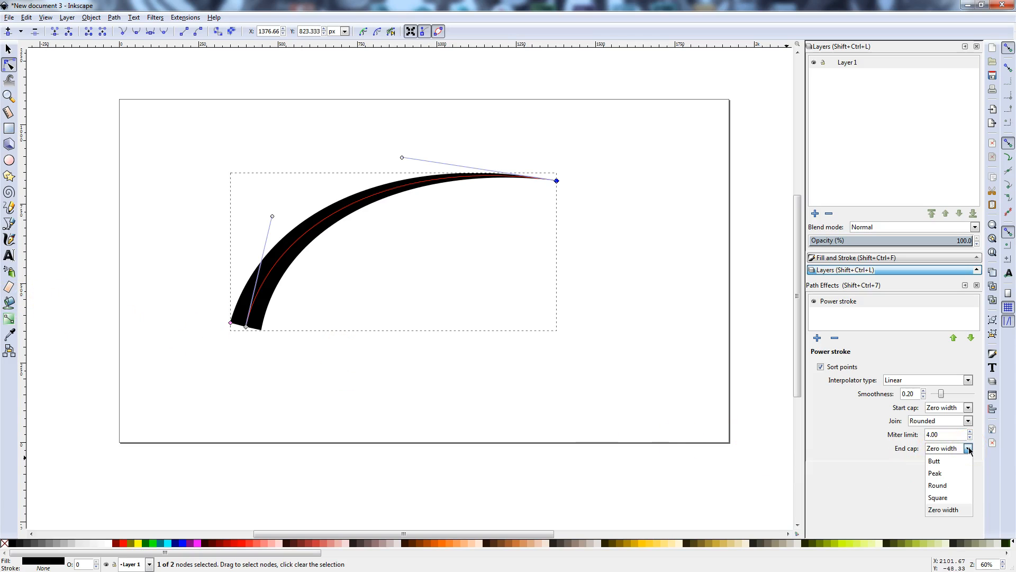
click(938, 419)
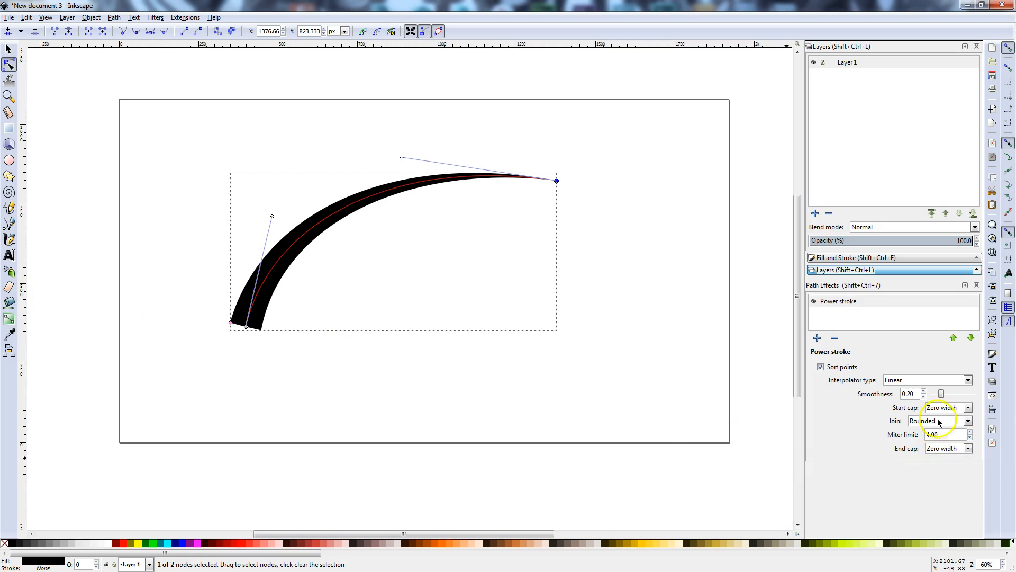
click(968, 407)
click(968, 410)
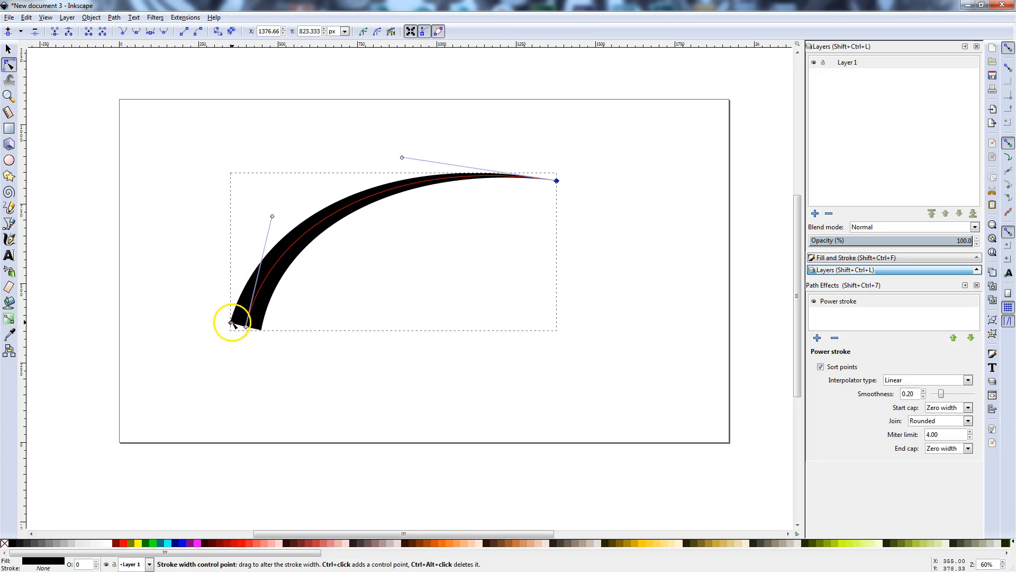
Step: Move the stroke width control point to near the middle of the arch so both ends taper to points
mouse_move(231, 321)
mouse_down()
mouse_move(272, 233)
mouse_move(336, 182)
mouse_move(371, 178)
mouse_move(368, 171)
mouse_up()
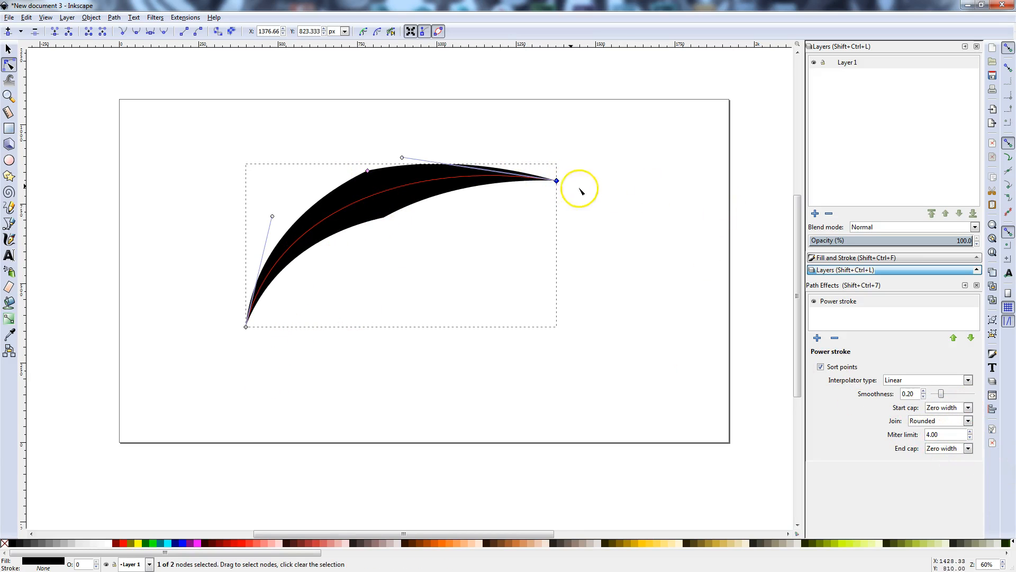
drag(368, 171, 355, 180)
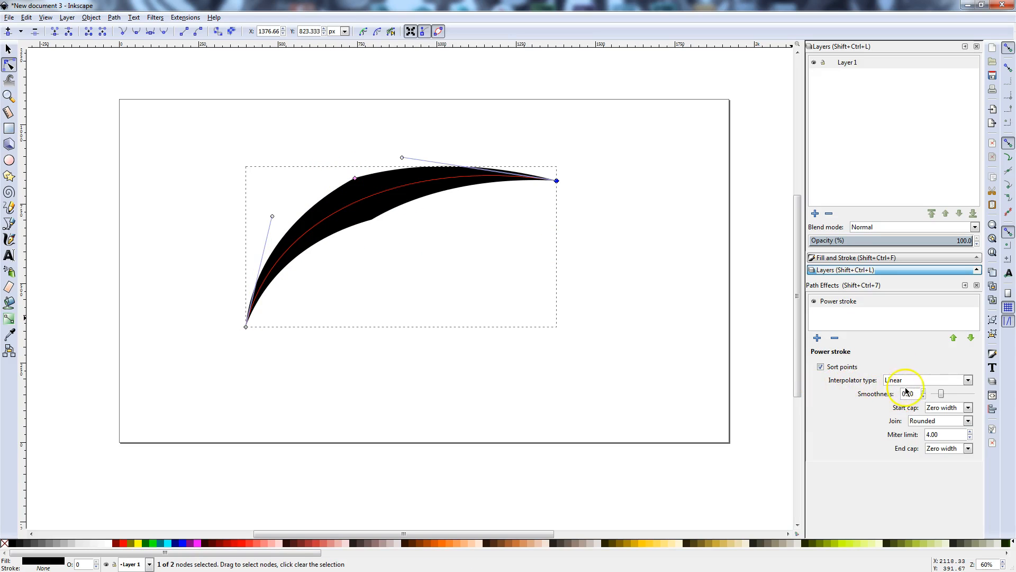
Step: Set the Power stroke interpolator type to Centripetal Catmull-Rom and slim the arch by moving its width control point toward the path
click(934, 380)
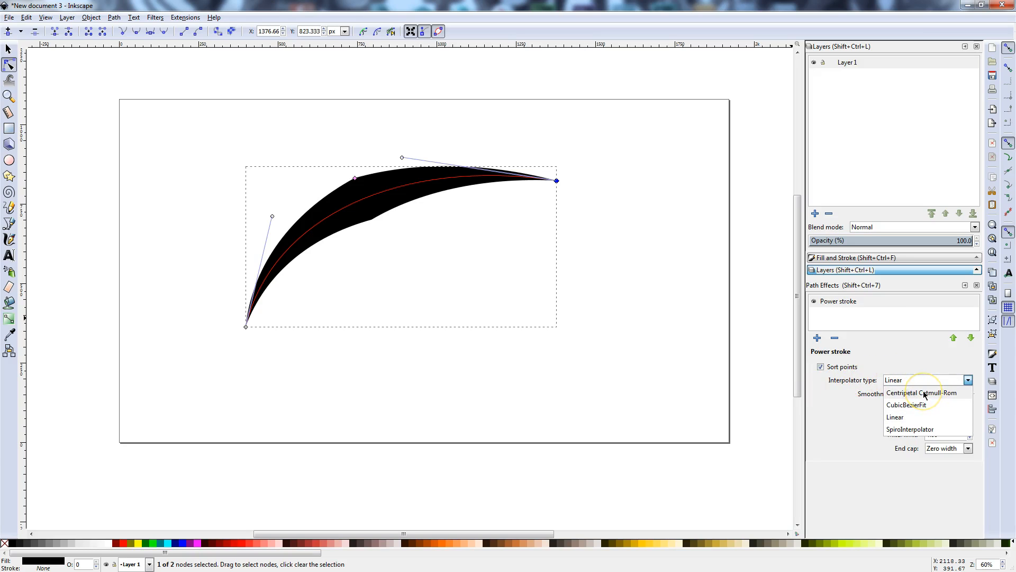
click(924, 393)
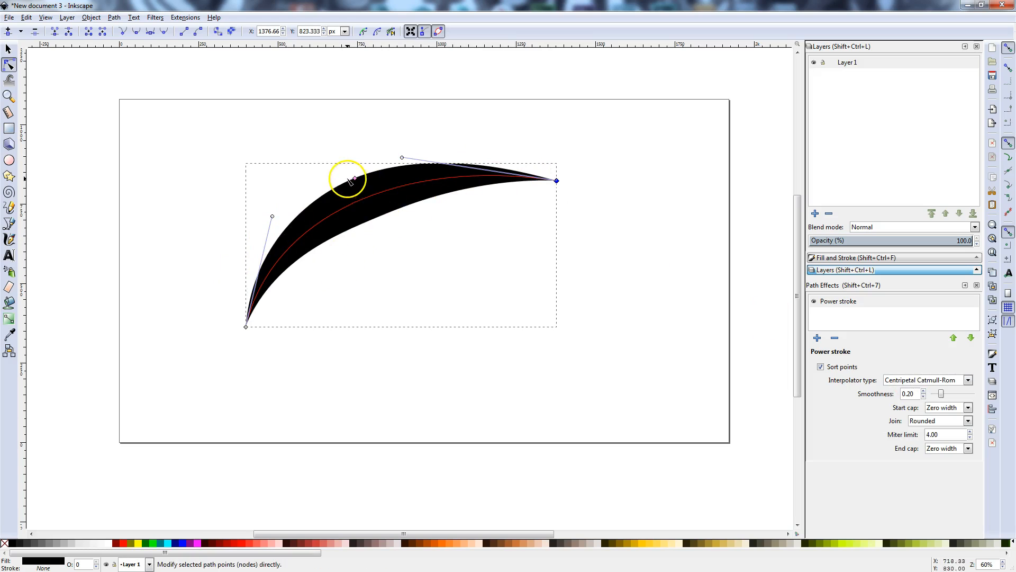
drag(351, 179, 363, 183)
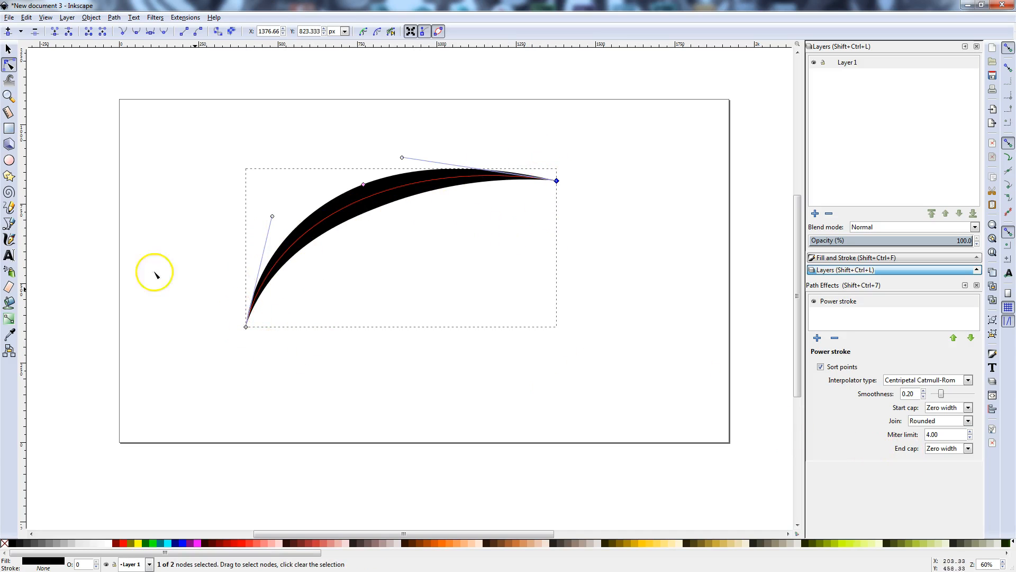
Step: Try the Square and Round start caps on the Power stroke and return the start cap to Zero width
click(967, 407)
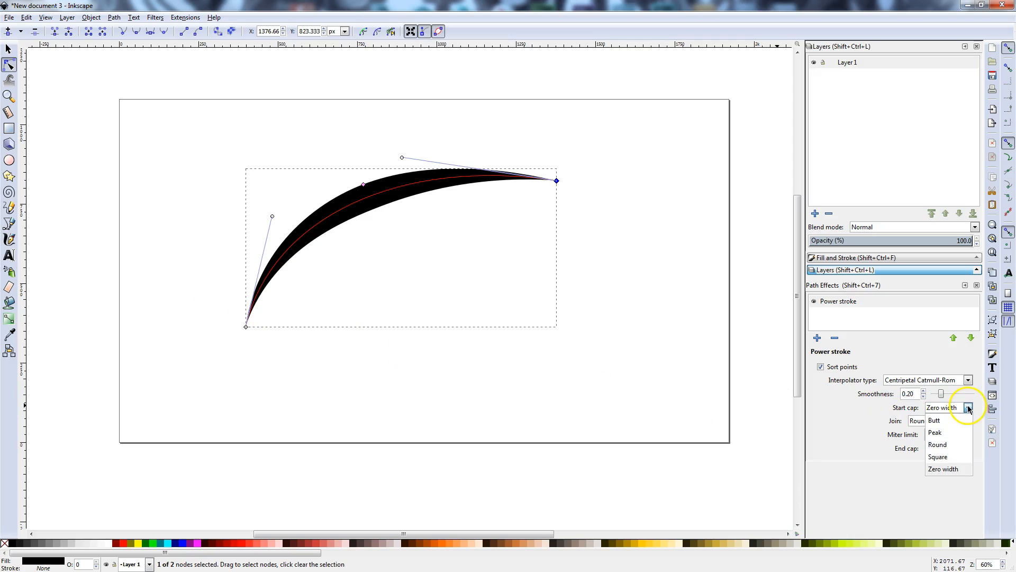
click(948, 456)
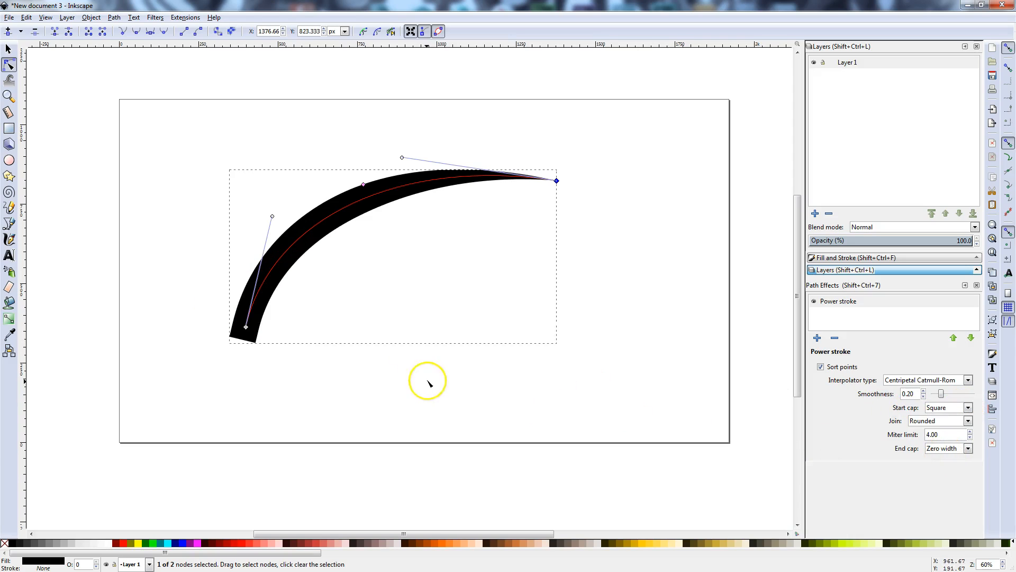
click(968, 407)
click(948, 443)
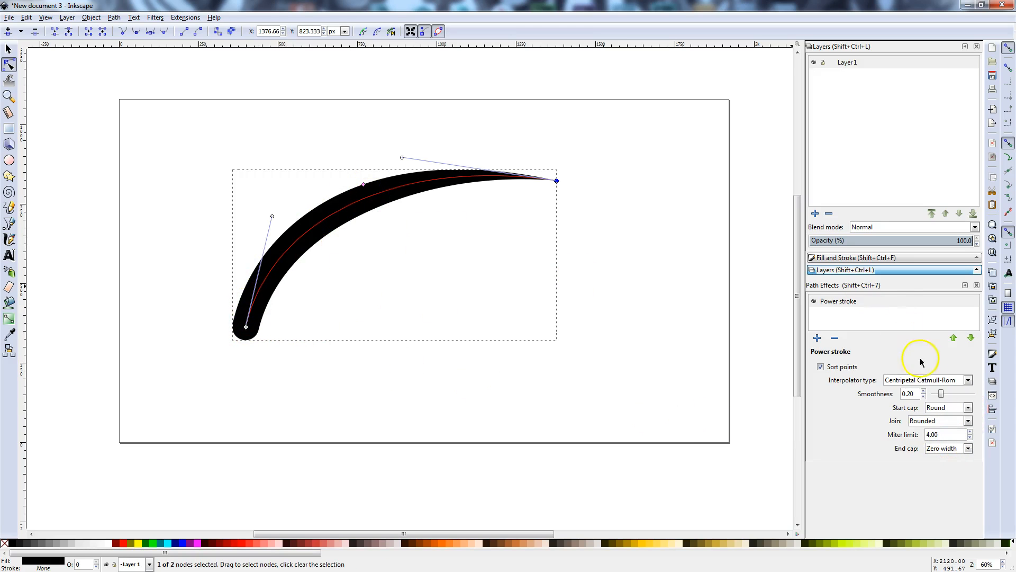
click(968, 408)
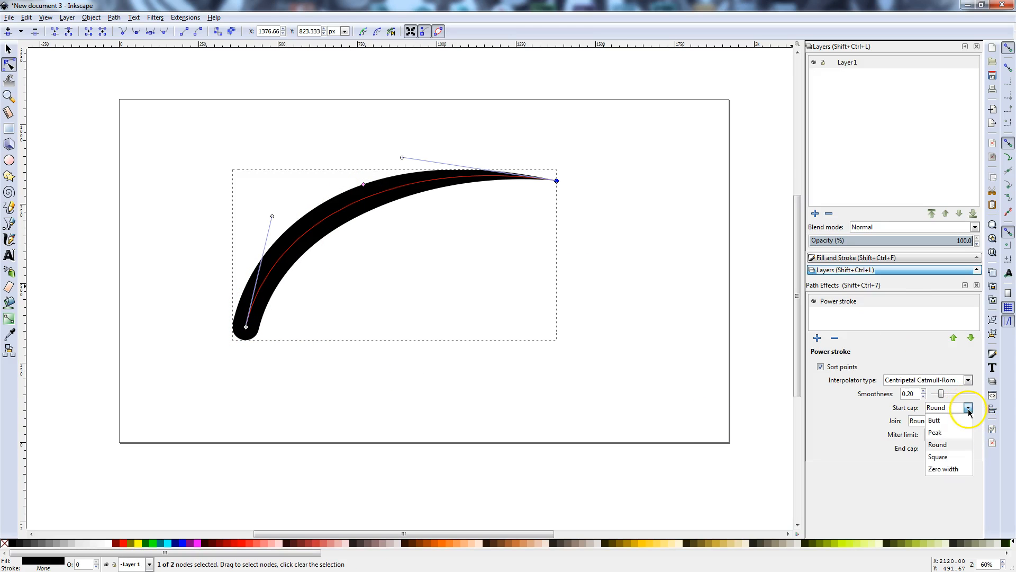
click(953, 467)
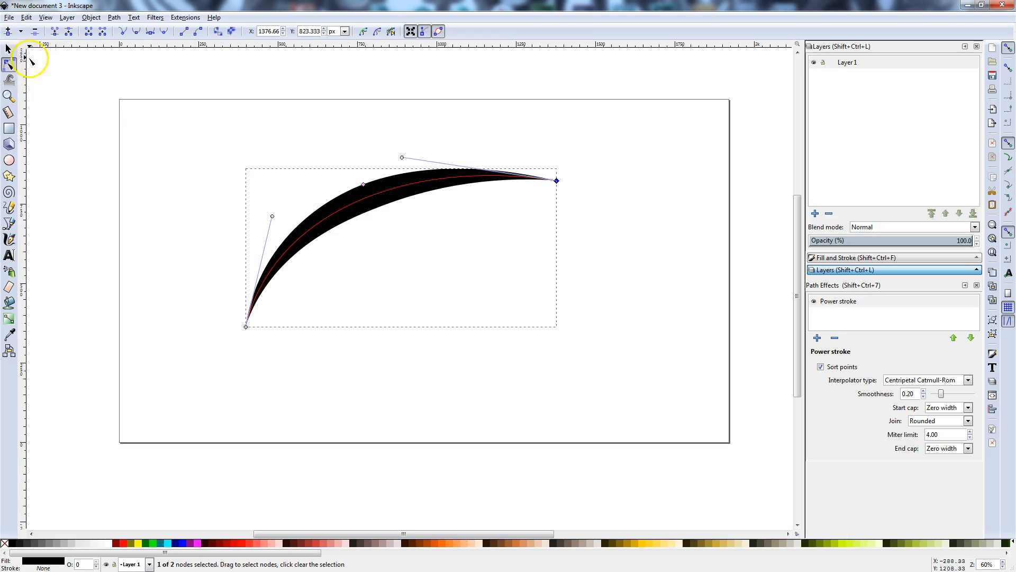
Step: Move the tapered arch toward the page's upper left, to about X 118, Y 497 px, and deselect it
click(9, 49)
mouse_move(334, 213)
mouse_down()
mouse_move(228, 170)
mouse_move(245, 170)
mouse_up()
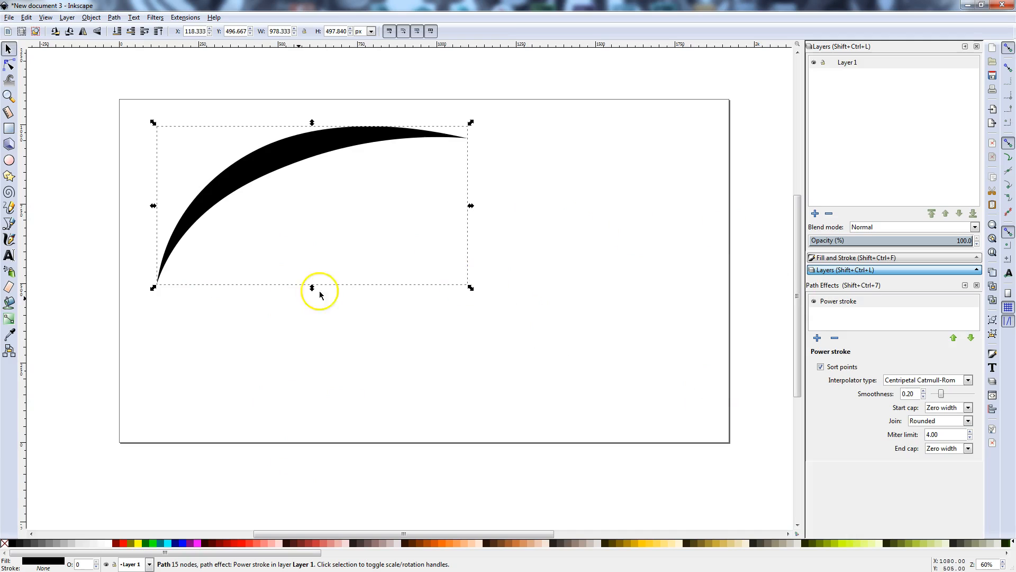
click(203, 311)
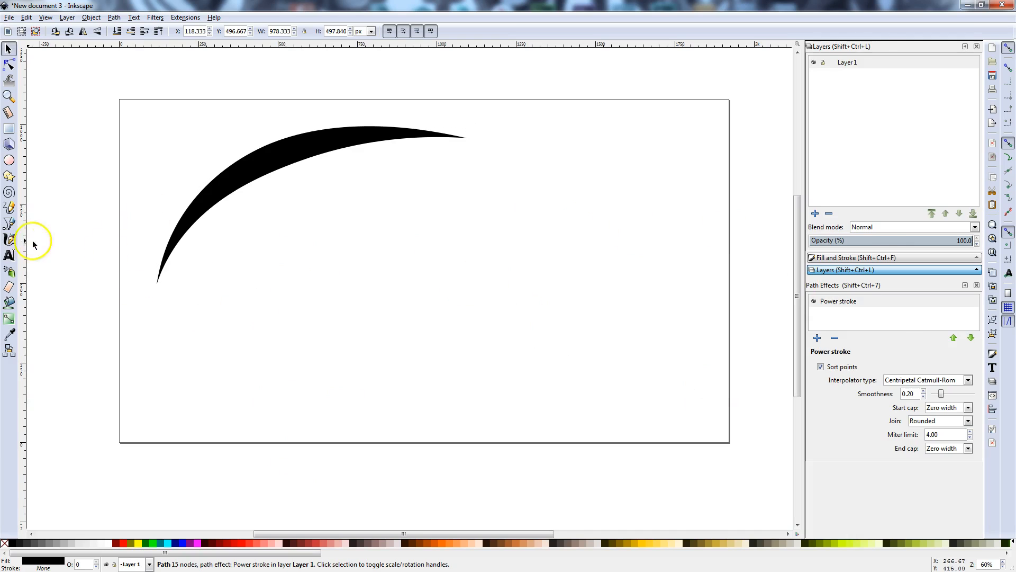
Step: Draw an open four-node Bezier path rising from the page's lower left to its upper right corner
click(8, 224)
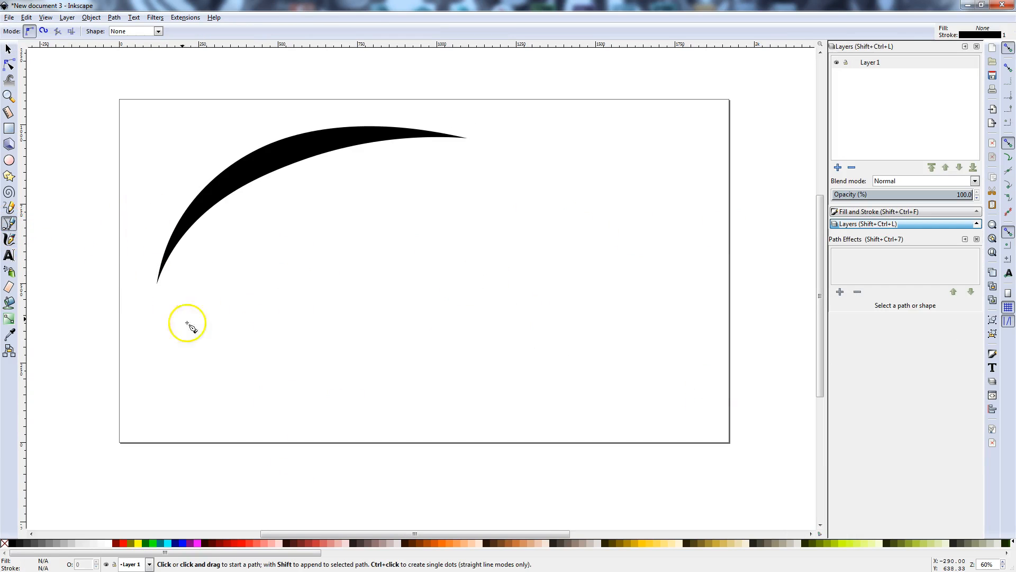
click(177, 388)
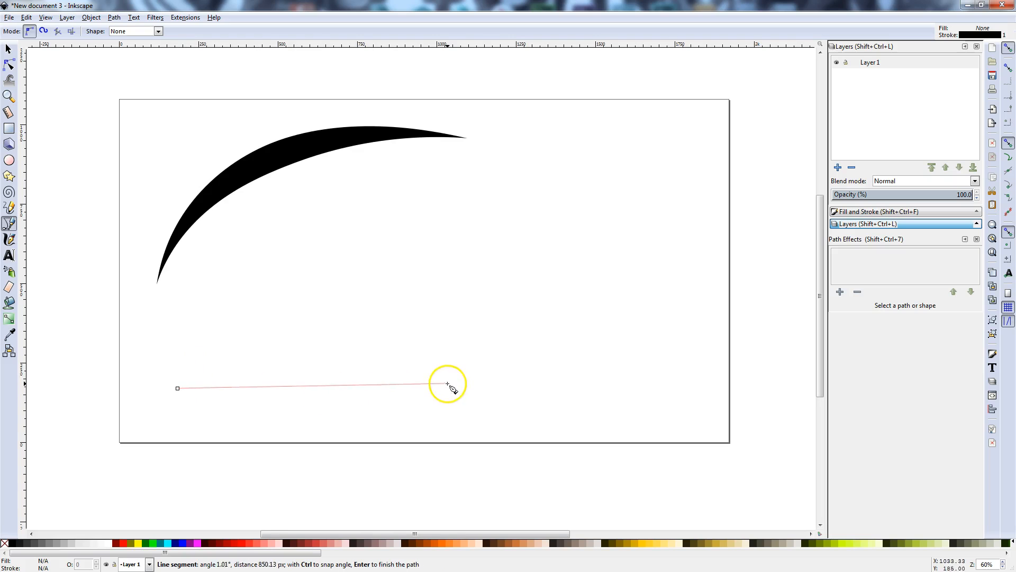
click(442, 365)
drag(588, 260, 605, 238)
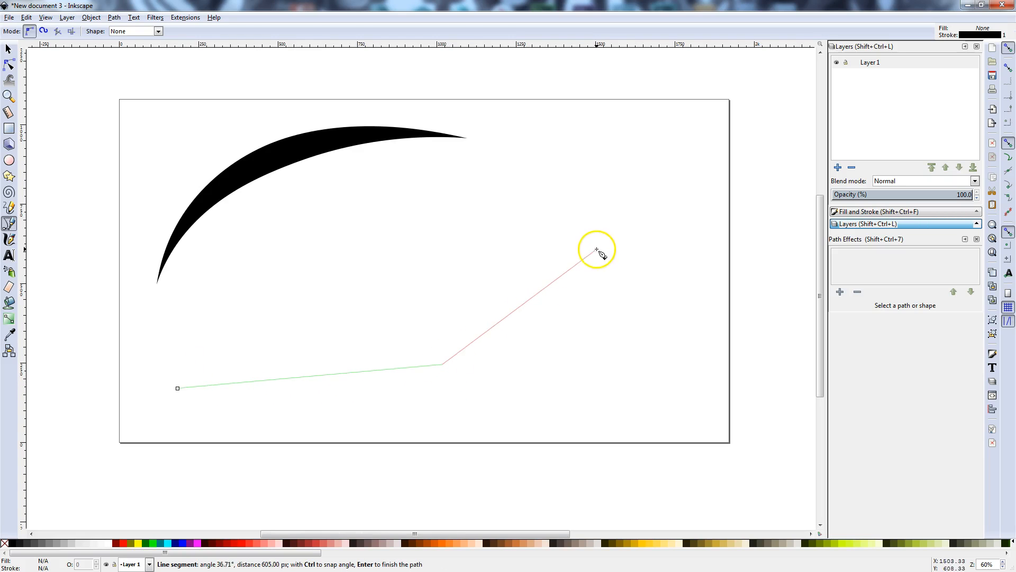
double_click(674, 116)
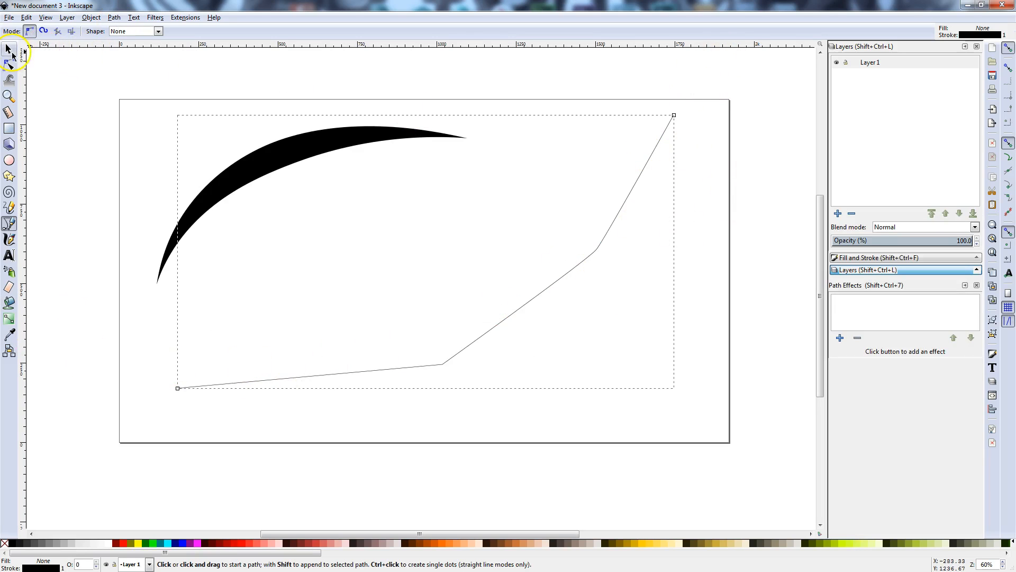
Step: Move the path's lower middle node to X 1095, Y 238.333 px and its upper middle node to X 1558.33, Y 540 px
click(9, 52)
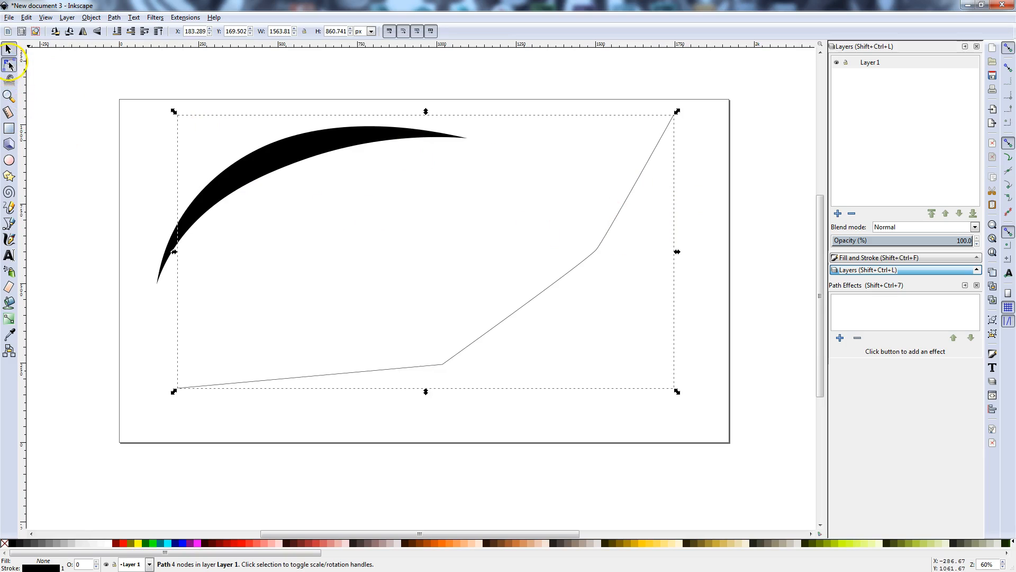
click(9, 64)
drag(442, 364, 467, 367)
drag(597, 250, 614, 271)
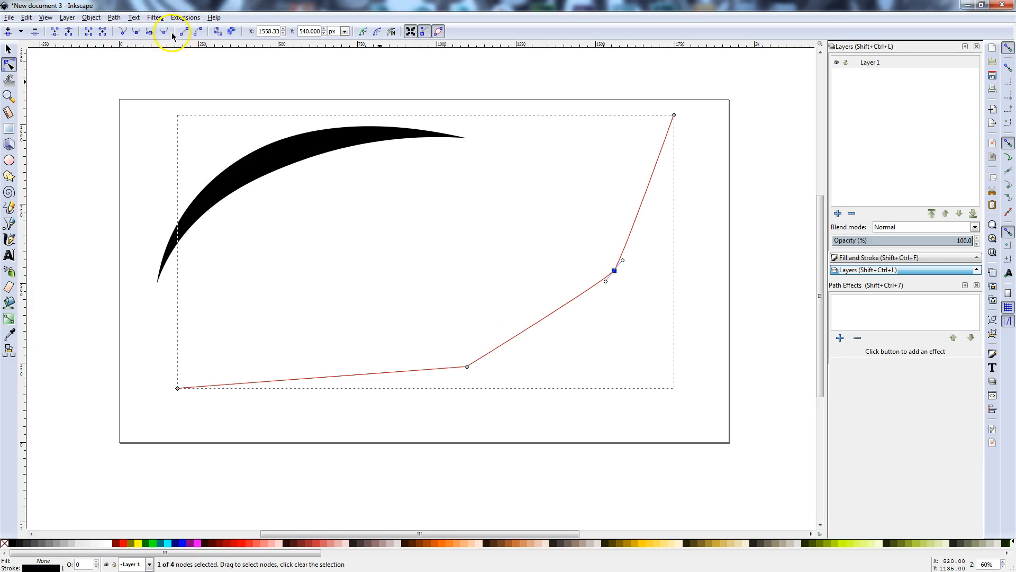
Step: Make both middle nodes of the new path auto-smooth and move the lower one leftward along the curve
click(467, 367)
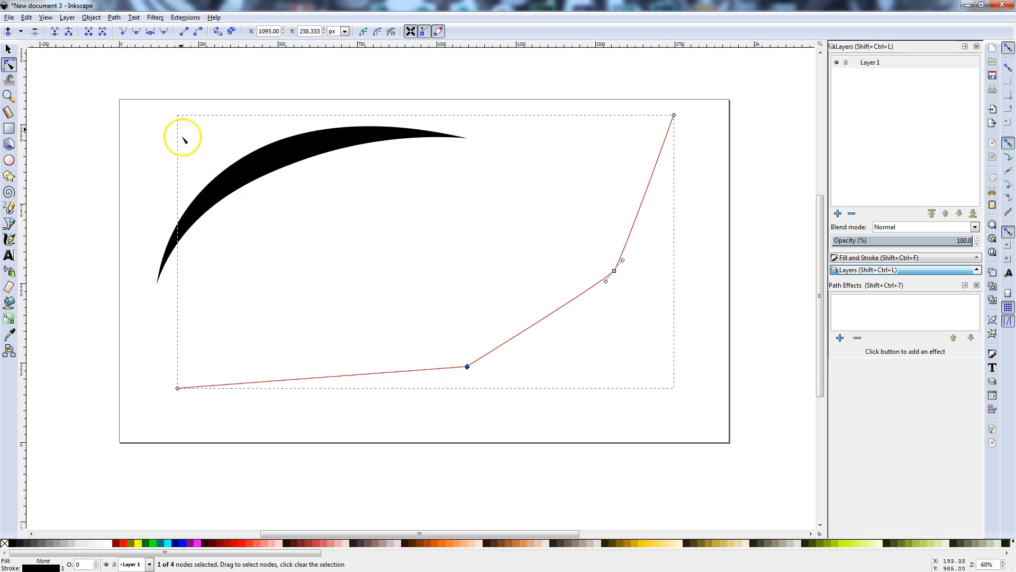
click(164, 33)
drag(583, 234, 648, 313)
click(165, 34)
drag(468, 365, 393, 377)
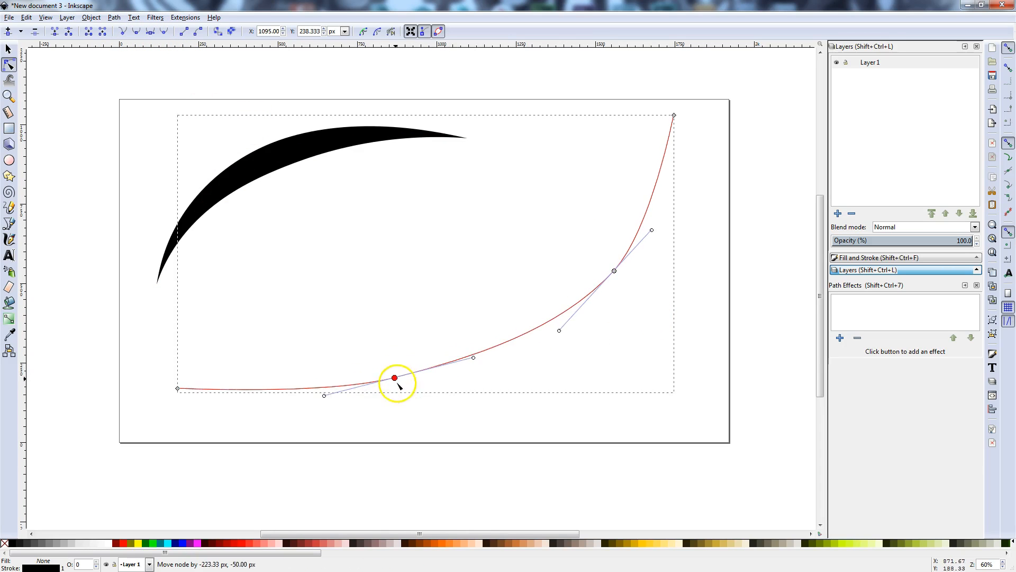
Step: Shift the path's two upper nodes up and left together, and bend the segment between the middle nodes slightly outward
click(615, 270)
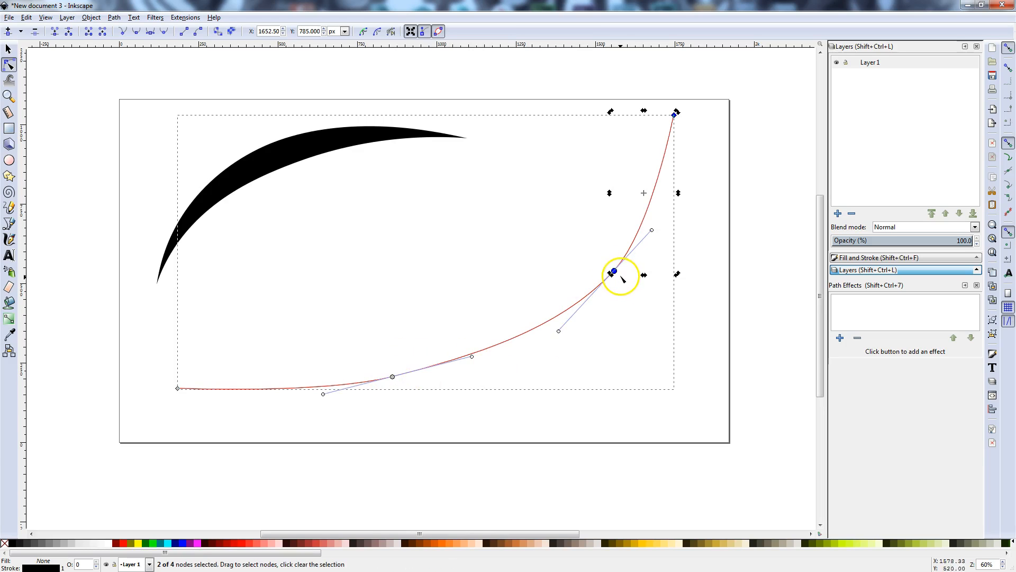
drag(613, 273, 596, 258)
drag(548, 315, 527, 319)
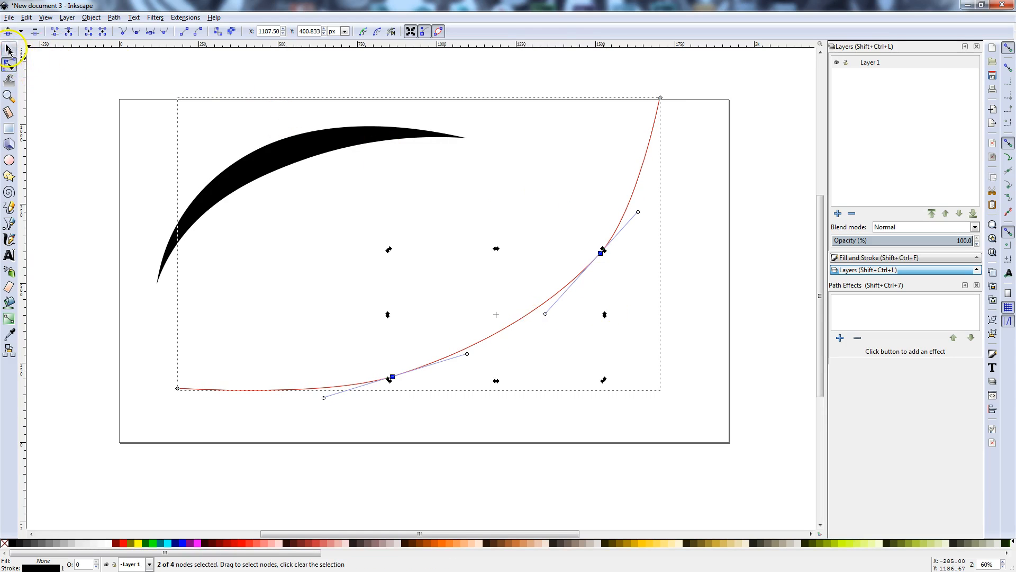
Step: Leave the curved path without fill and set its stroke width to 20 px
click(9, 50)
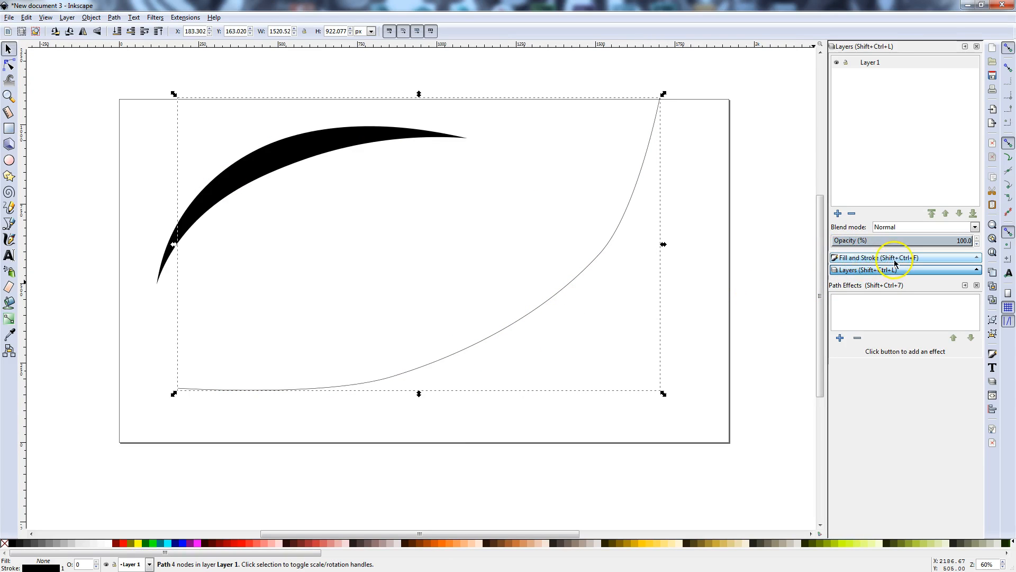
click(869, 259)
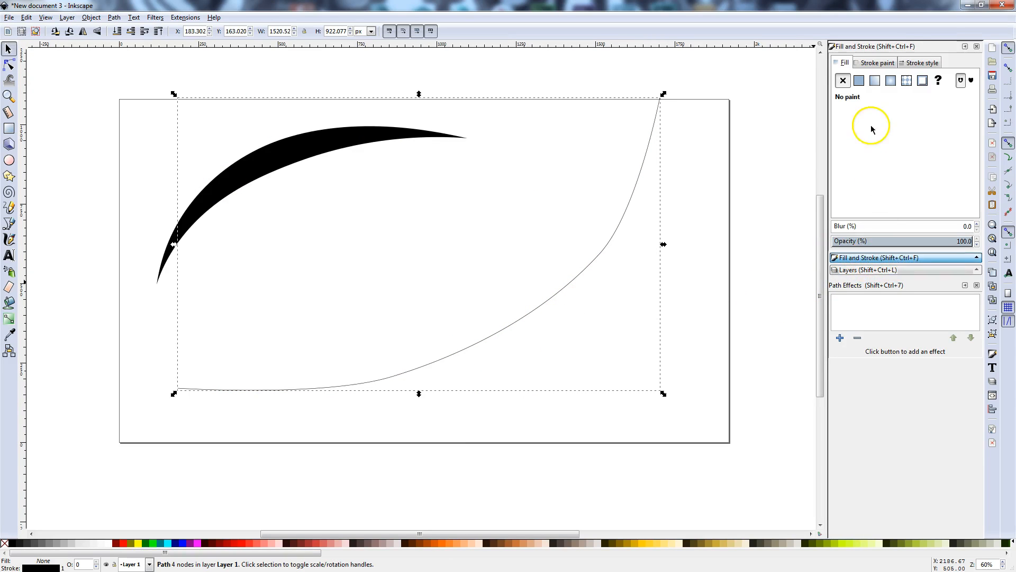
click(859, 81)
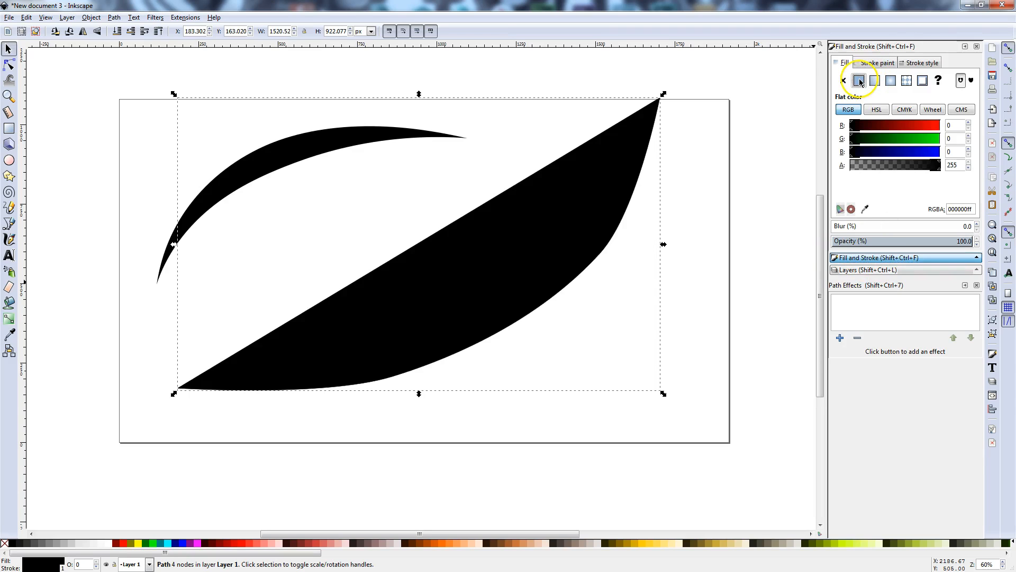
click(843, 80)
click(871, 63)
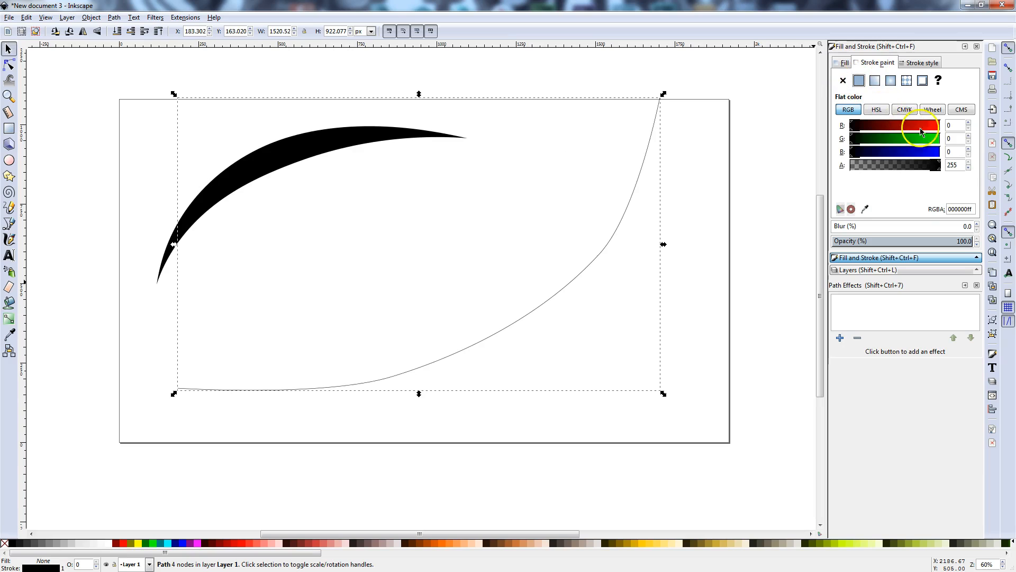
click(918, 63)
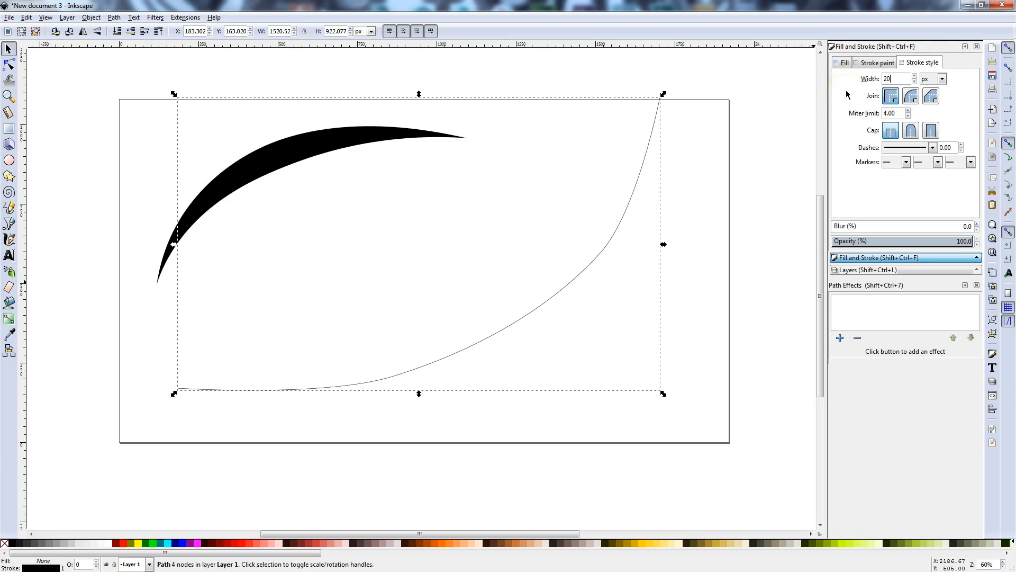
key(Return)
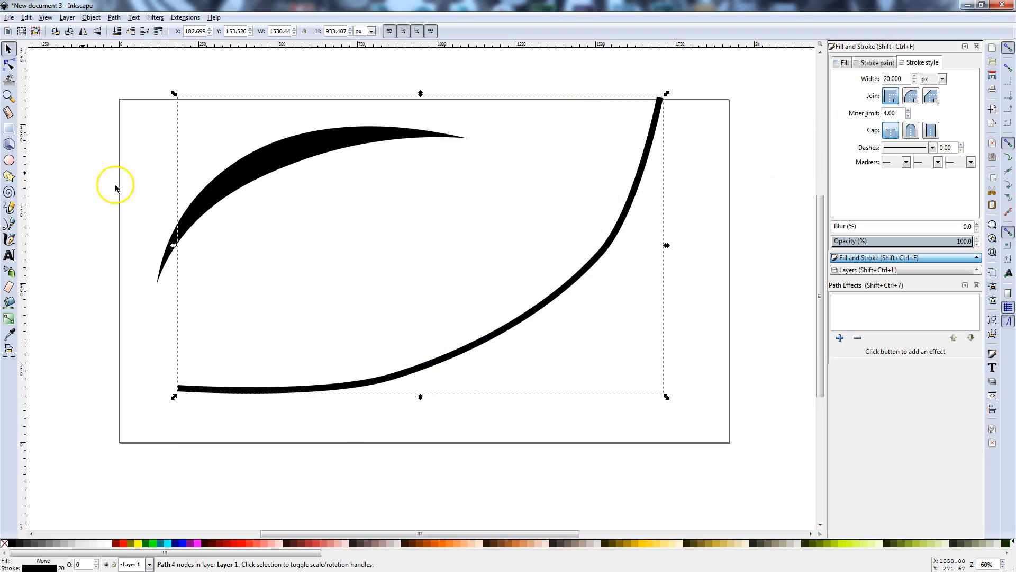
Step: Reshape the curve, placing its upper middle node at X 1431.66, Y 505 px and its lower one at X 848.333, Y 176.667 px
click(7, 65)
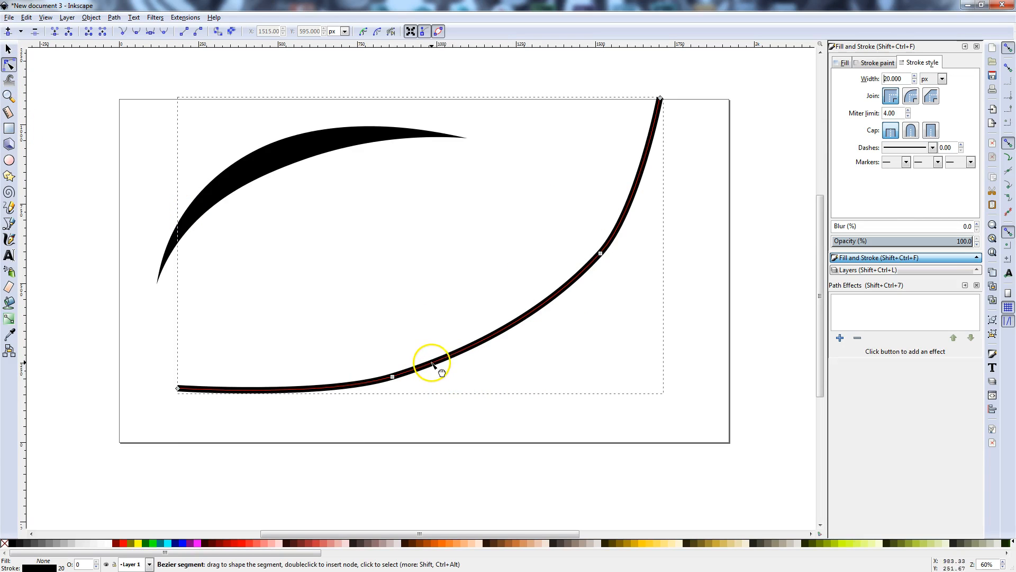
drag(433, 366, 397, 407)
drag(599, 254, 575, 284)
drag(612, 238, 650, 218)
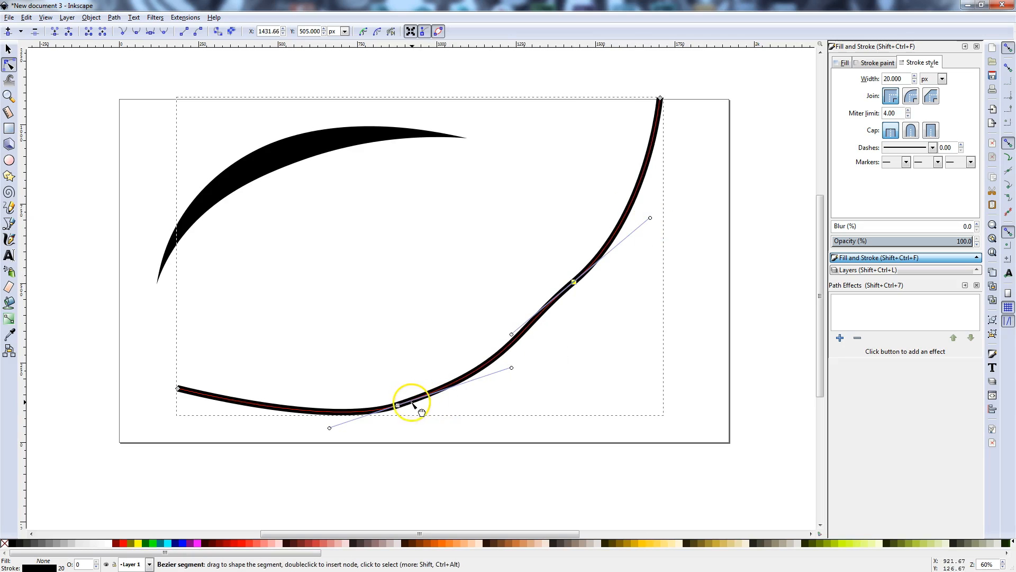
drag(398, 405, 389, 386)
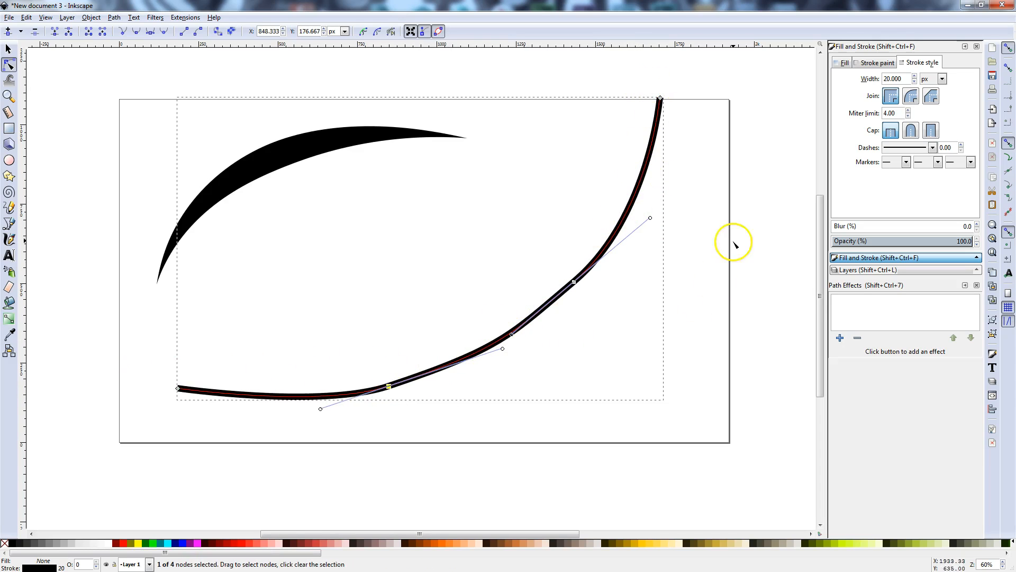
Step: Set the curve's stroke width to 40 px and convert the stroke to a path
click(906, 78)
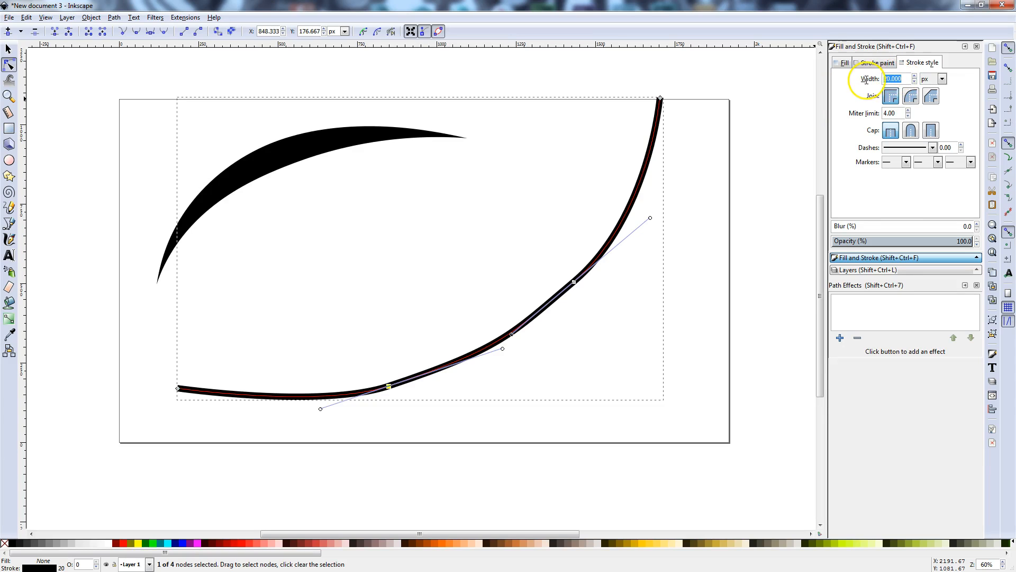
text(40)
key(Return)
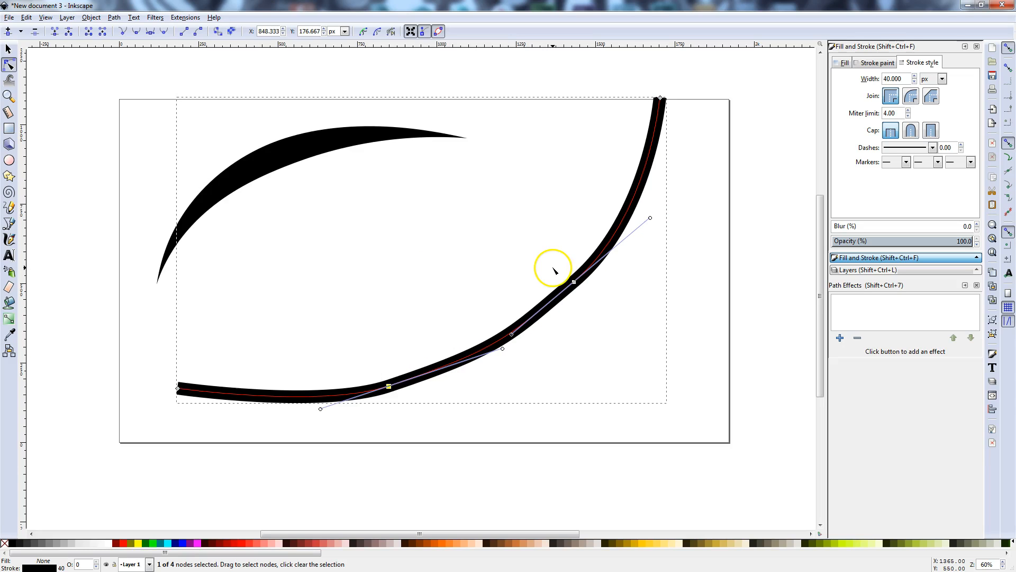
key(ctrl+alt+c)
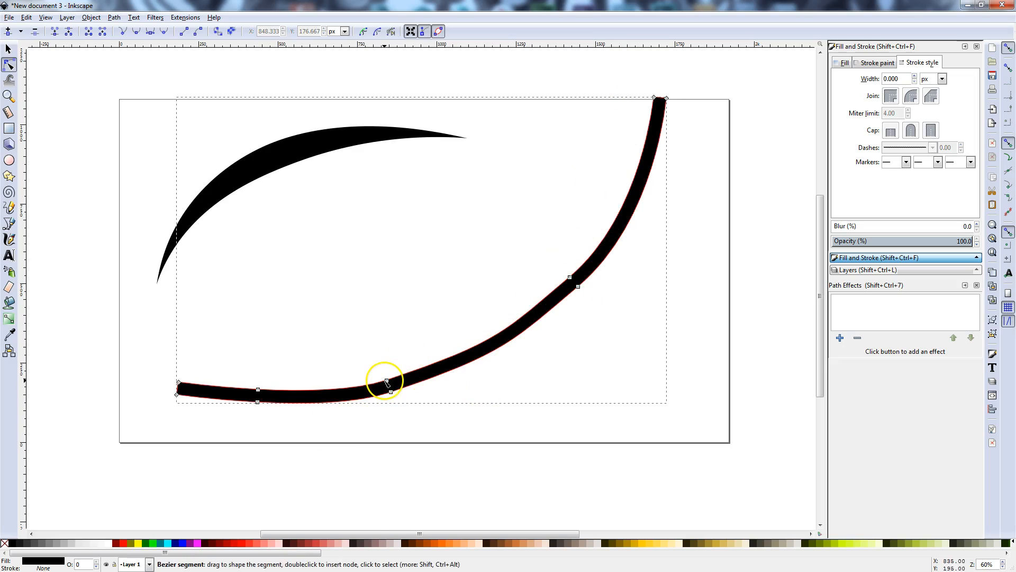
Step: Move nodes on the outline's upper edge to bulge the lower middle, narrow the bend and widen the upper end
drag(387, 379, 385, 332)
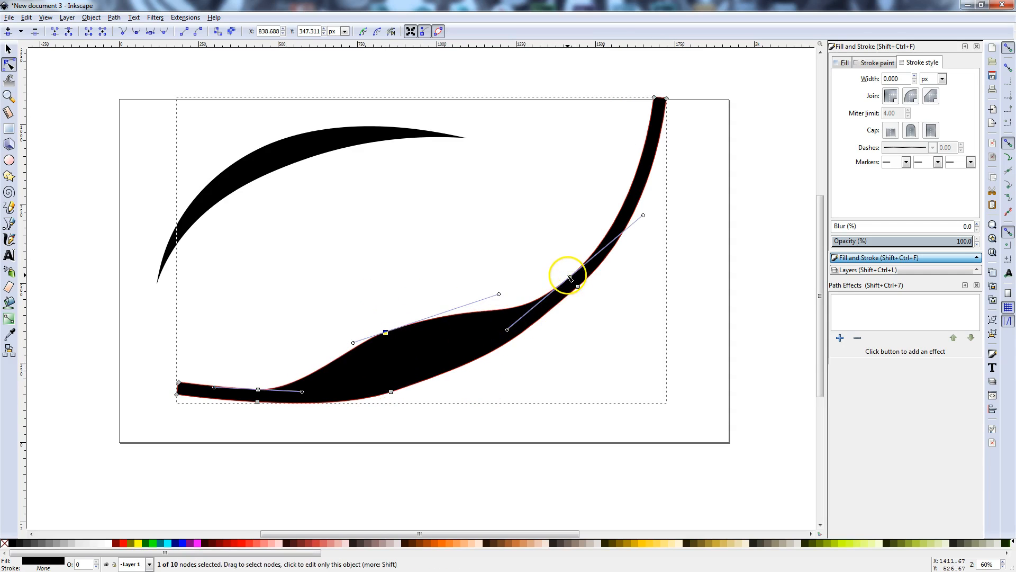
drag(571, 278, 573, 285)
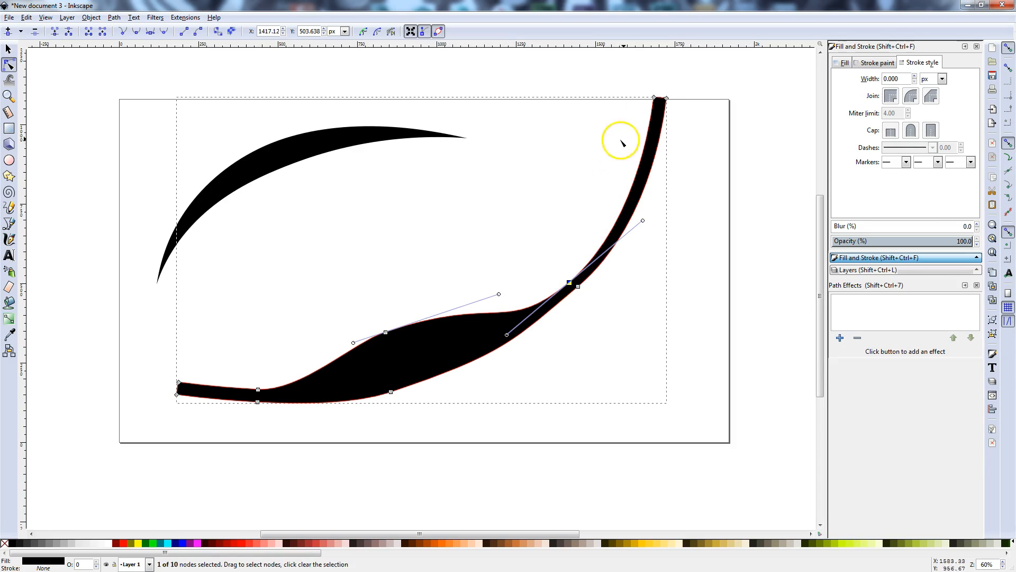
drag(655, 99, 641, 103)
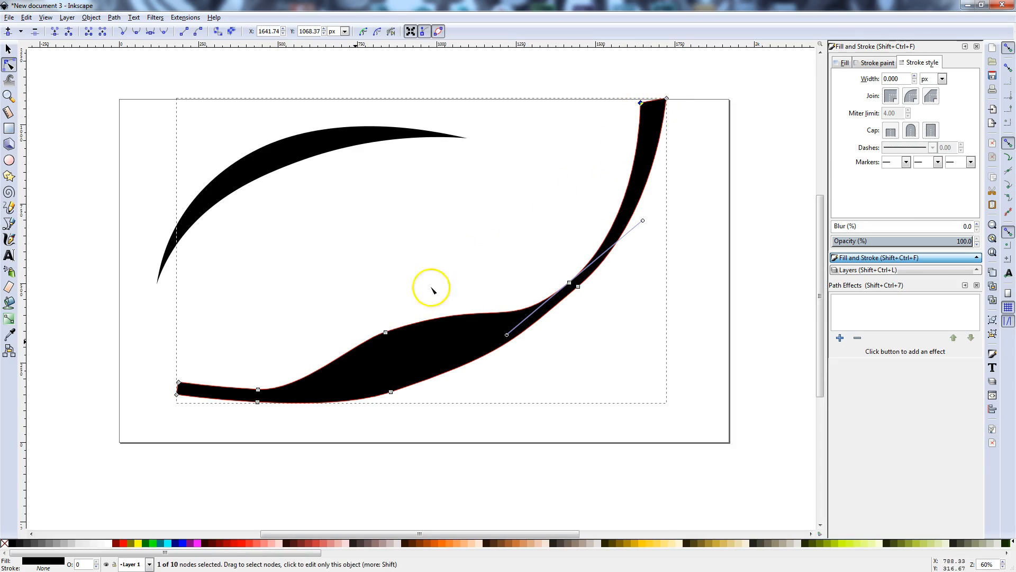
Step: Raise the upper-edge node near the lower outline's left end, and simplify the whole path
drag(258, 390, 261, 380)
click(272, 449)
key(ctrl+l)
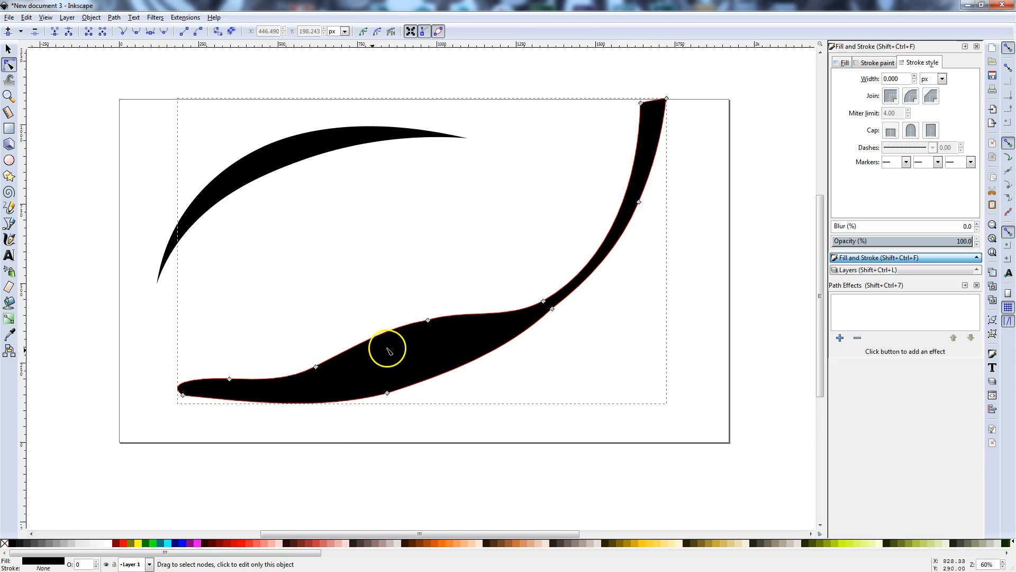
Step: Move the node on the bulge's left shoulder to X 671.082, Y 247.383 px and finish node editing
mouse_move(316, 367)
mouse_down()
mouse_move(318, 357)
mouse_move(332, 364)
mouse_up()
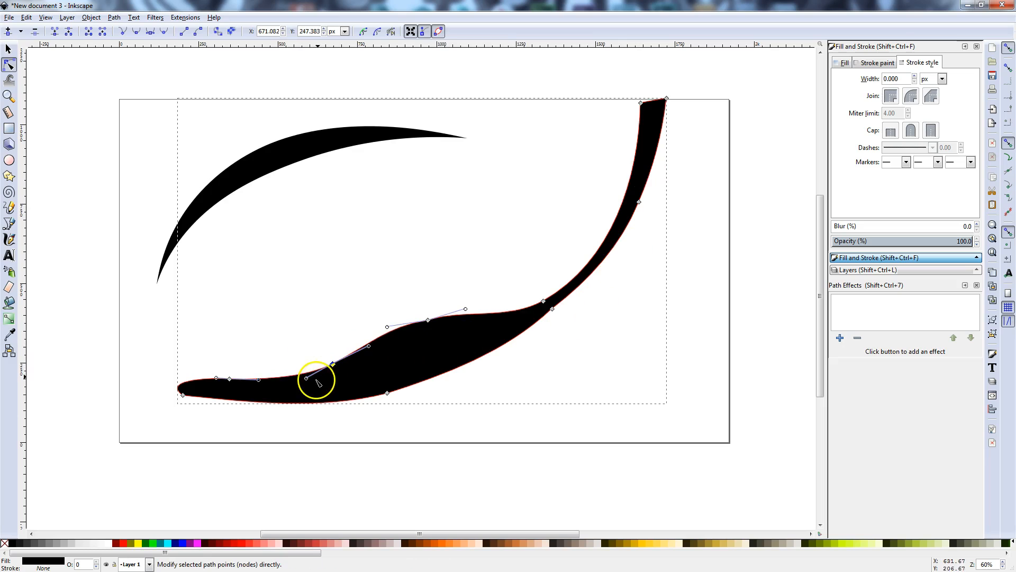
click(10, 49)
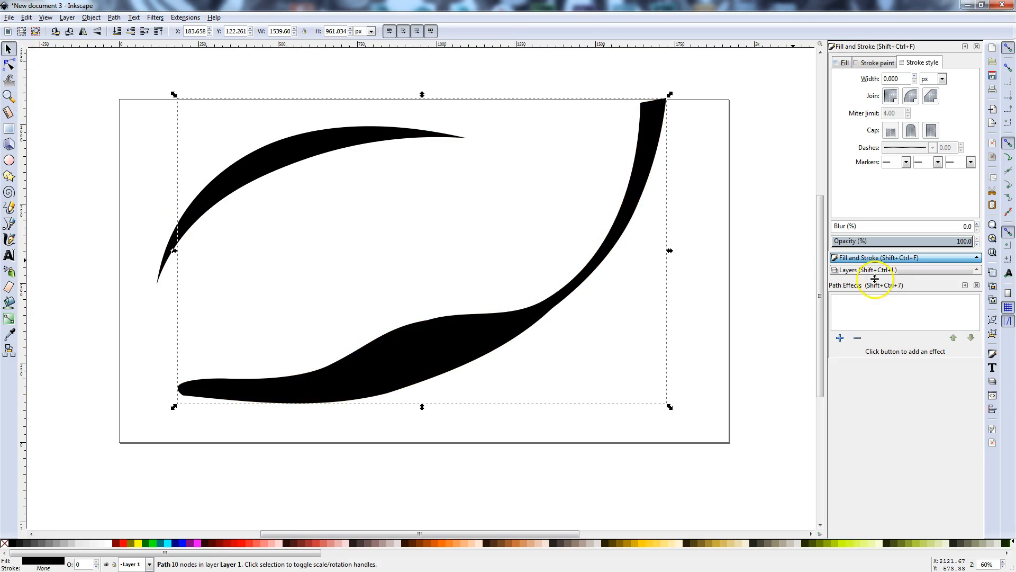
Step: Toggle the visibility of Layer 1 off and on, and add Layer 2 above it
click(859, 271)
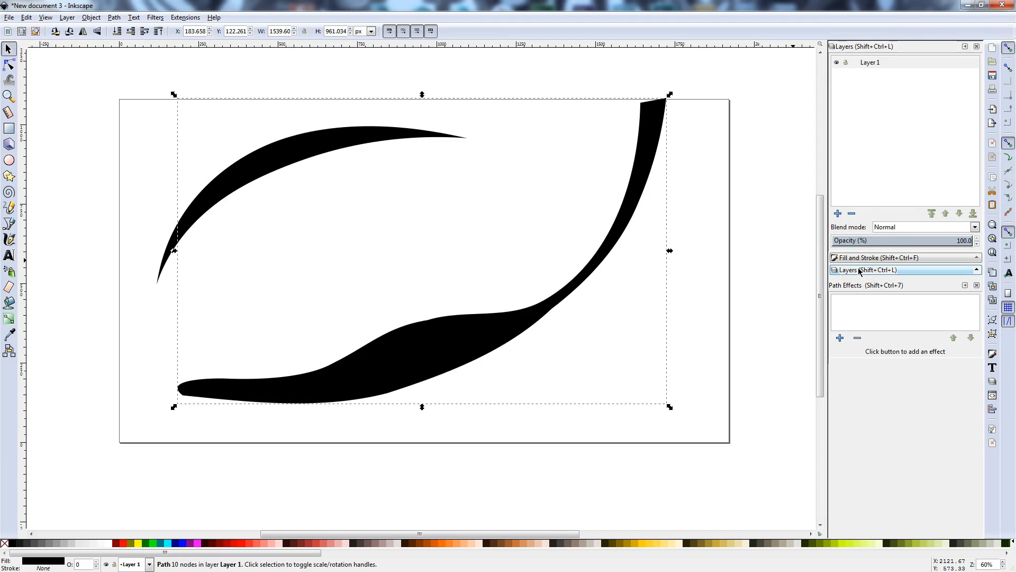
click(837, 63)
click(837, 62)
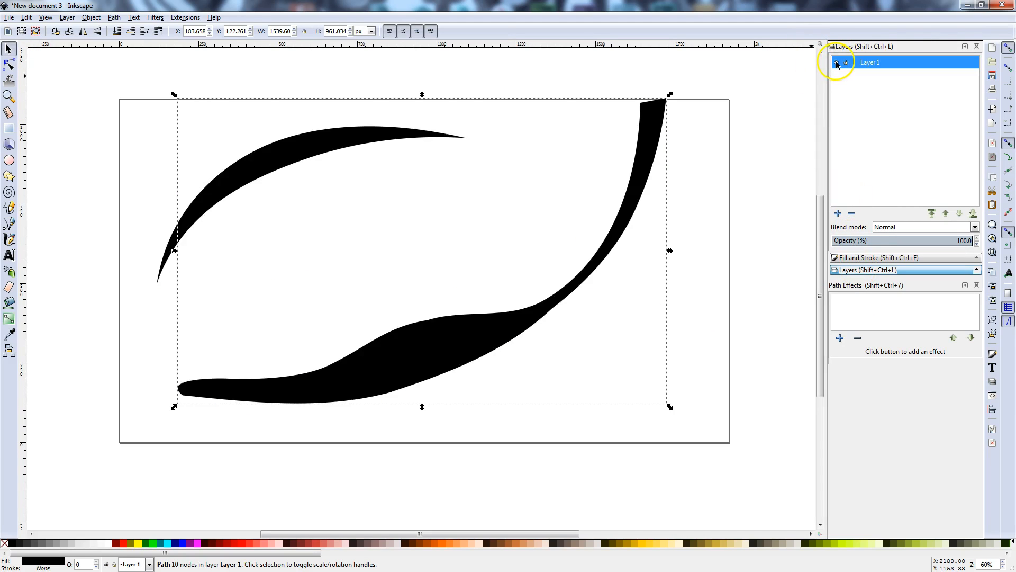
click(838, 214)
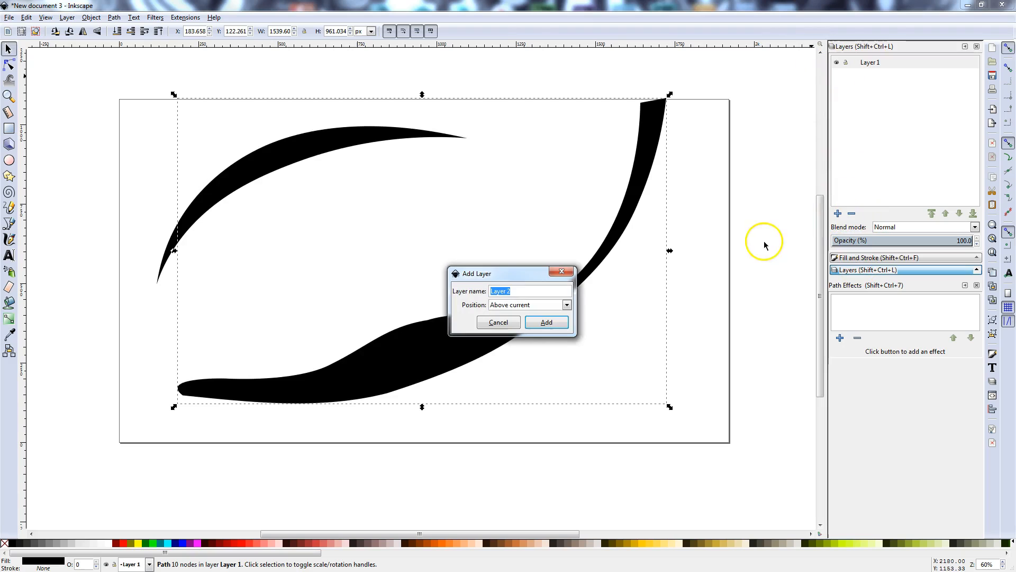
click(541, 323)
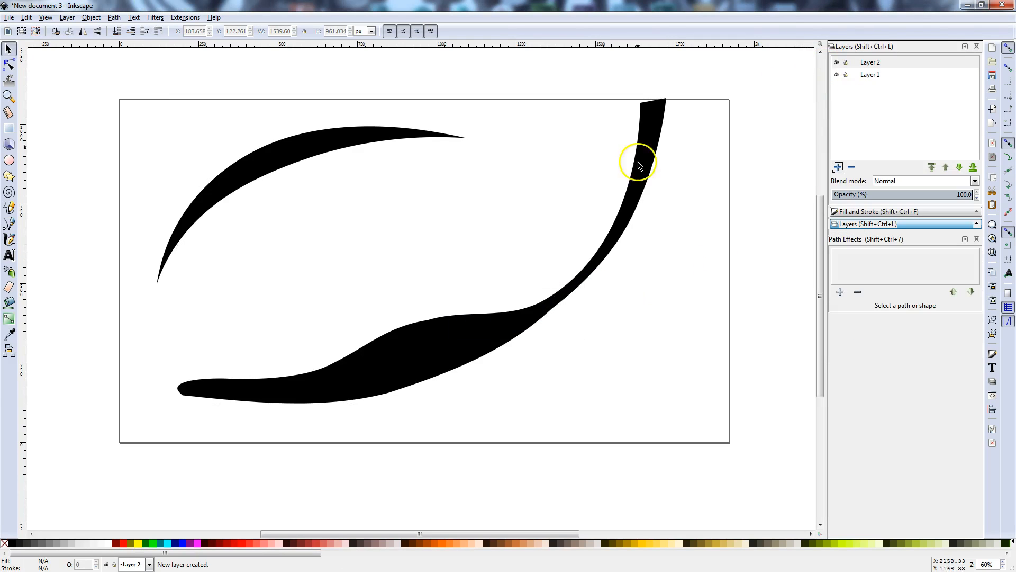
Step: Copy the crescent-shaped Power stroke curve from Layer 1 and hide Layer 1
click(330, 160)
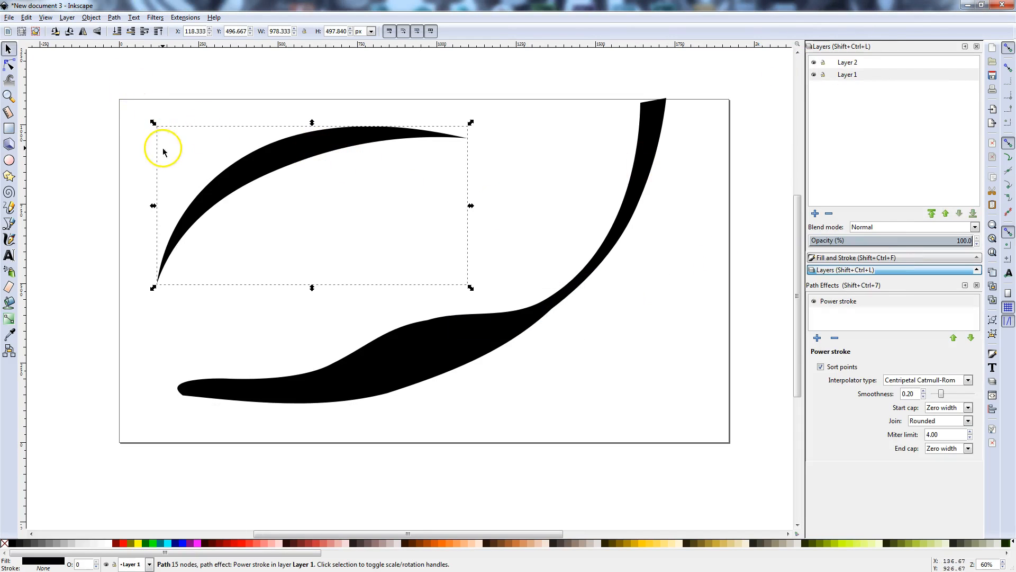
click(30, 22)
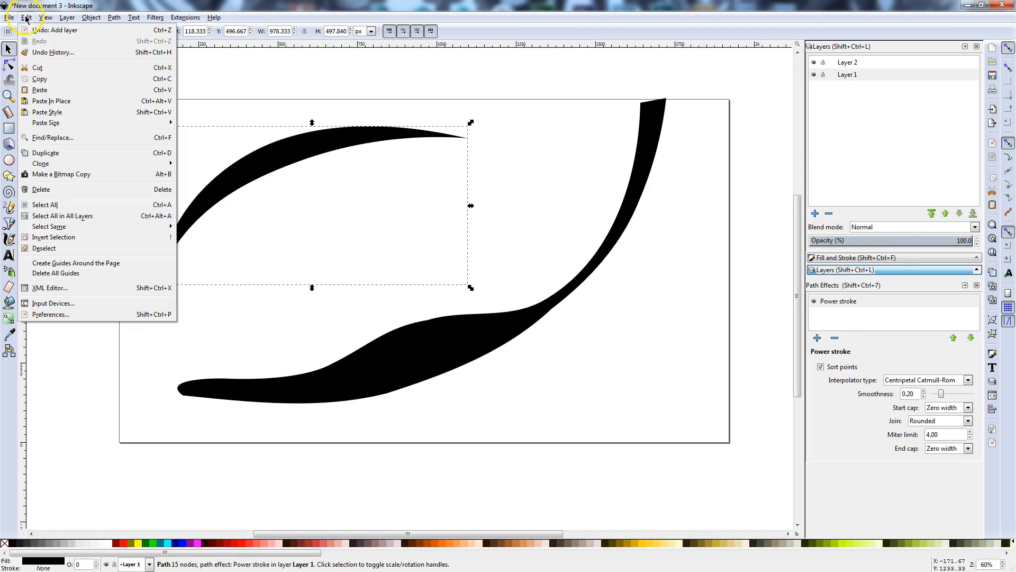
click(40, 79)
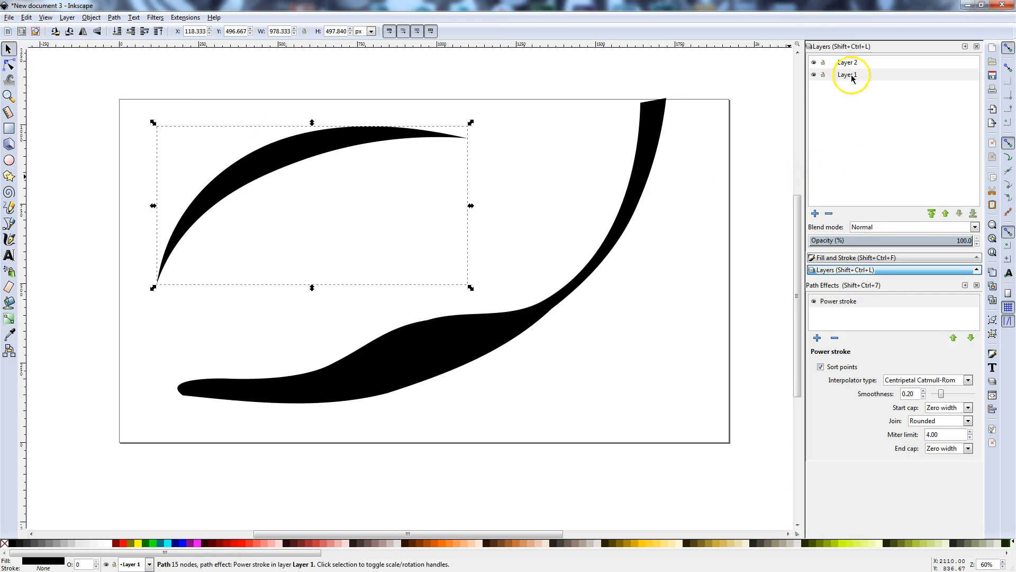
click(814, 74)
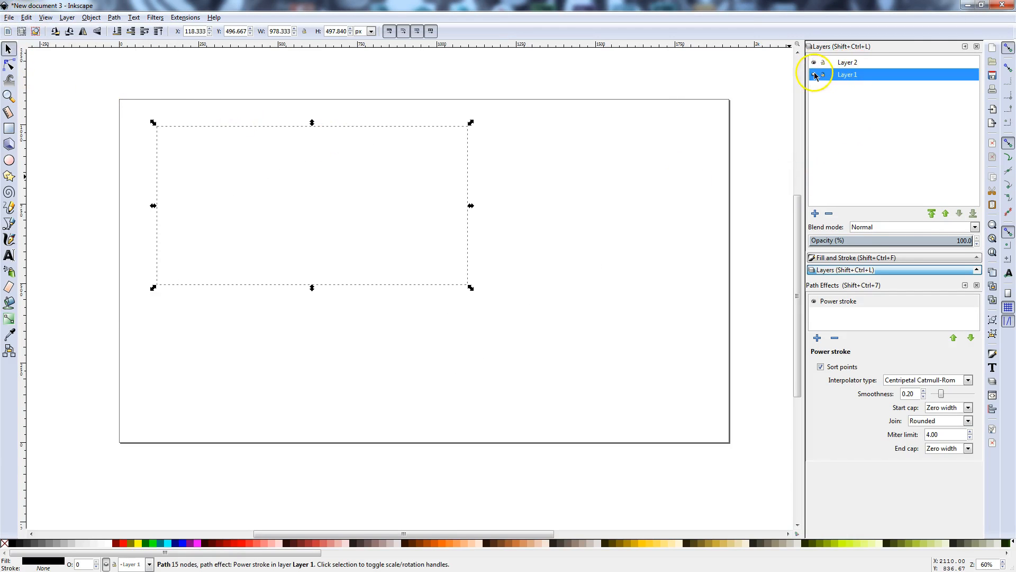
Step: Paste the copied crescent onto Layer 2 and try to move it onto the page
click(847, 62)
click(25, 17)
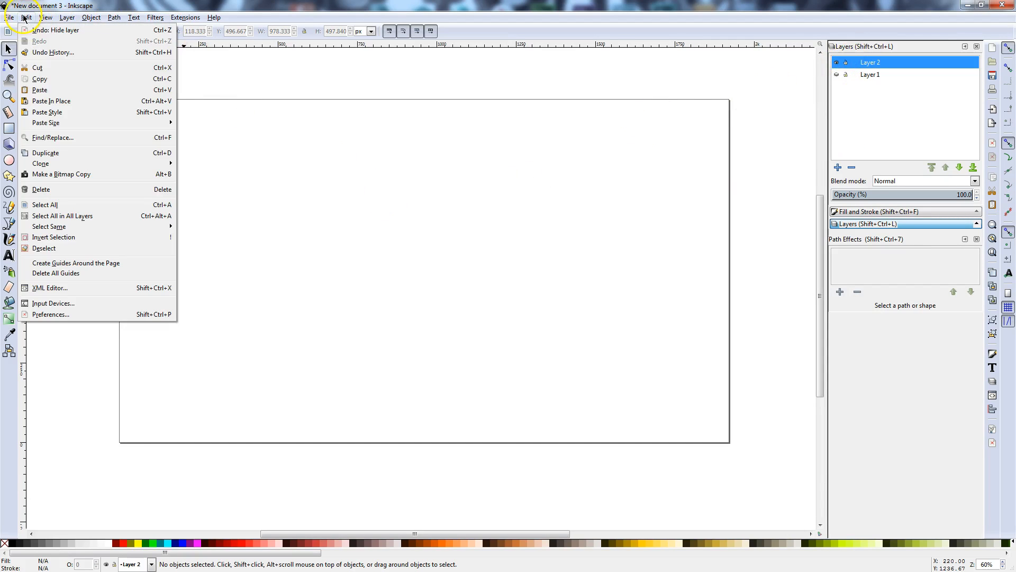
click(47, 90)
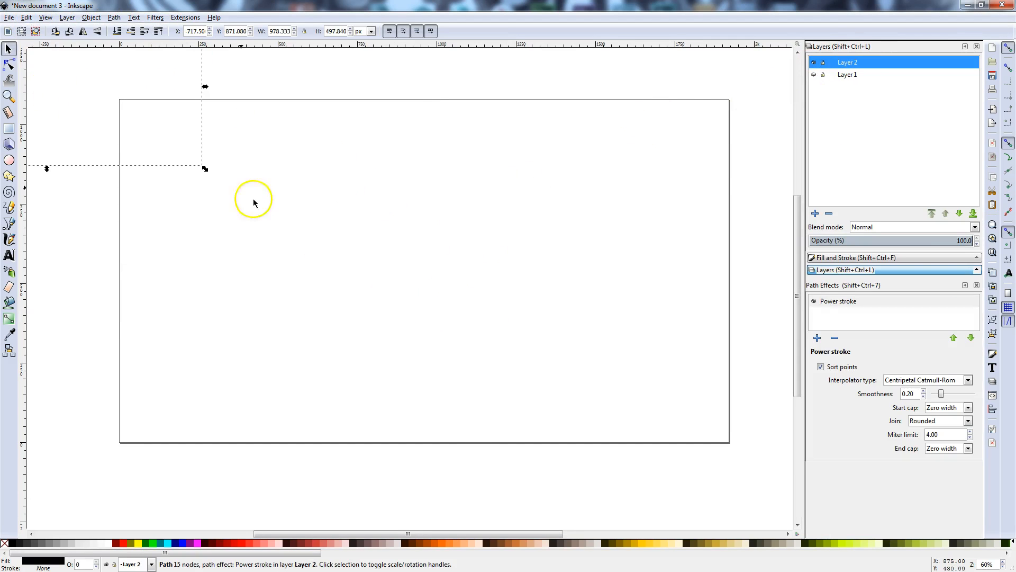
drag(89, 91, 333, 212)
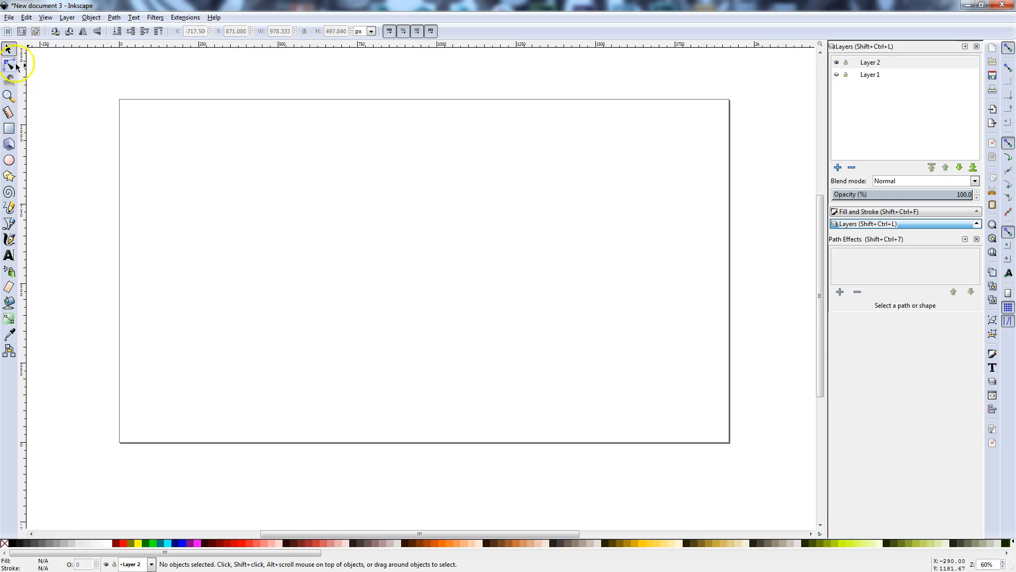
Step: Paste the copied crescent onto Layer 2 in its original position
click(868, 62)
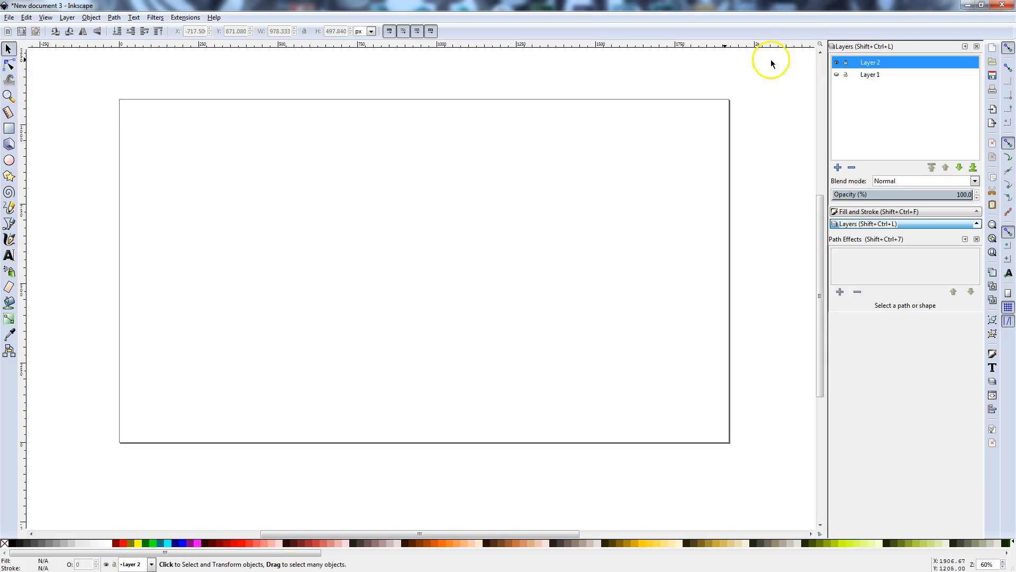
click(26, 18)
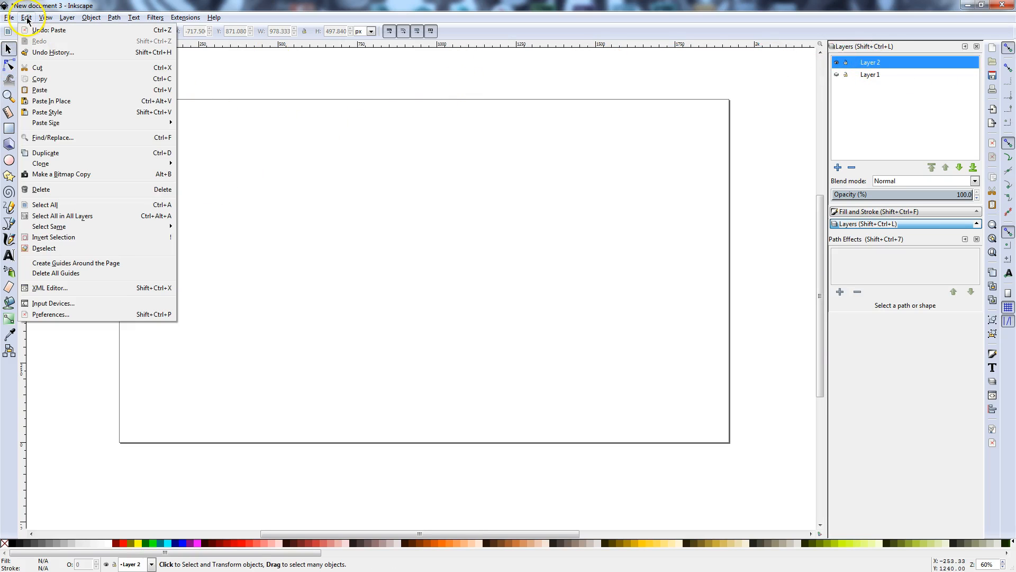
click(65, 100)
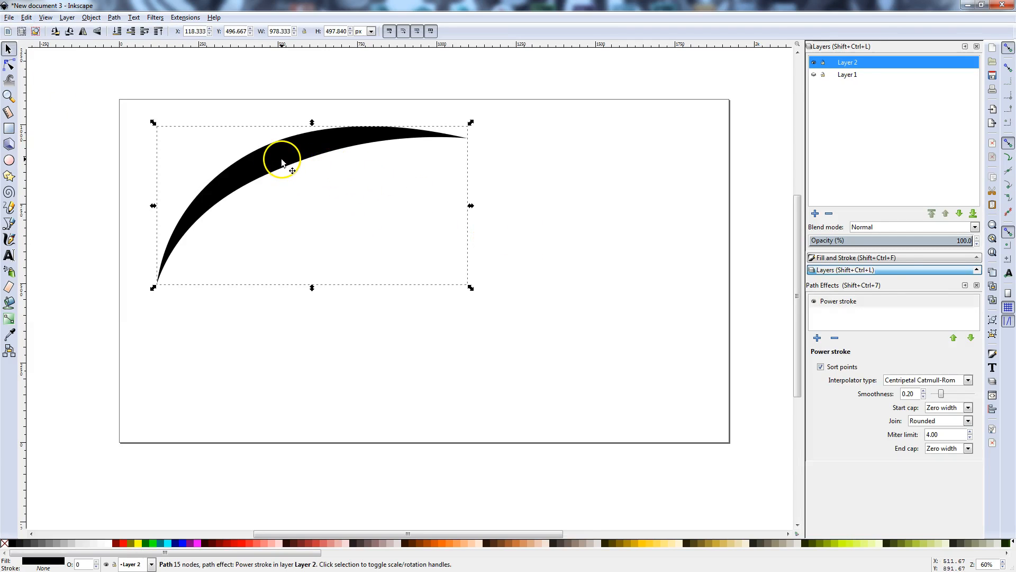
Step: Delete the crescent pasted on Layer 2 and undo the deletion
key(Delete)
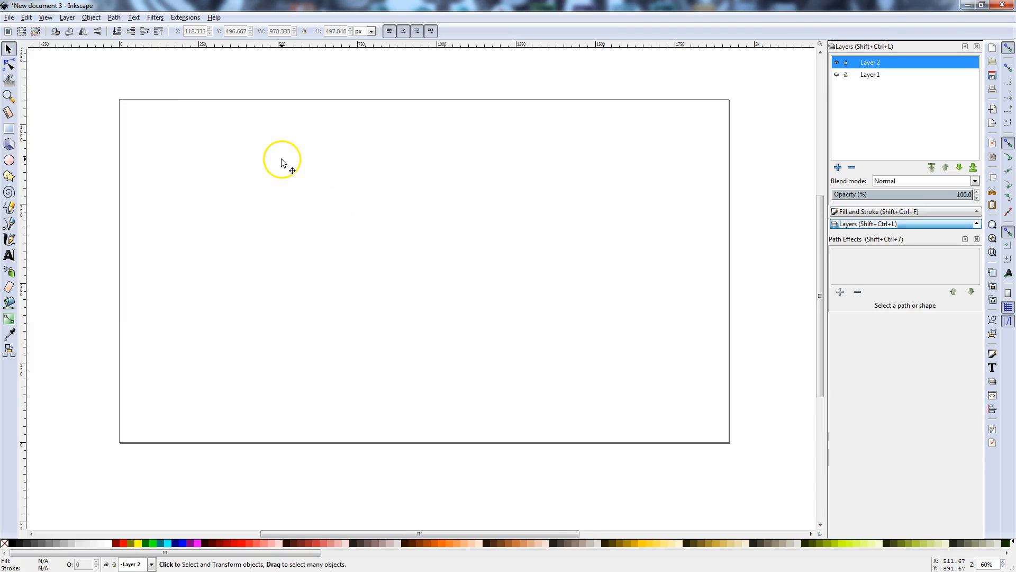
click(27, 17)
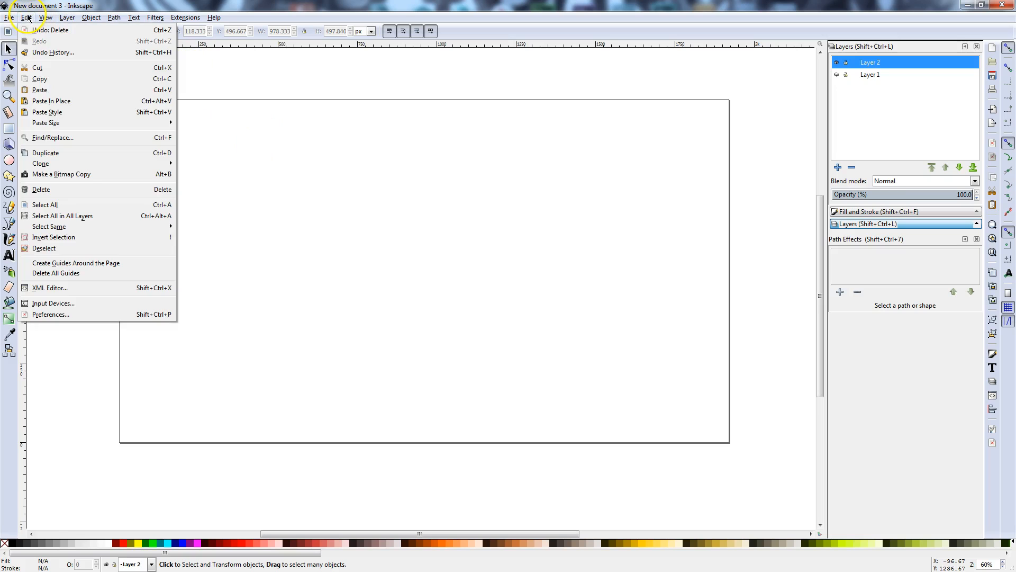
click(387, 154)
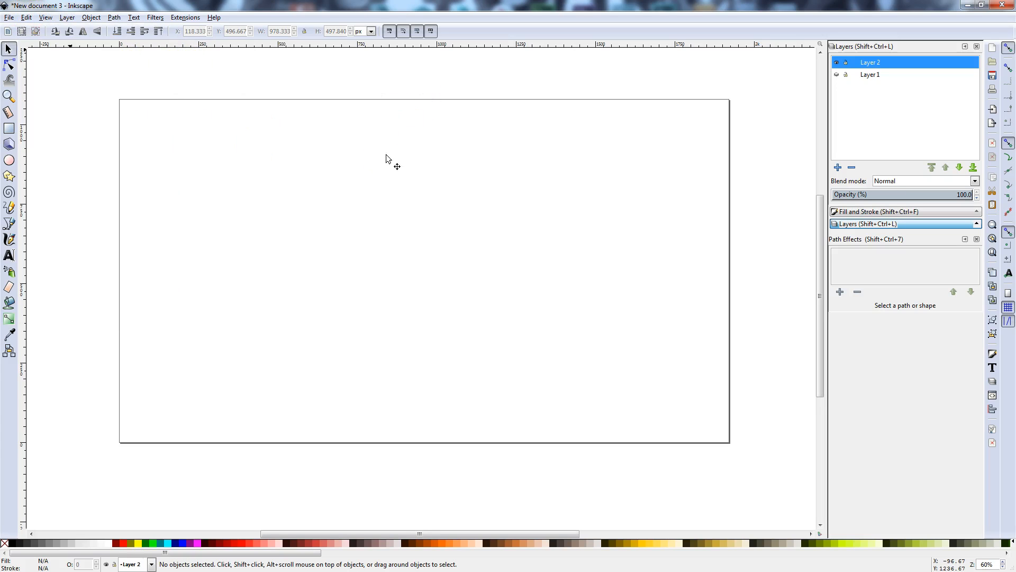
key(ctrl+z)
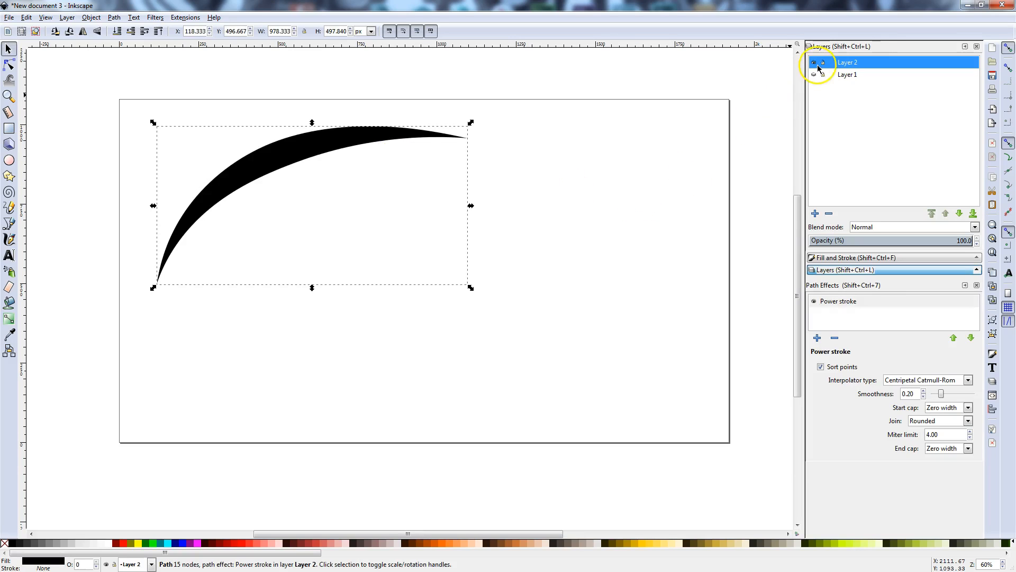
Step: Show Layer 1 again and toggle the two layers' visibility to compare their contents, leaving both shown
click(814, 75)
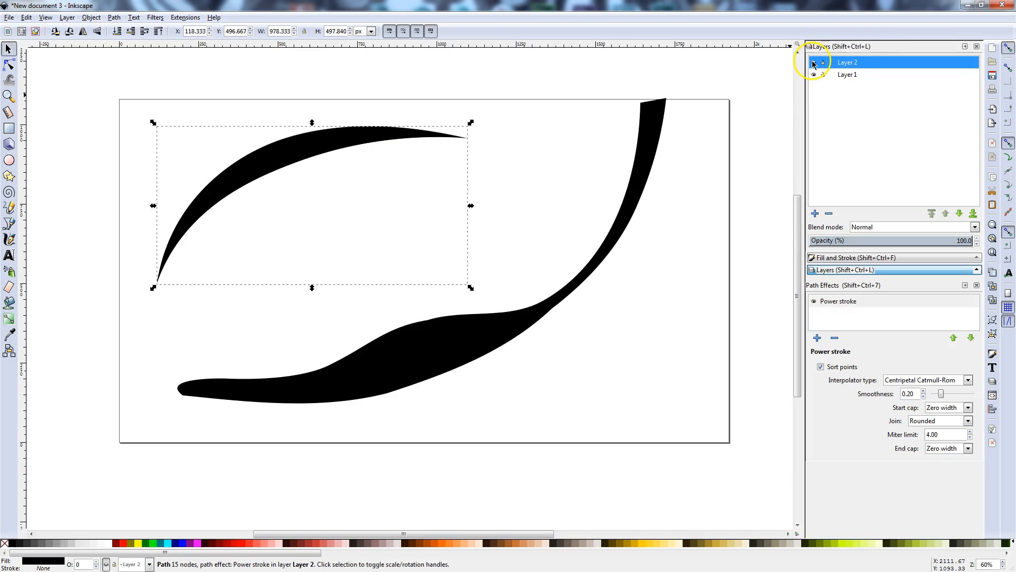
click(817, 64)
click(814, 75)
click(814, 75)
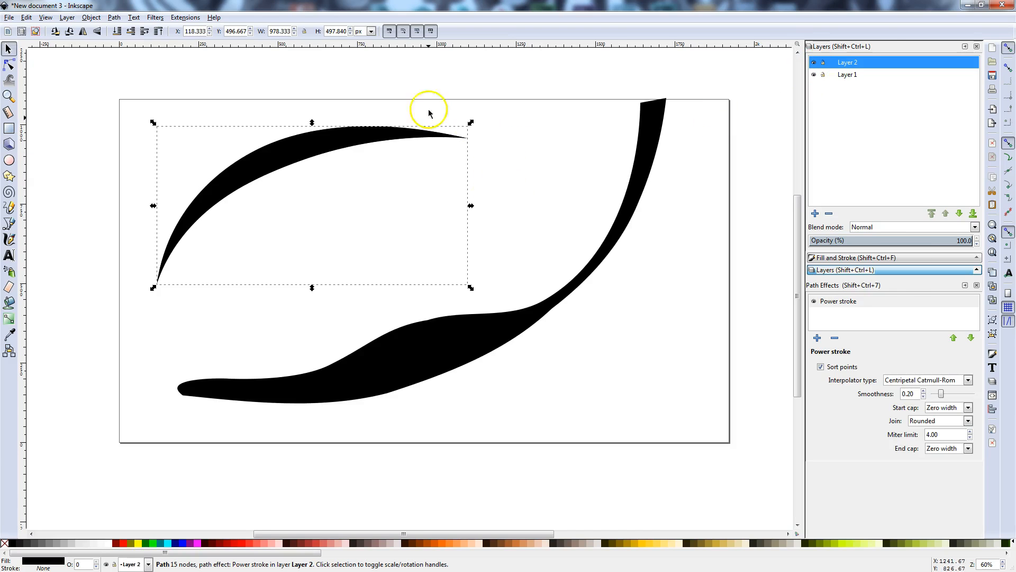
Step: Select the artwork across the page with a selection box and delete it
click(348, 91)
drag(264, 87, 606, 358)
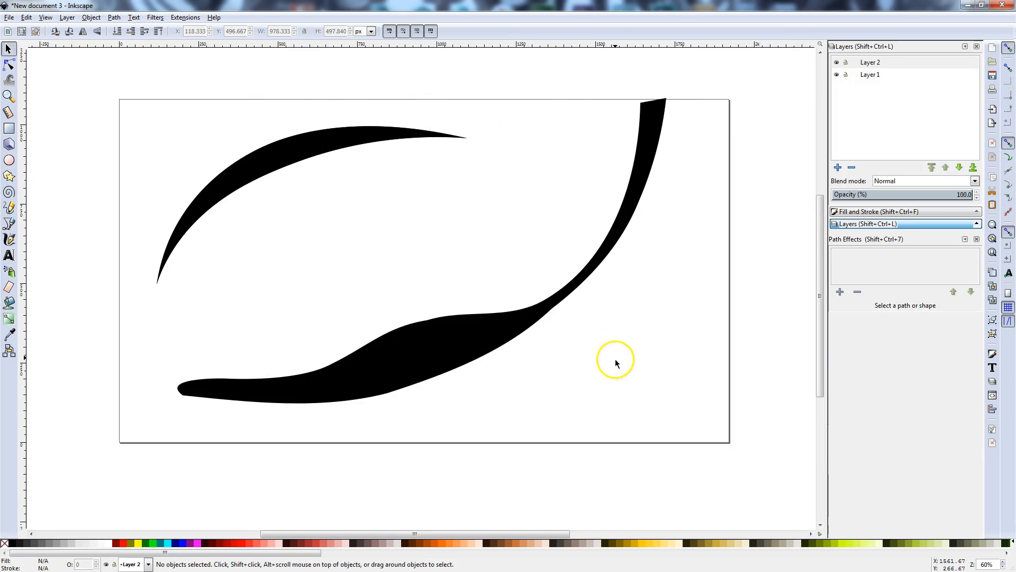
click(289, 159)
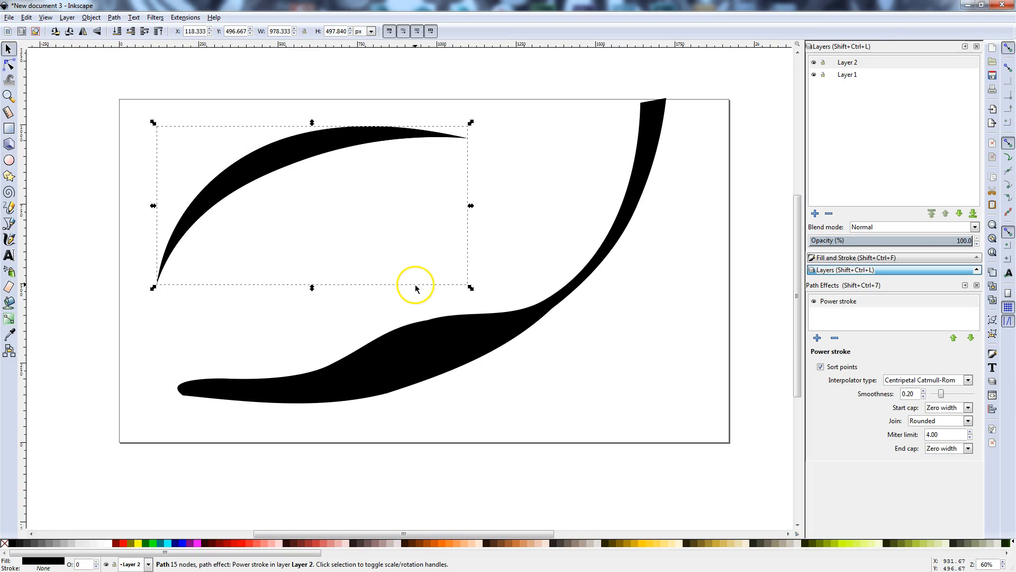
click(164, 62)
drag(95, 65, 703, 469)
key(Delete)
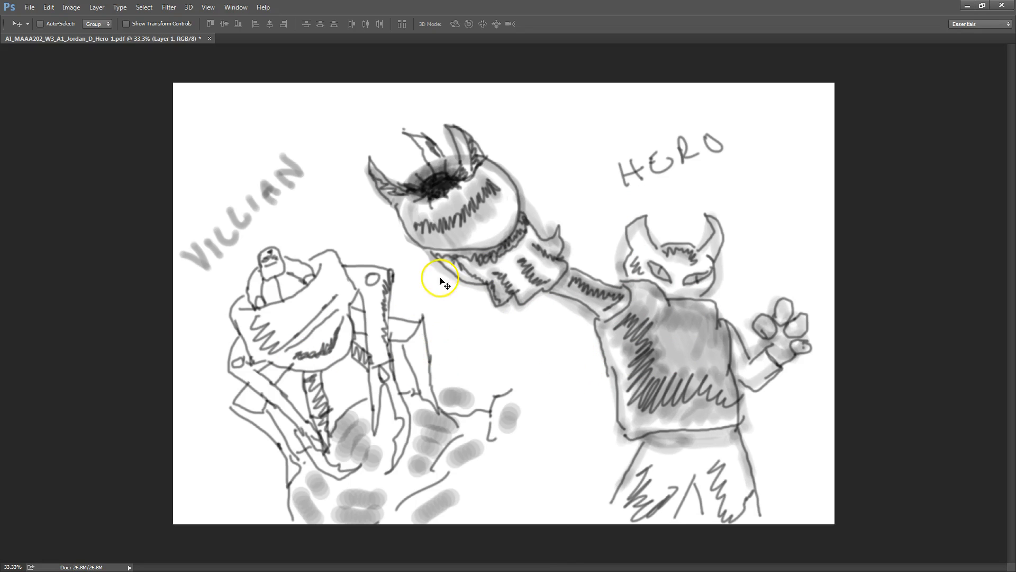
Step: In Photoshop, add a new layer above the grey sketch and choose a light blue foreground colour
mouse_move(896, 102)
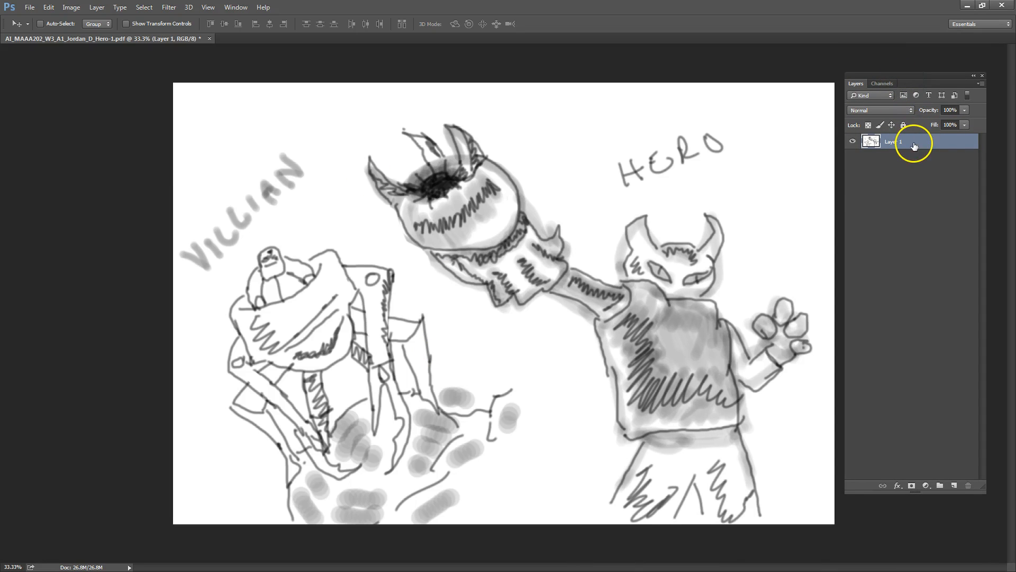
click(954, 486)
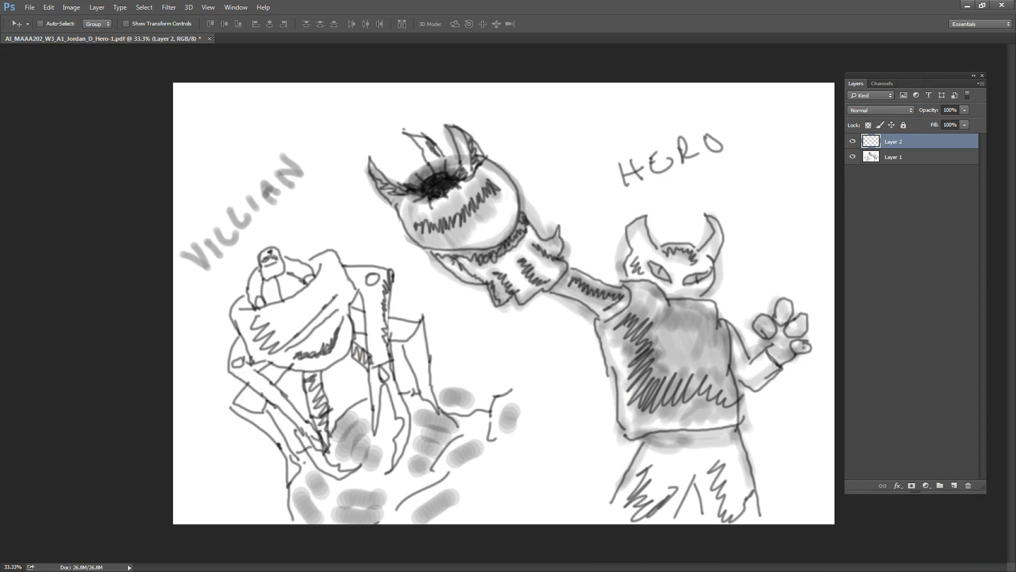
mouse_move(130, 92)
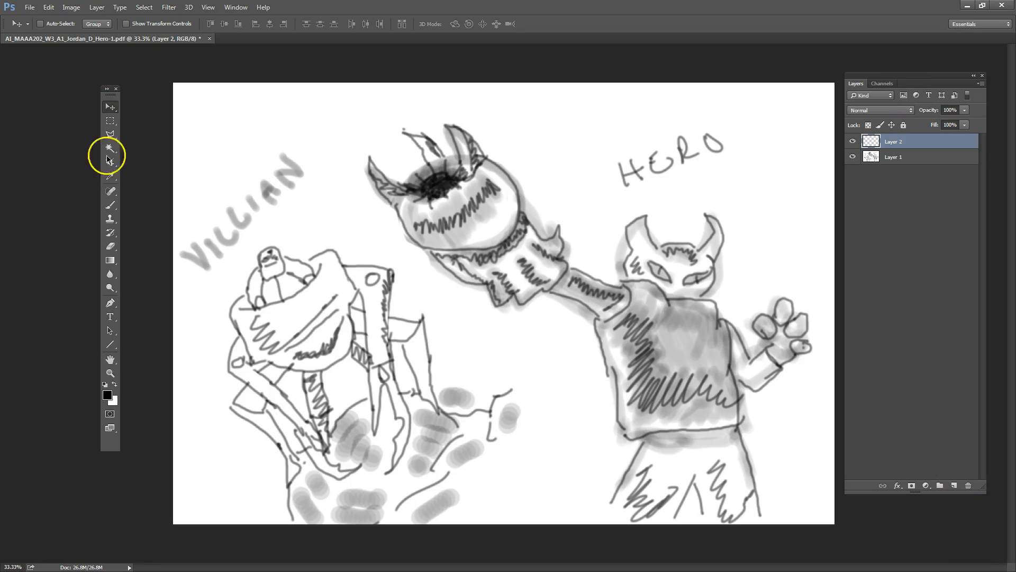
click(106, 396)
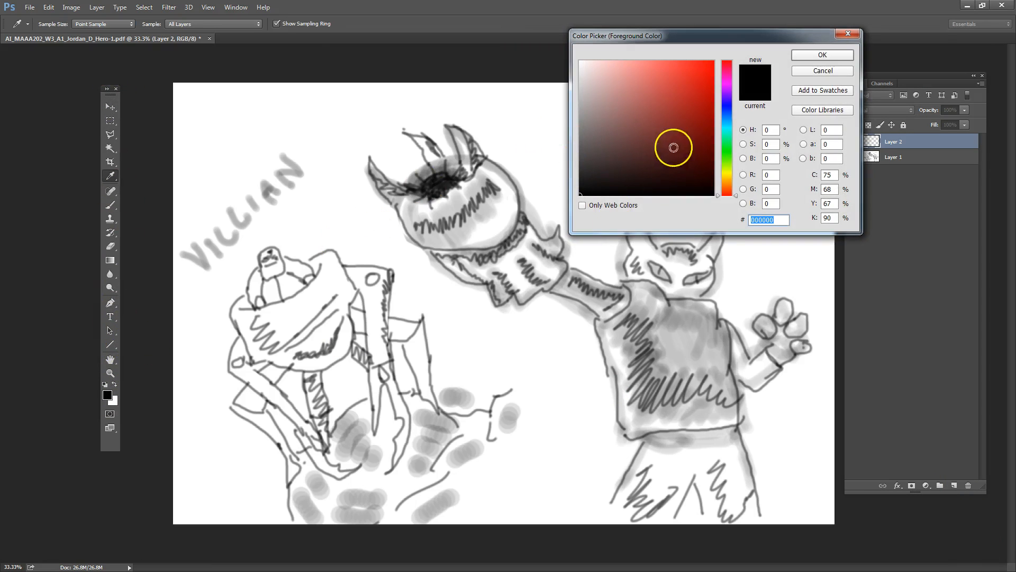
drag(728, 128, 717, 113)
mouse_move(657, 92)
mouse_down()
mouse_move(667, 91)
mouse_move(650, 76)
mouse_up()
drag(737, 118, 738, 122)
click(814, 55)
key(v)
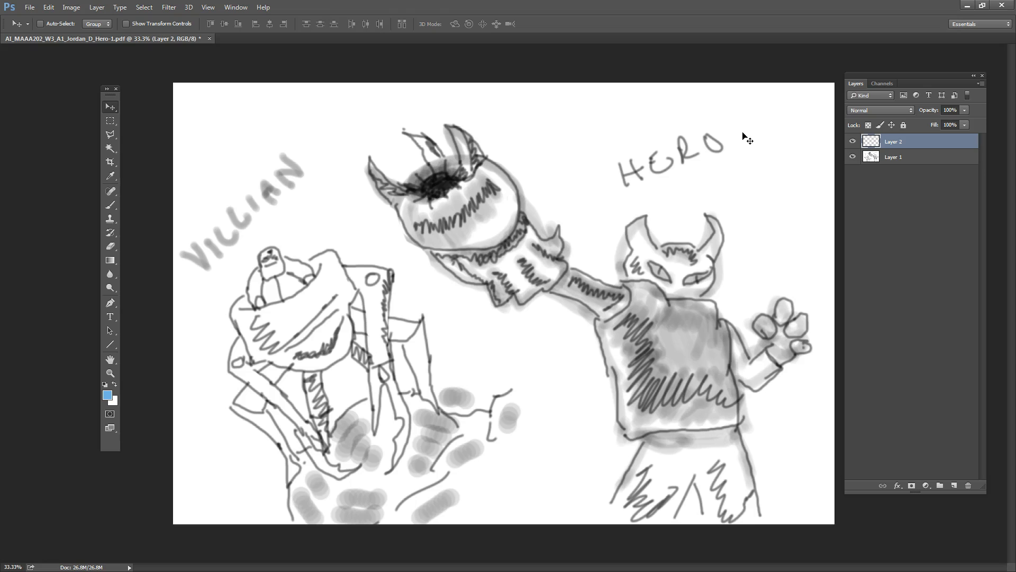
Step: Fill the new layer with the light blue foreground colour and set its blend mode to Color
key(alt+BackSpace)
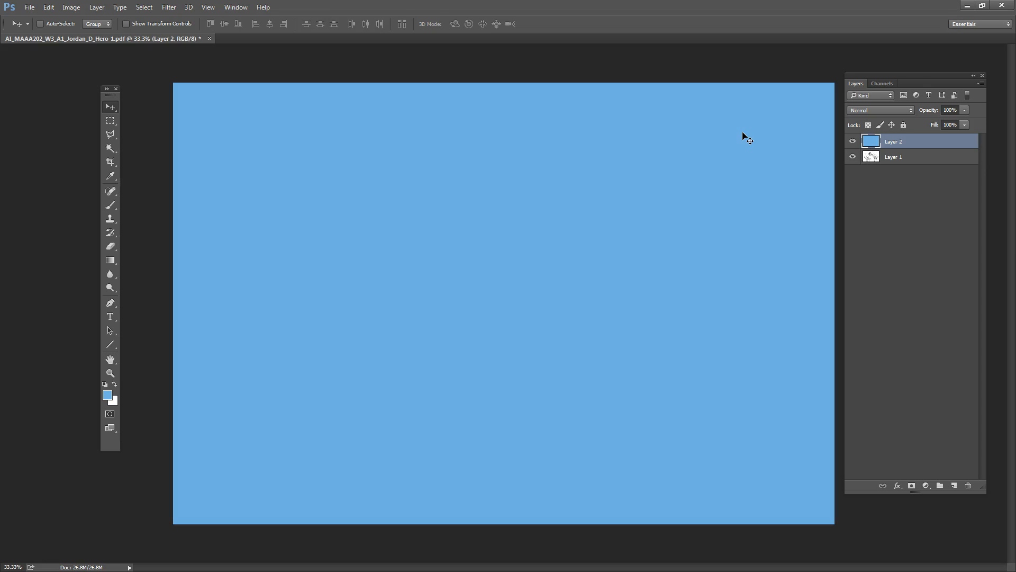
click(874, 110)
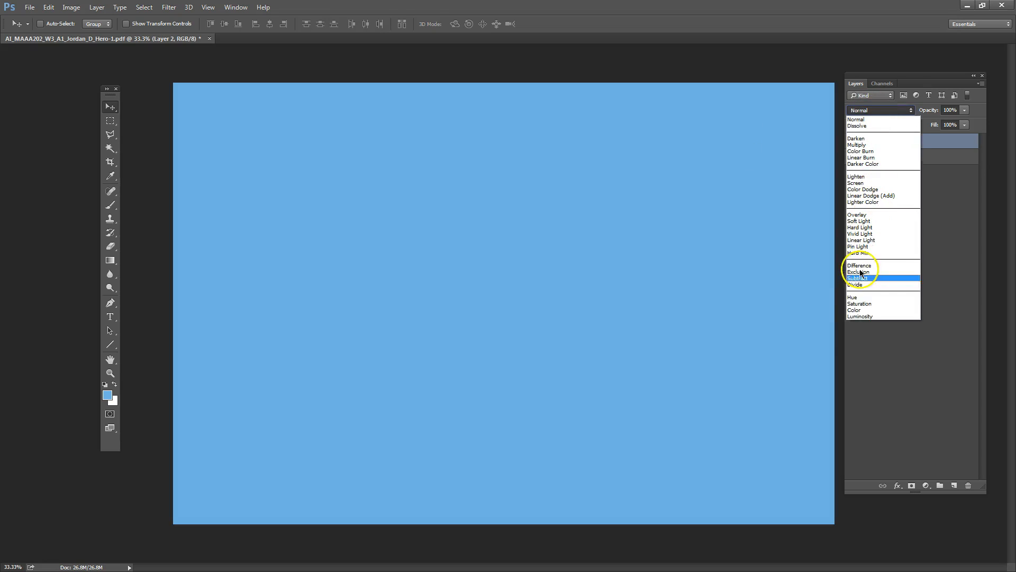
click(855, 310)
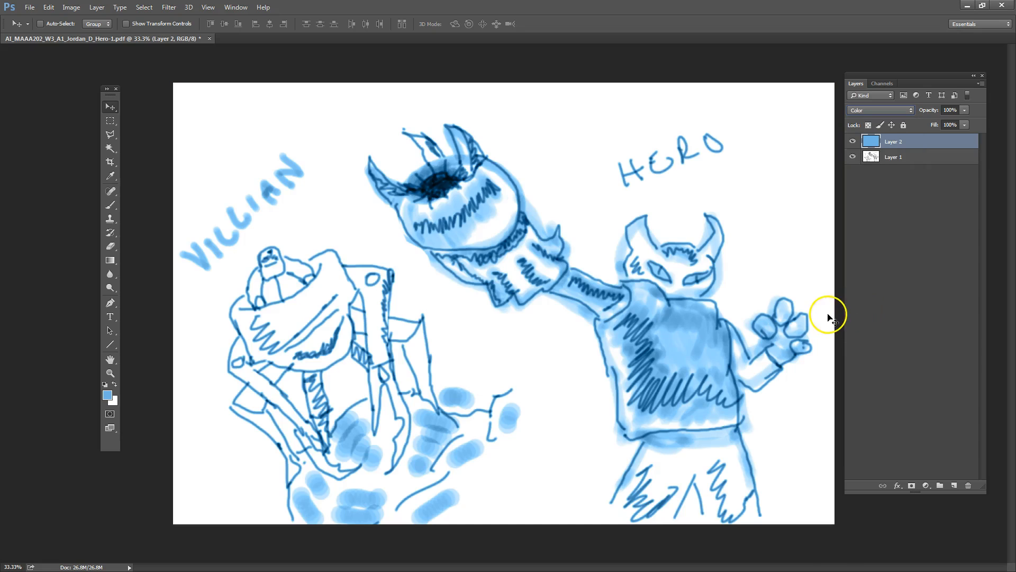
Step: Group Layer 1 and Layer 2 as Group 1, and add a white-filled layer beneath the group
shift+click(895, 157)
click(981, 84)
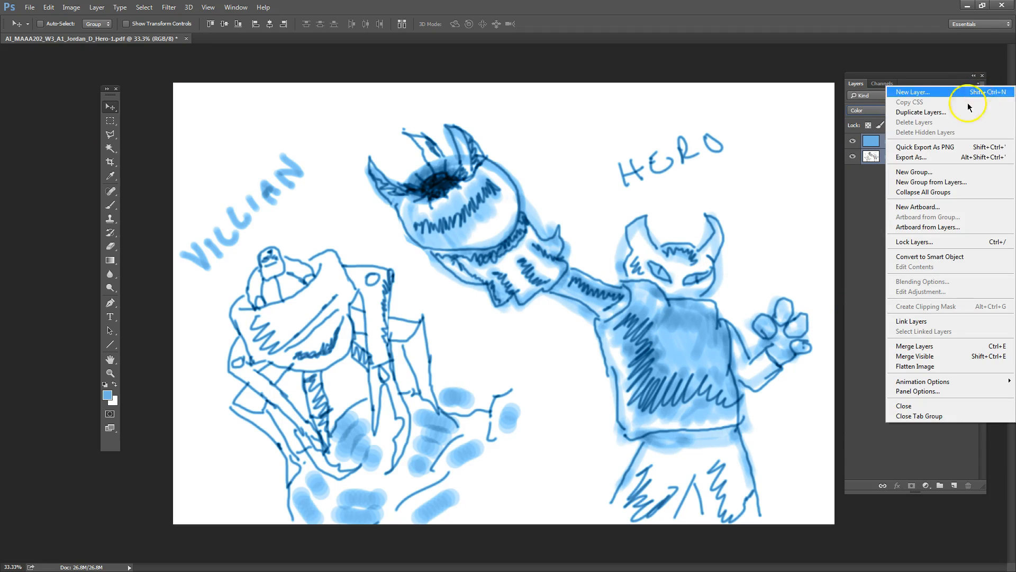
click(935, 183)
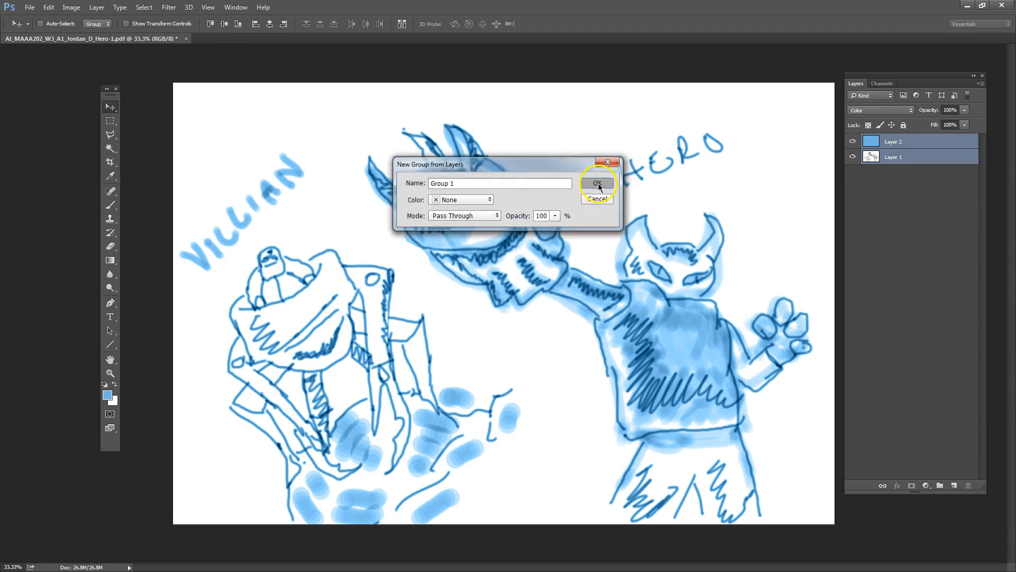
click(598, 184)
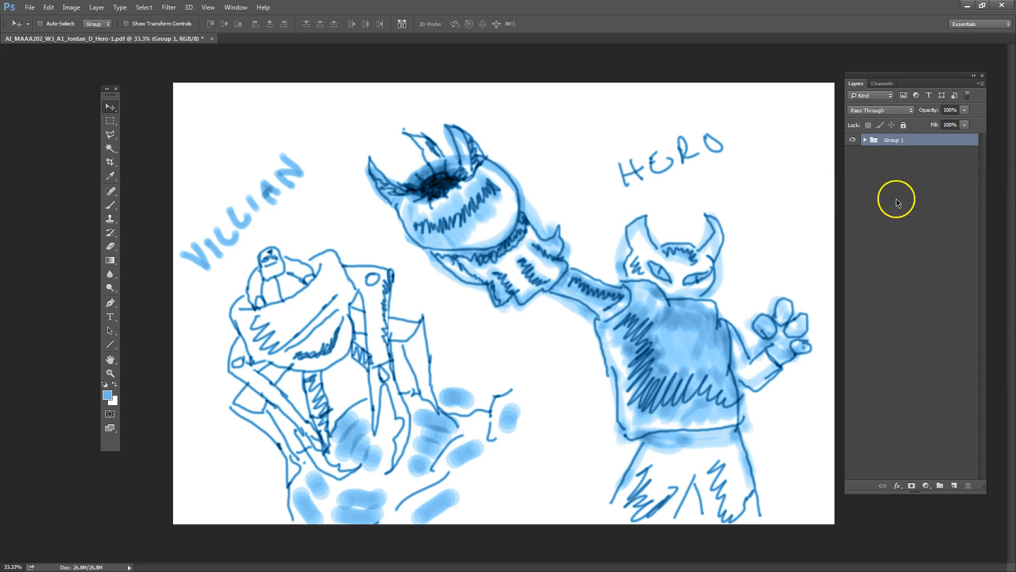
click(957, 485)
drag(900, 138, 908, 167)
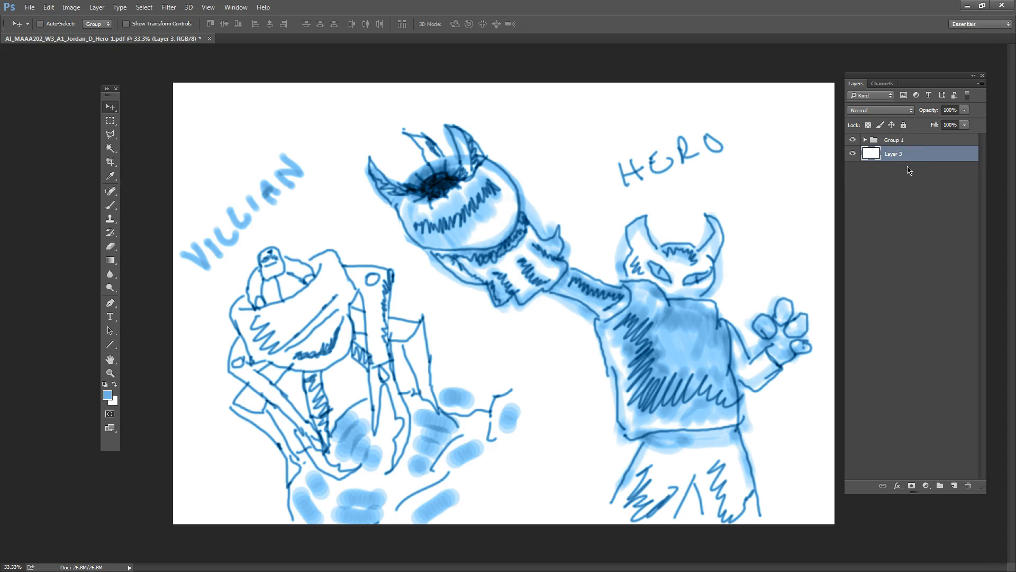
Step: Set the opacity of the sketch group to 38%
click(900, 140)
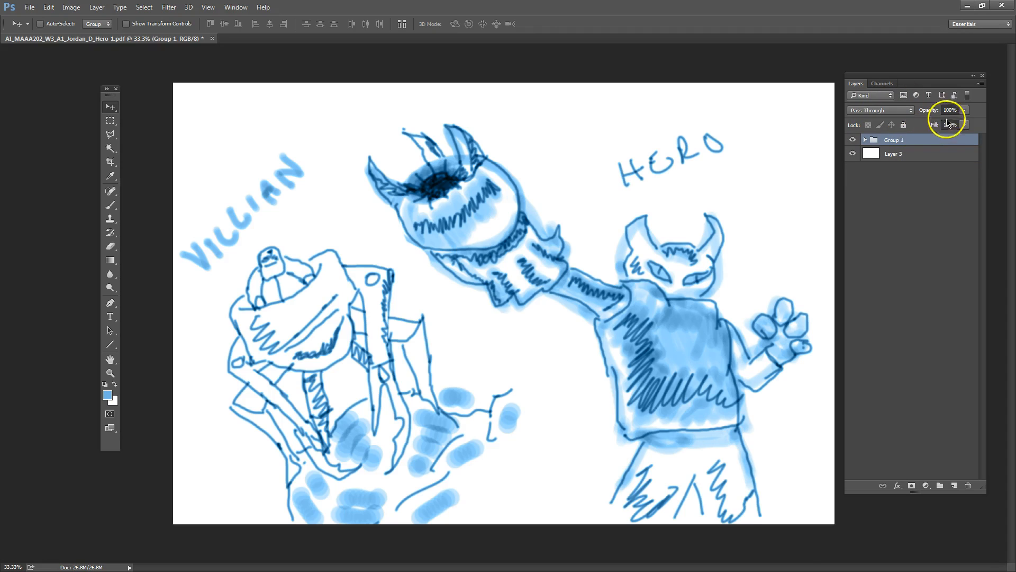
click(981, 84)
click(912, 57)
click(968, 110)
drag(965, 122, 933, 123)
click(910, 86)
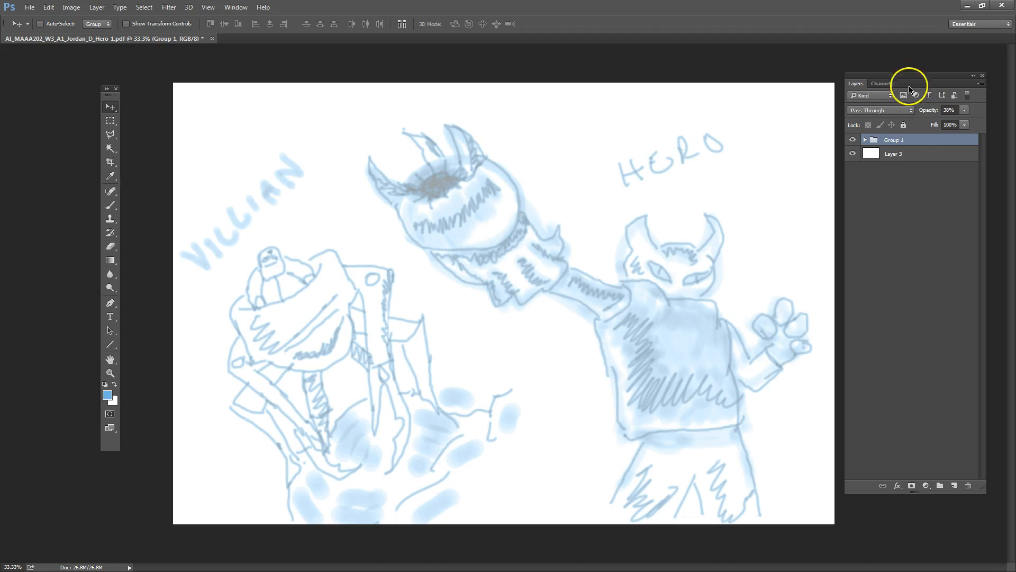
Step: Save the faded sketch to the Seagate Backup Plus Drive as a JPEG named Tracer
click(30, 7)
click(43, 124)
click(174, 245)
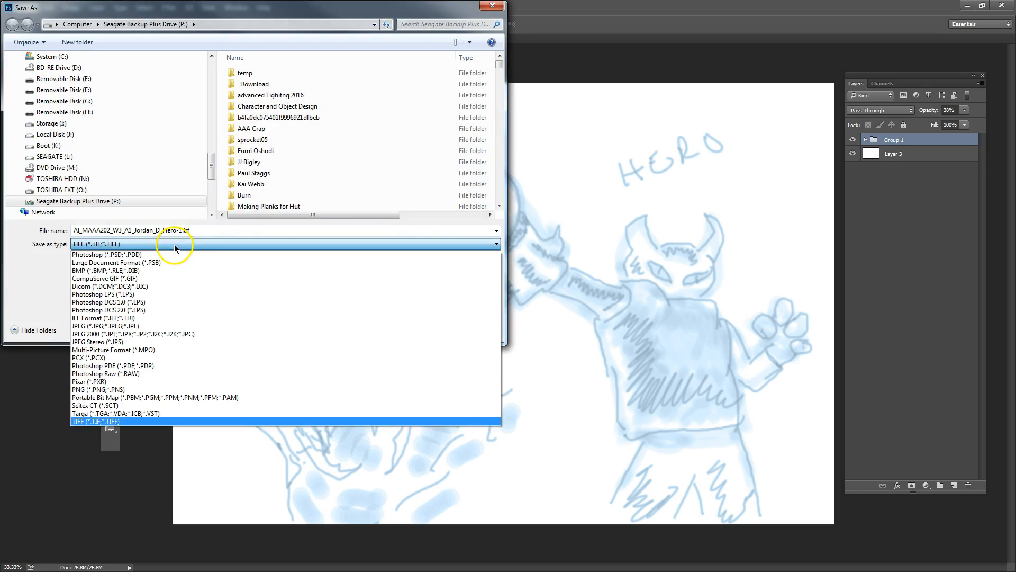
click(132, 326)
click(207, 232)
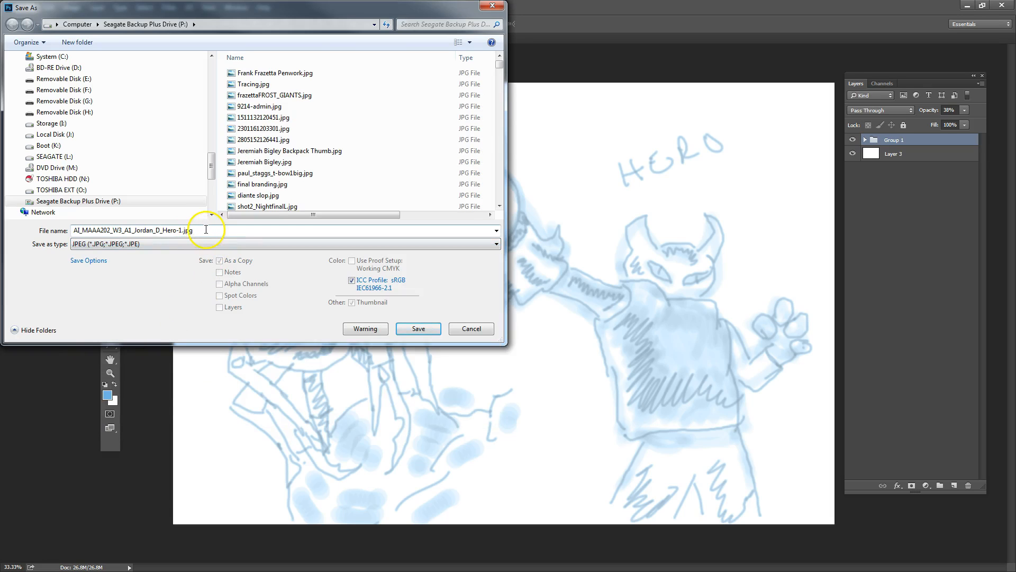
key(ctrl+a)
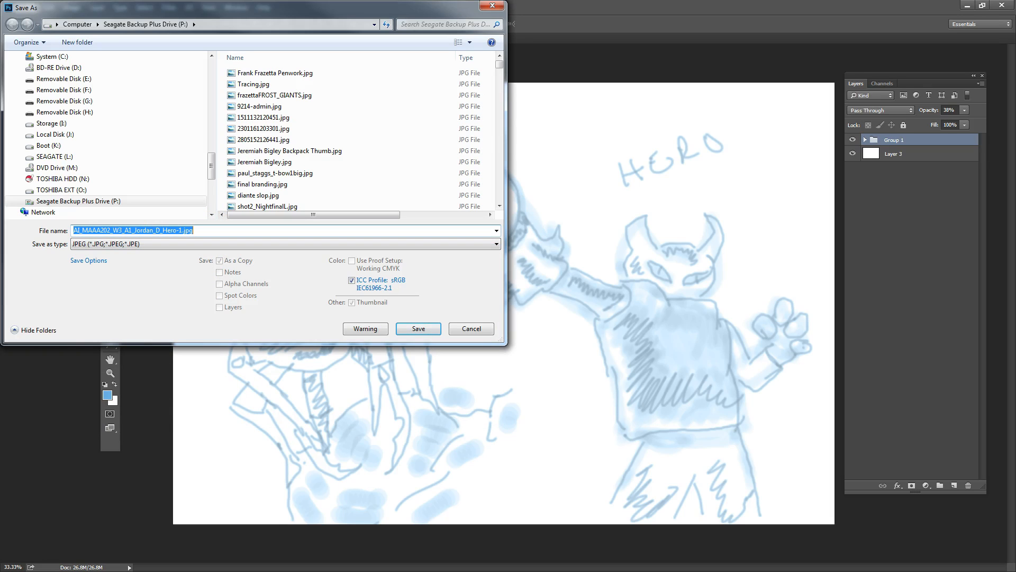
text(T)
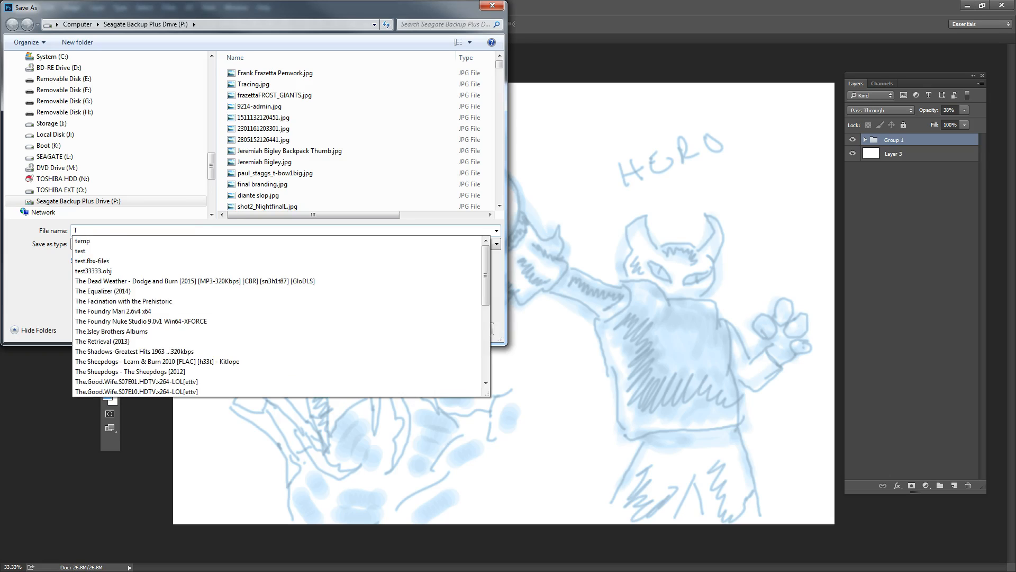
text(racer)
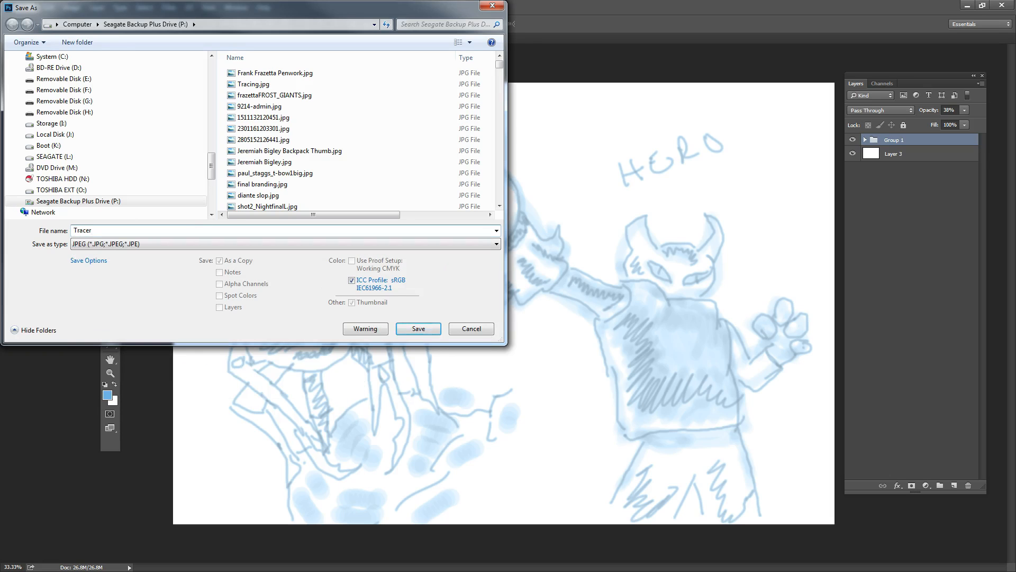
key(Return)
key(Return)
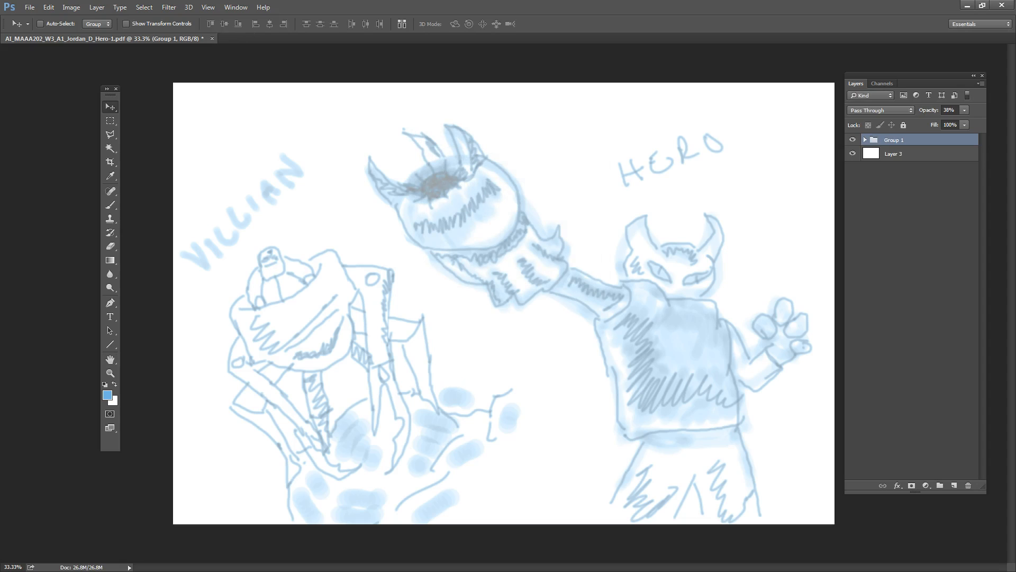
Step: Switch to Inkscape and import Tracer.jpg into the empty document as an embedded image
click(972, 6)
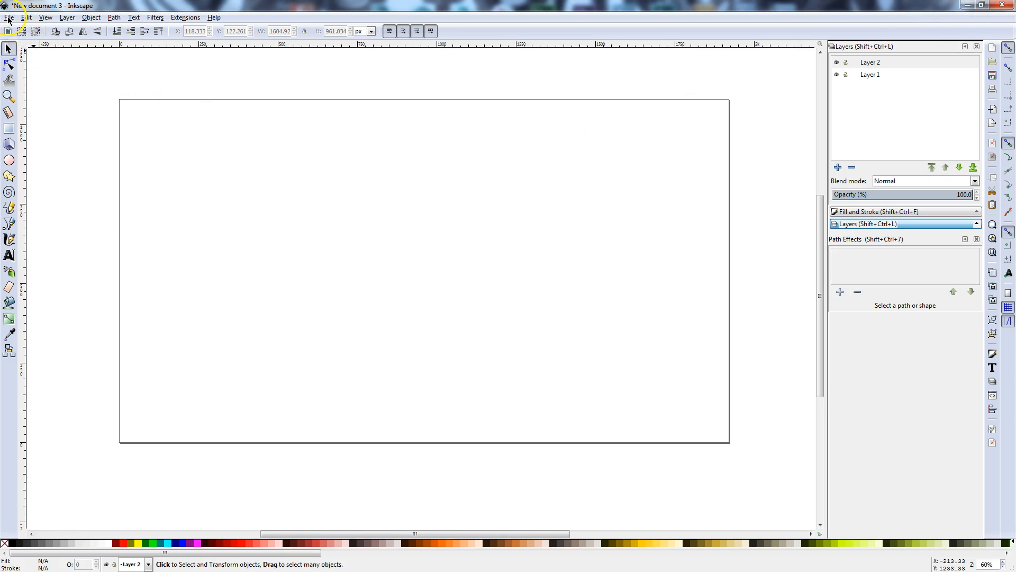
click(9, 18)
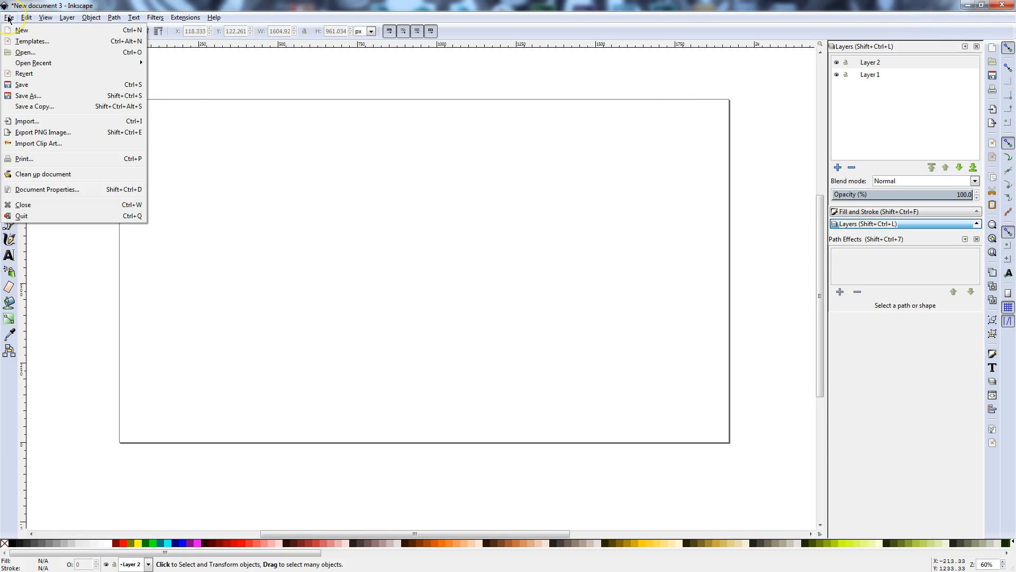
click(33, 125)
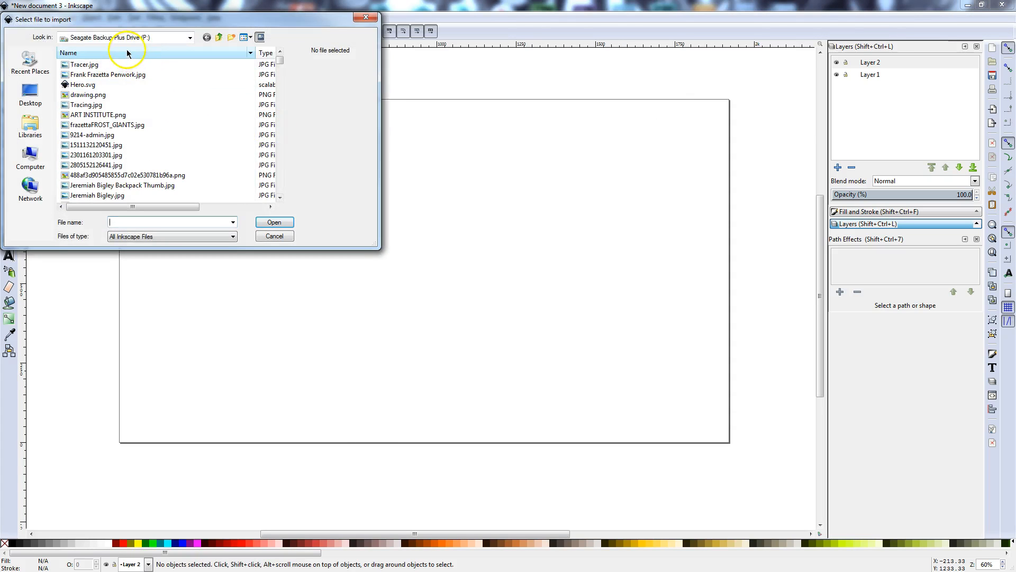
click(85, 65)
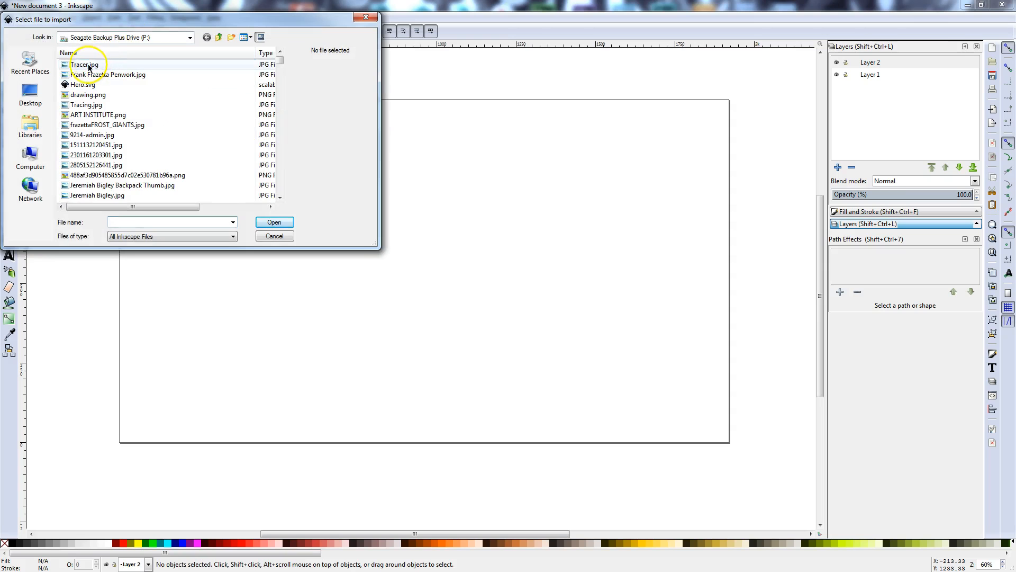
click(269, 222)
click(566, 360)
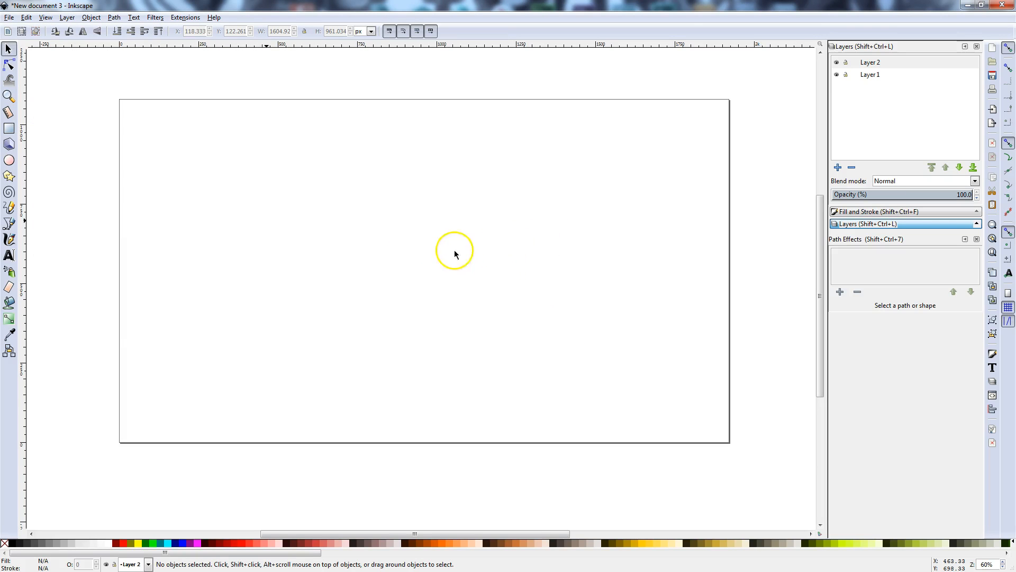
Step: Move and scale the imported sketch to fit the page height, about 1578 by 1032 px
mouse_move(512, 271)
mouse_down()
mouse_move(371, 206)
mouse_move(311, 232)
mouse_move(329, 216)
mouse_move(316, 221)
mouse_up()
mouse_move(502, 365)
mouse_down()
mouse_move(625, 431)
mouse_move(483, 294)
mouse_move(486, 344)
mouse_up()
drag(602, 418, 622, 433)
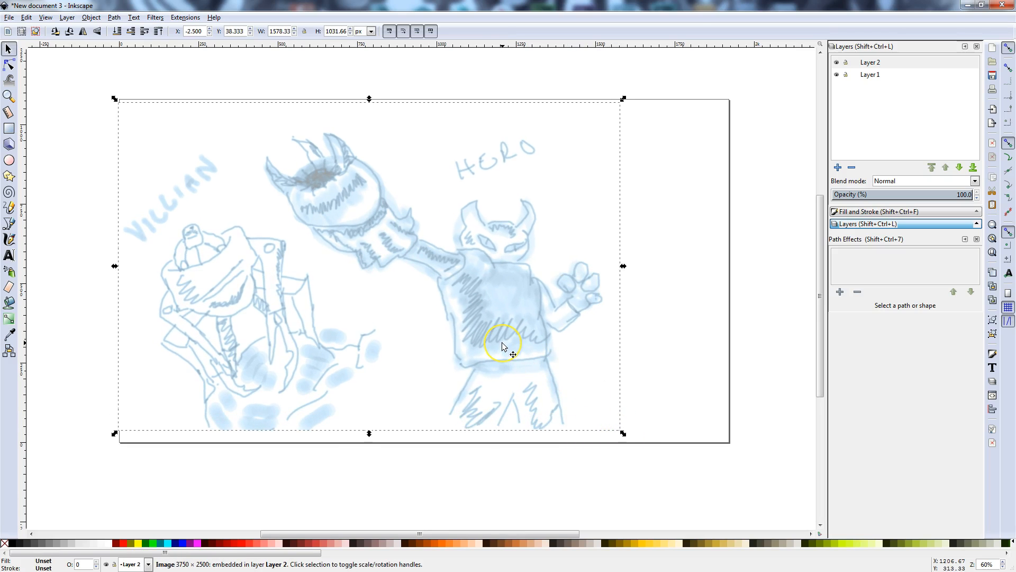
Step: Select Layer 1 and toggle Layer 2's visibility to check which layer holds the sketch
click(866, 74)
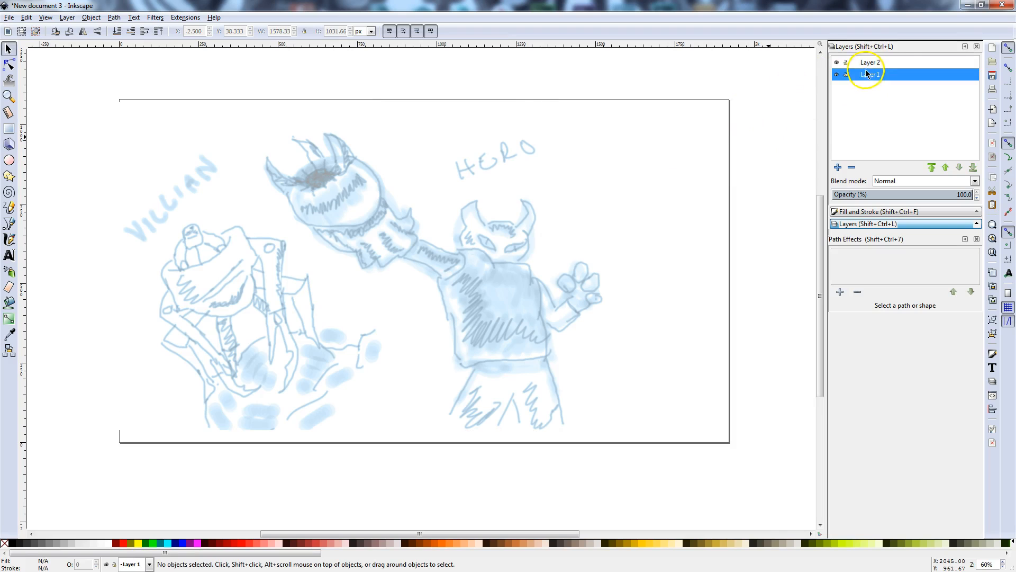
click(835, 62)
click(835, 63)
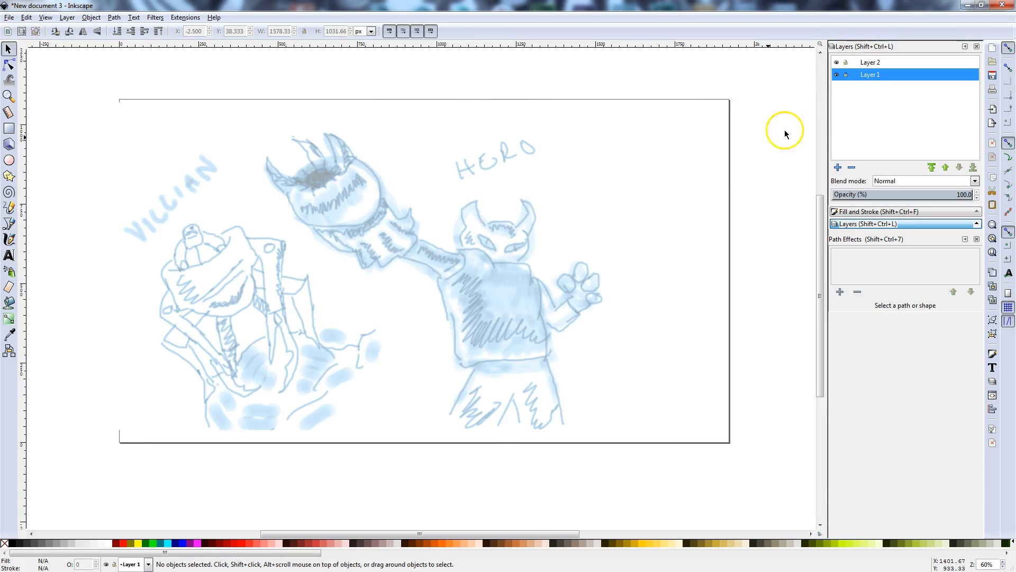
Step: Cut the sketch from Layer 2 and paste it in place on Layer 1, shifting it about 95 px to the right
click(867, 63)
click(475, 253)
key(ctrl)
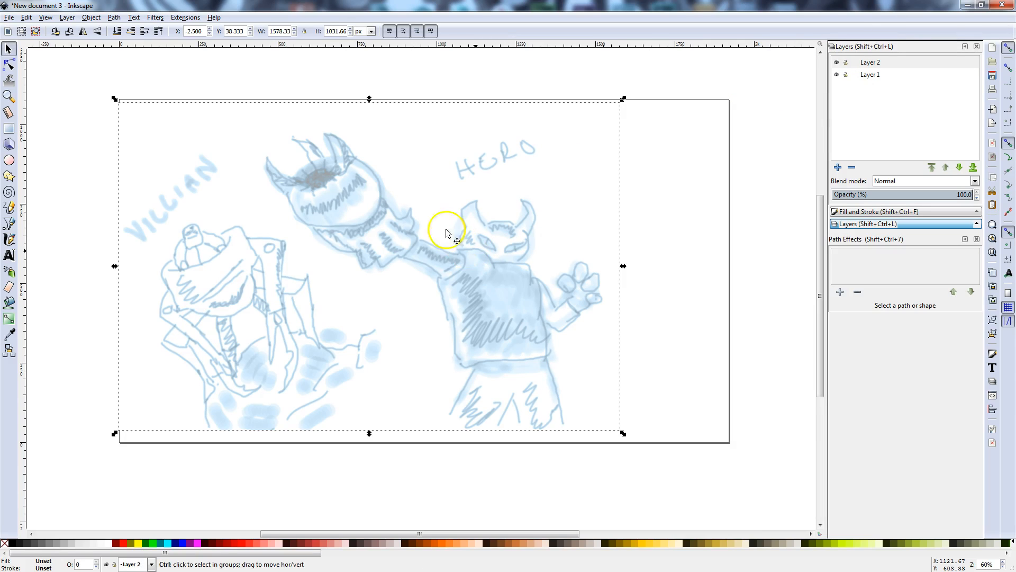
key(ctrl+x)
click(878, 75)
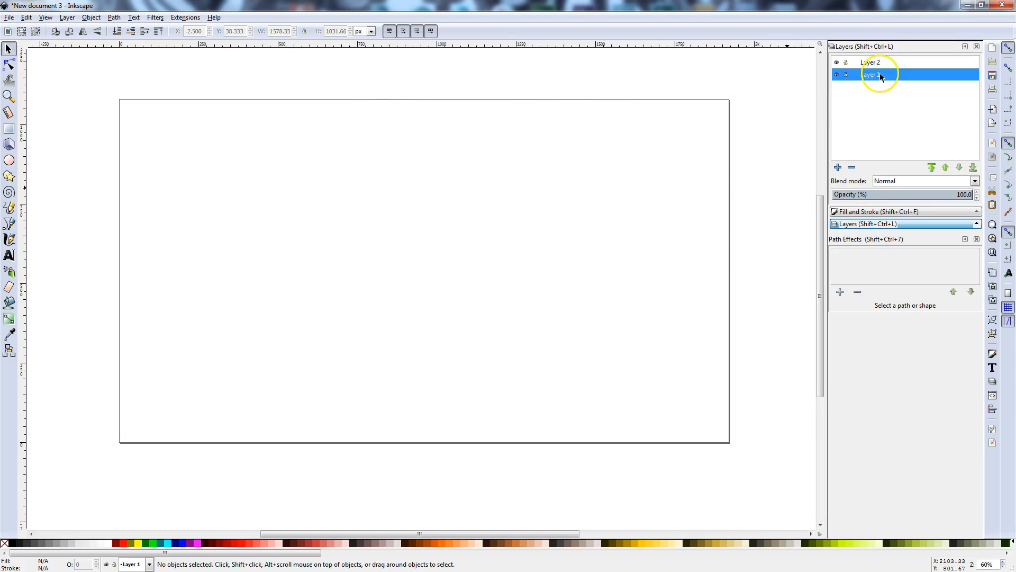
click(26, 17)
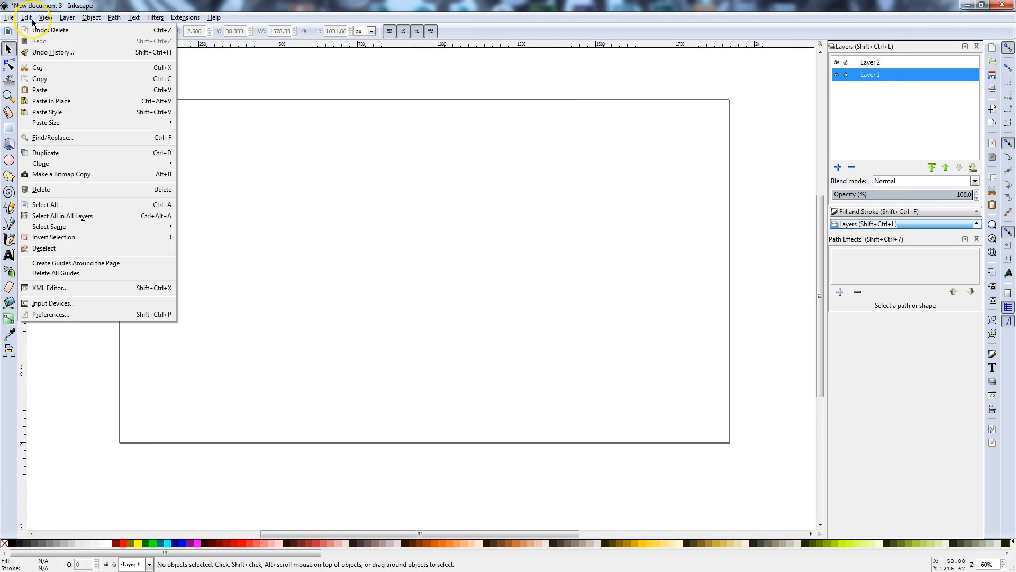
click(63, 100)
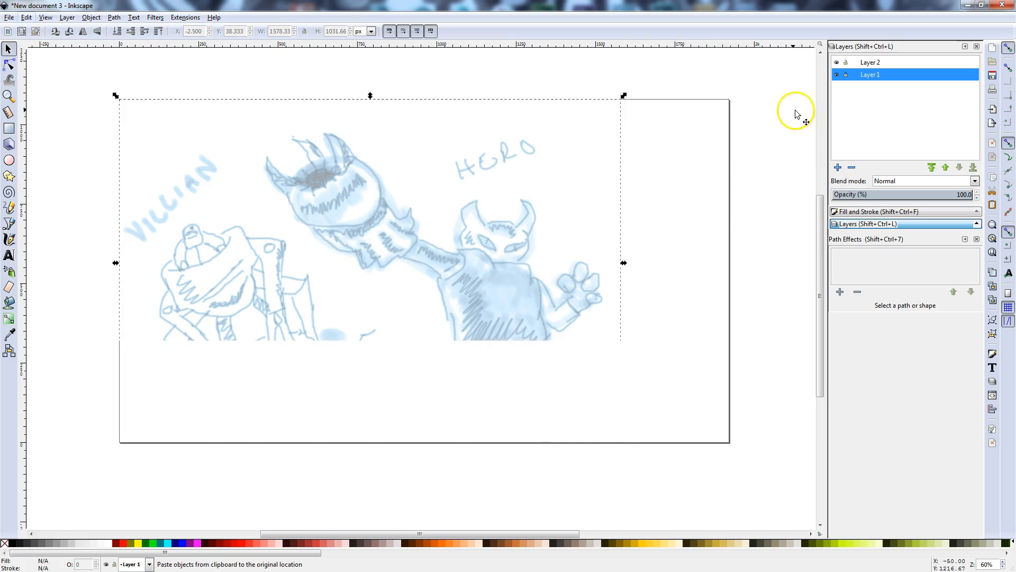
drag(484, 235, 519, 242)
click(707, 181)
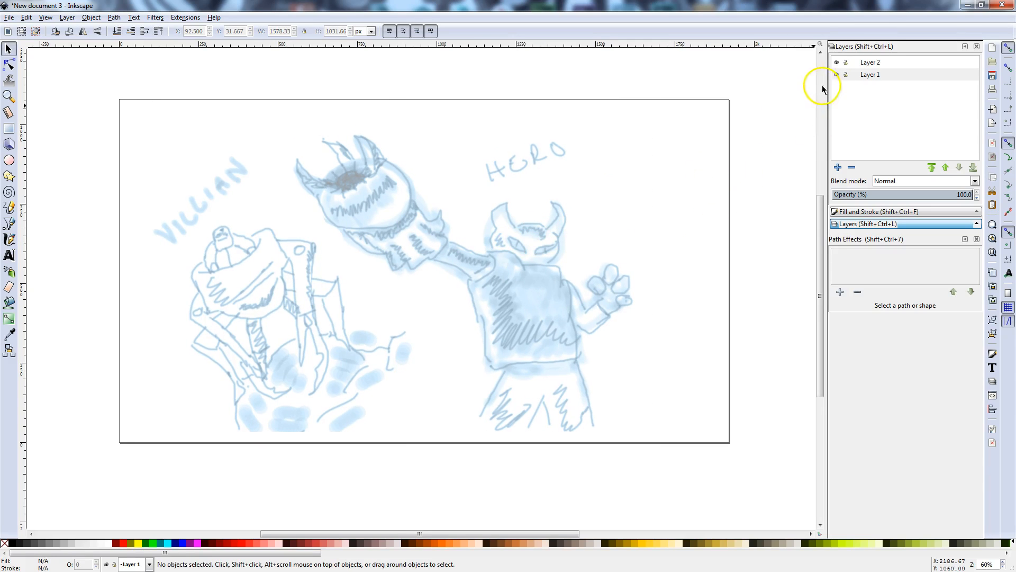
Step: Lock Layer 1 and make Layer 2 the active layer
click(846, 77)
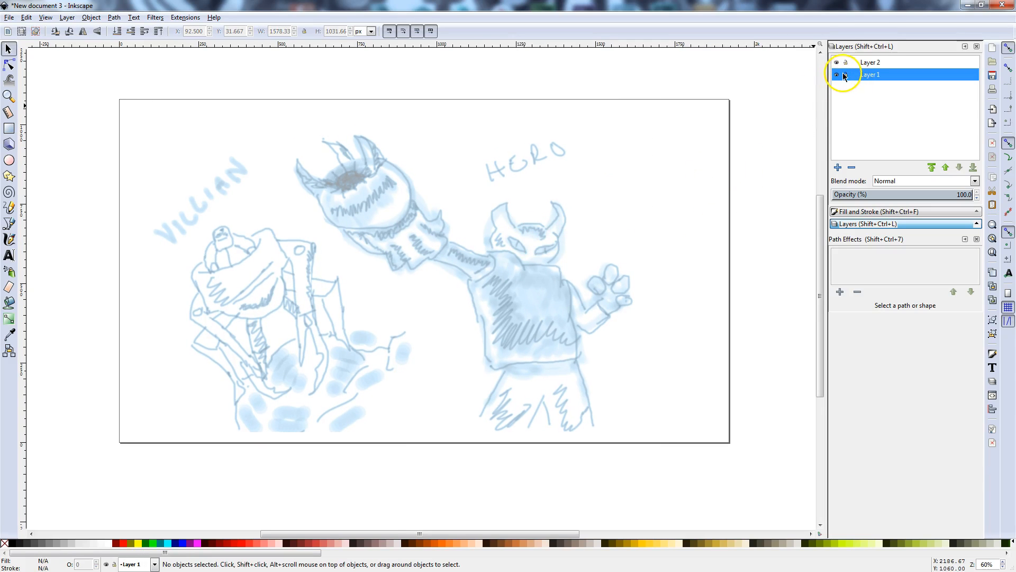
click(846, 77)
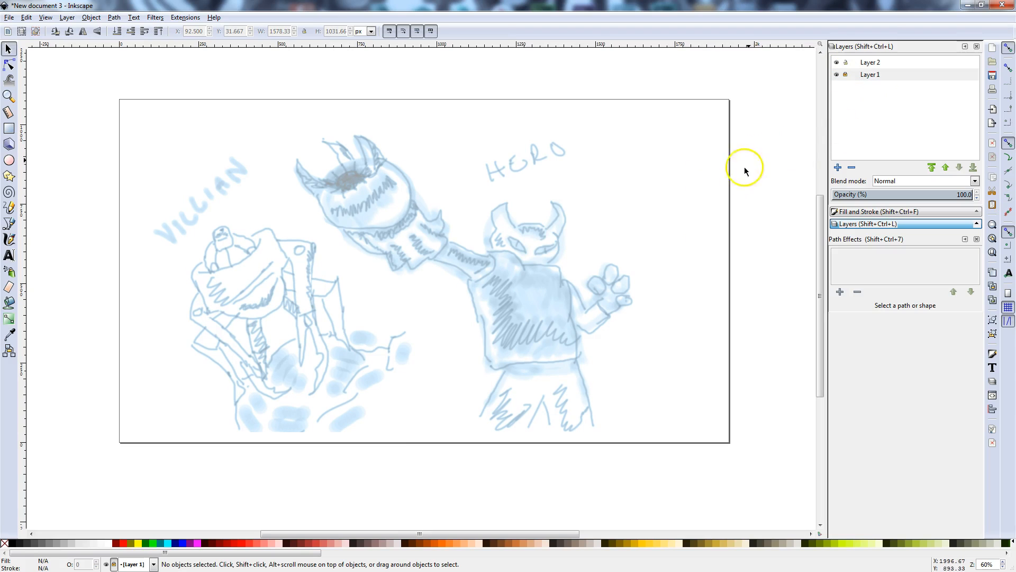
click(867, 64)
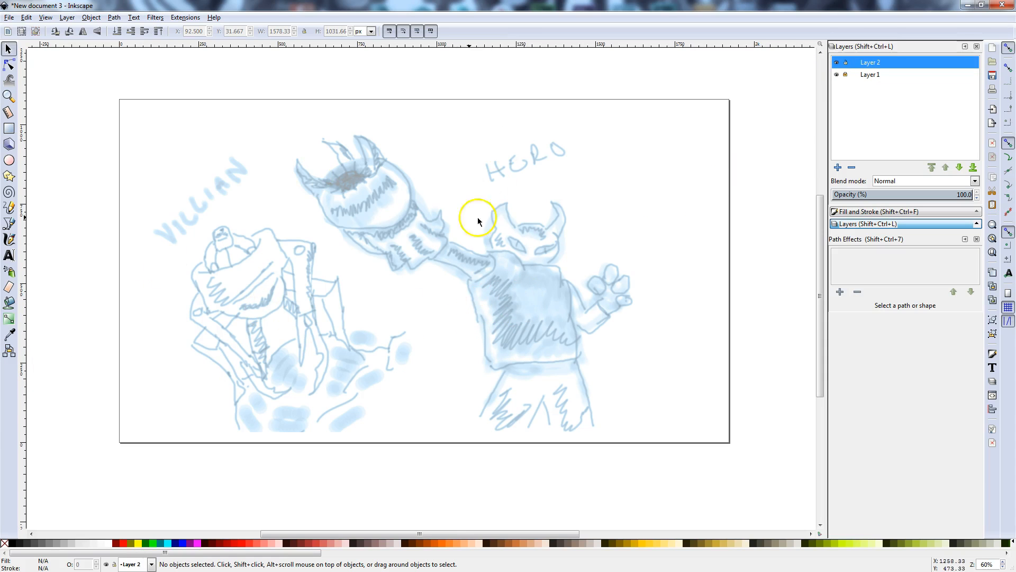
Step: Draw a straight Triangle out pencil line on Layer 2 between the ends of the hero's curved neckline, and open it for node editing
mouse_move(547, 307)
mouse_down()
mouse_move(356, 325)
mouse_move(585, 303)
mouse_move(379, 317)
mouse_move(354, 288)
mouse_up()
scroll(354, 284, up, 2)
scroll(354, 285, down, 2)
scroll(356, 289, up, 2)
scroll(357, 291, up, 2)
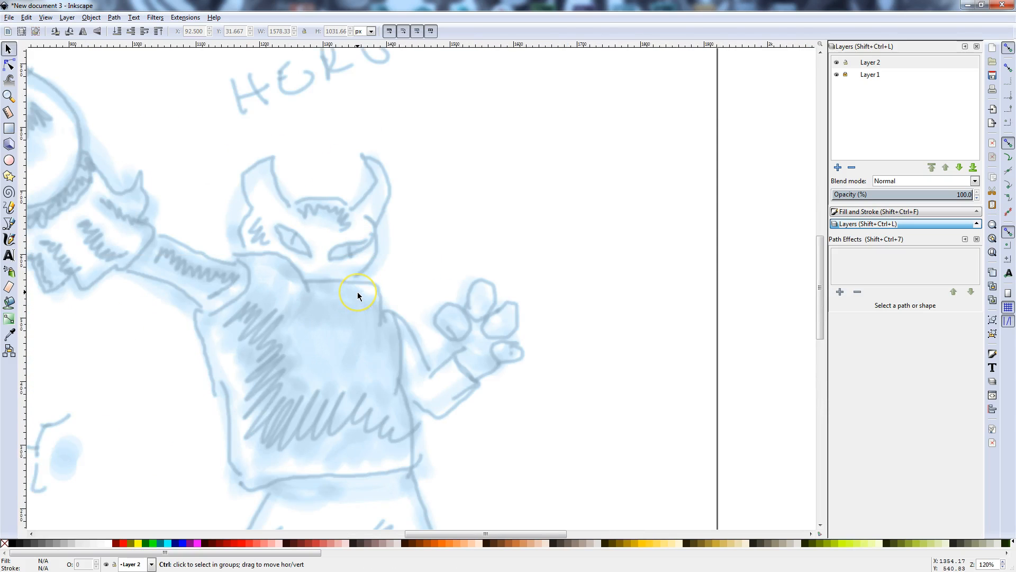
scroll(315, 310, up, 1)
scroll(316, 310, down, 1)
scroll(315, 311, up, 2)
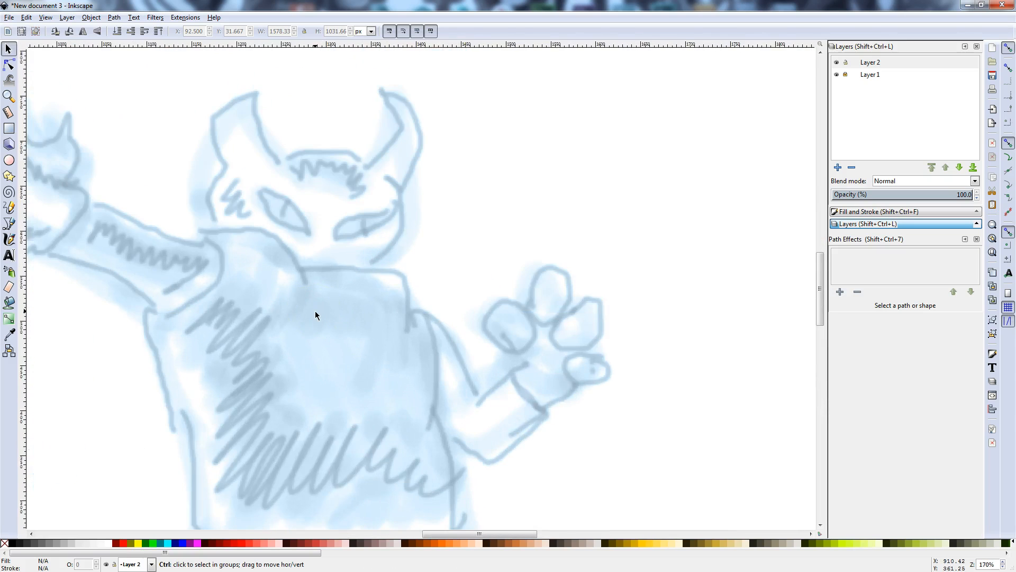
drag(266, 290, 399, 345)
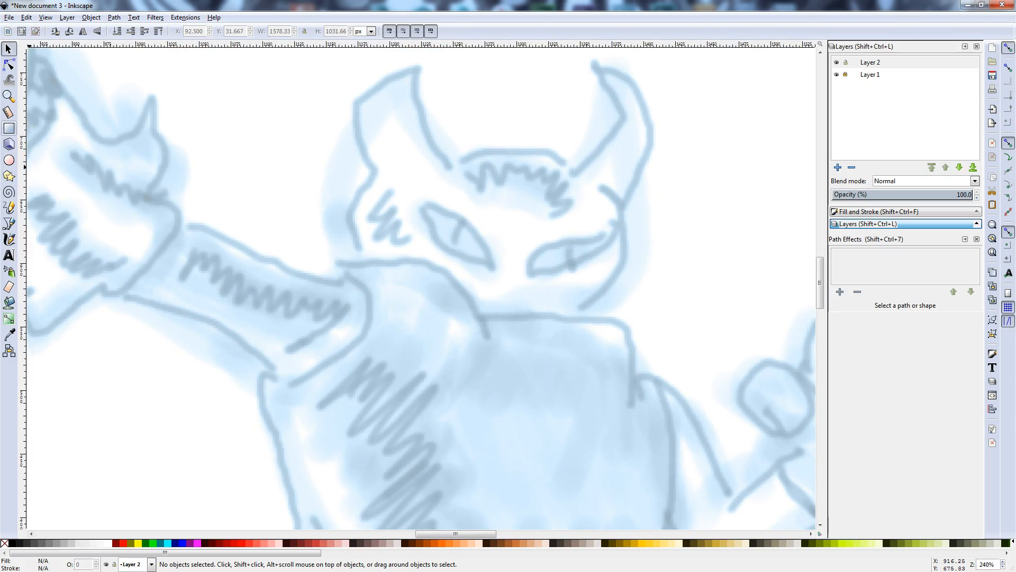
click(11, 207)
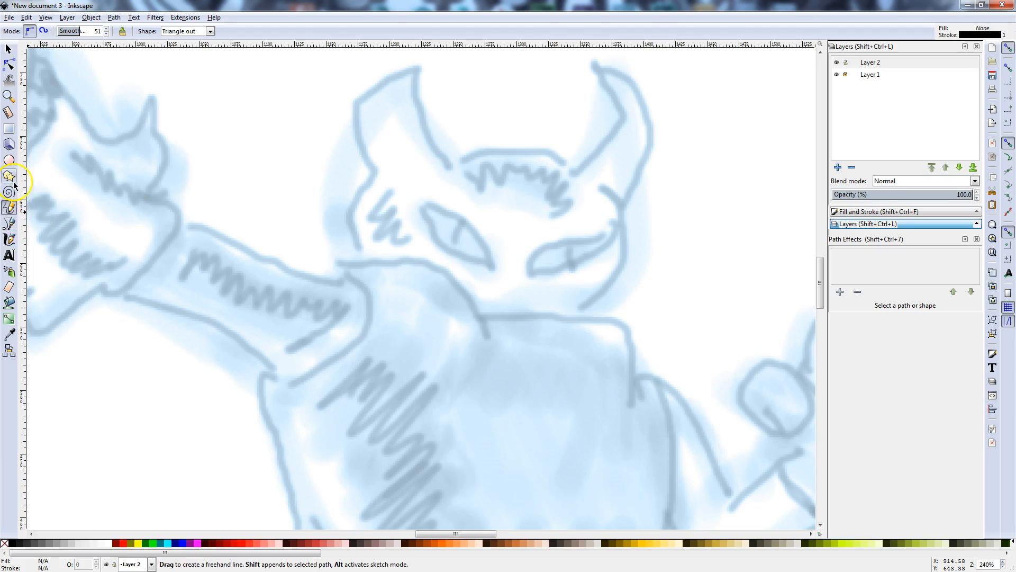
click(339, 261)
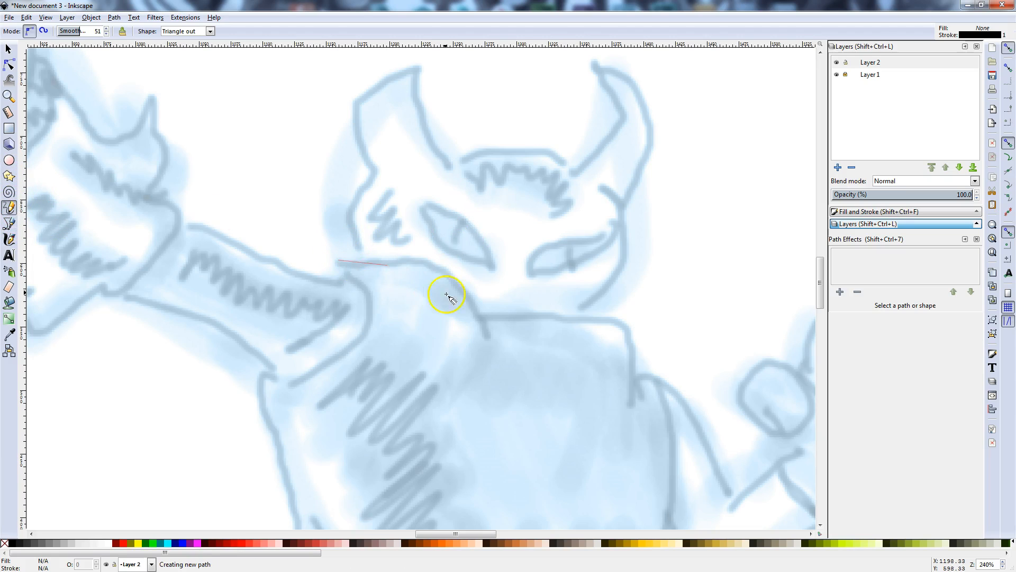
click(487, 333)
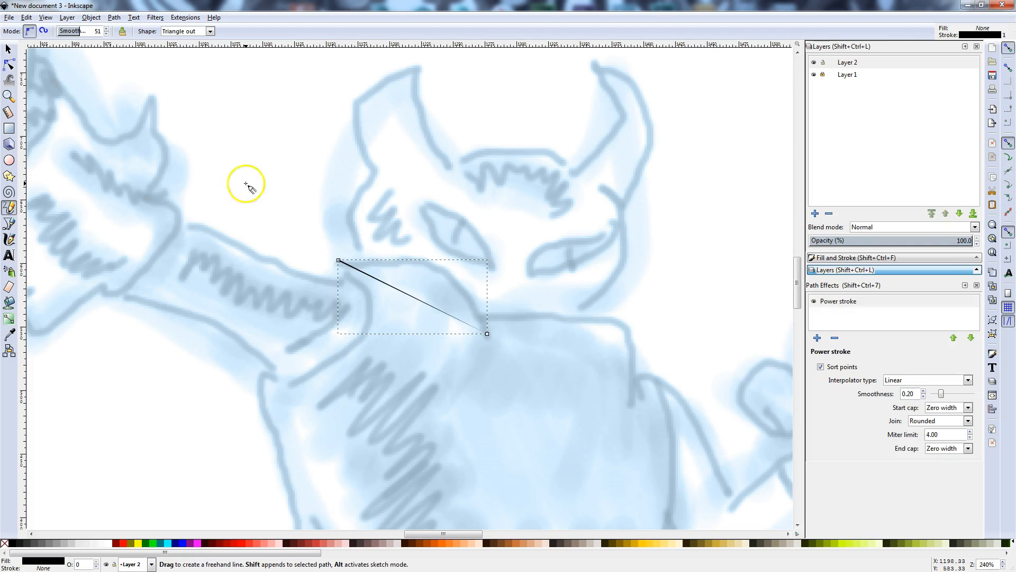
click(10, 66)
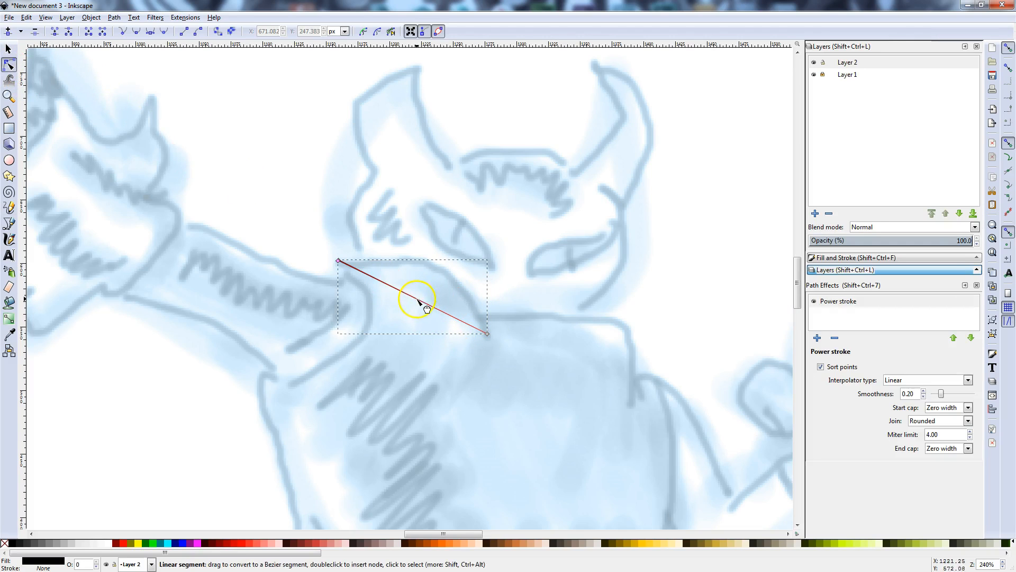
Step: Bend the straight neckline line into a tapering arch with a thick left end, and nudge it slightly down over the sketch
drag(415, 295, 446, 275)
drag(338, 263, 340, 268)
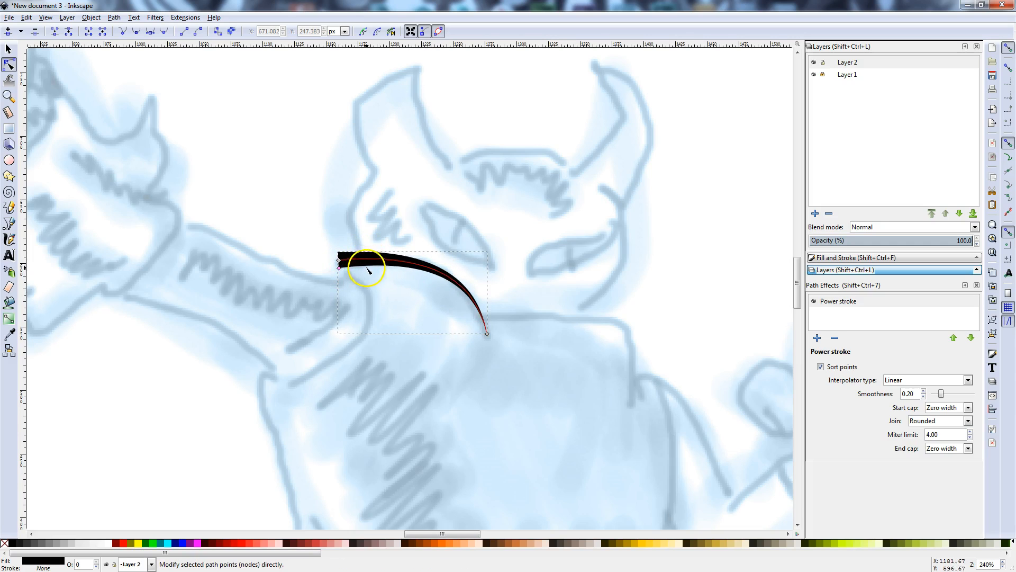
mouse_move(373, 259)
mouse_down()
mouse_move(388, 262)
mouse_move(347, 263)
mouse_up()
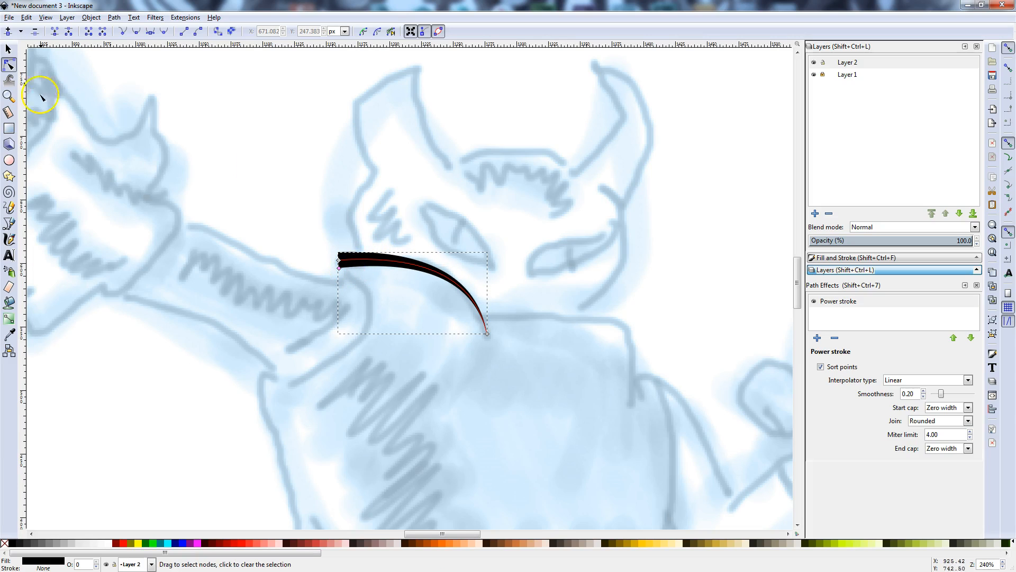
click(11, 52)
drag(421, 270, 423, 275)
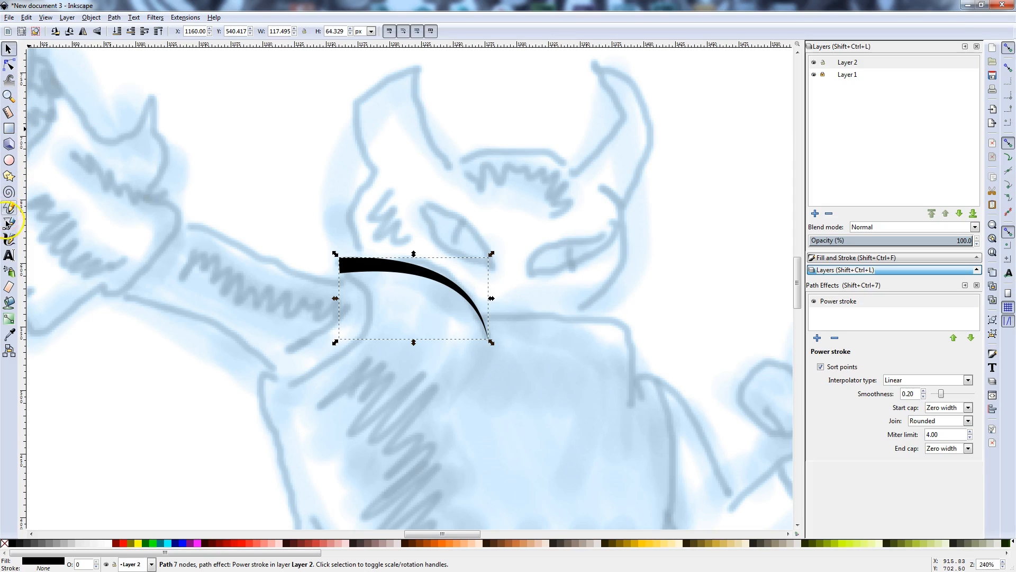
Step: Draw a four-node line with the Bezier tool from the neckline's thin end across the shoulder and down its outer edge
click(7, 227)
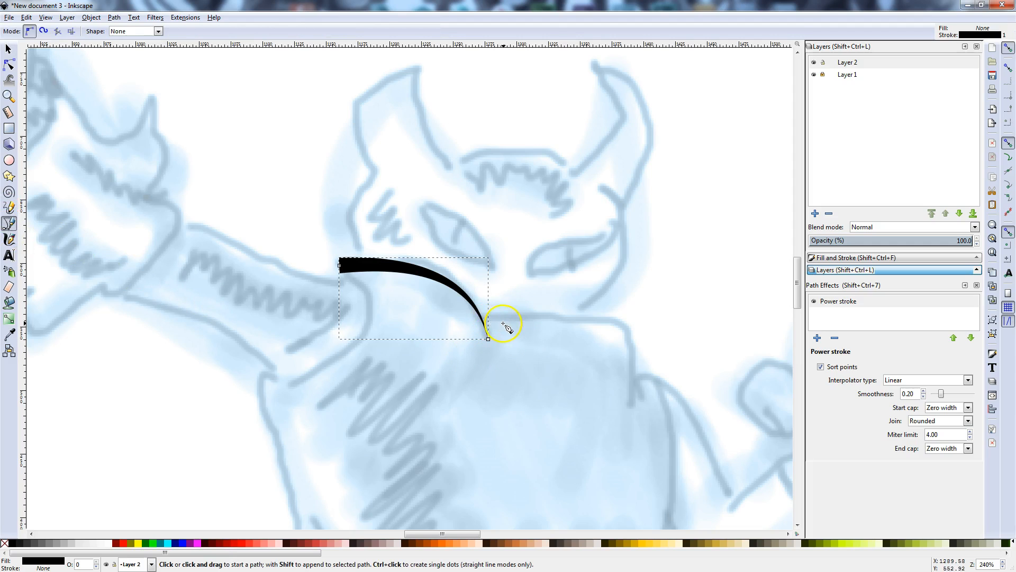
click(474, 316)
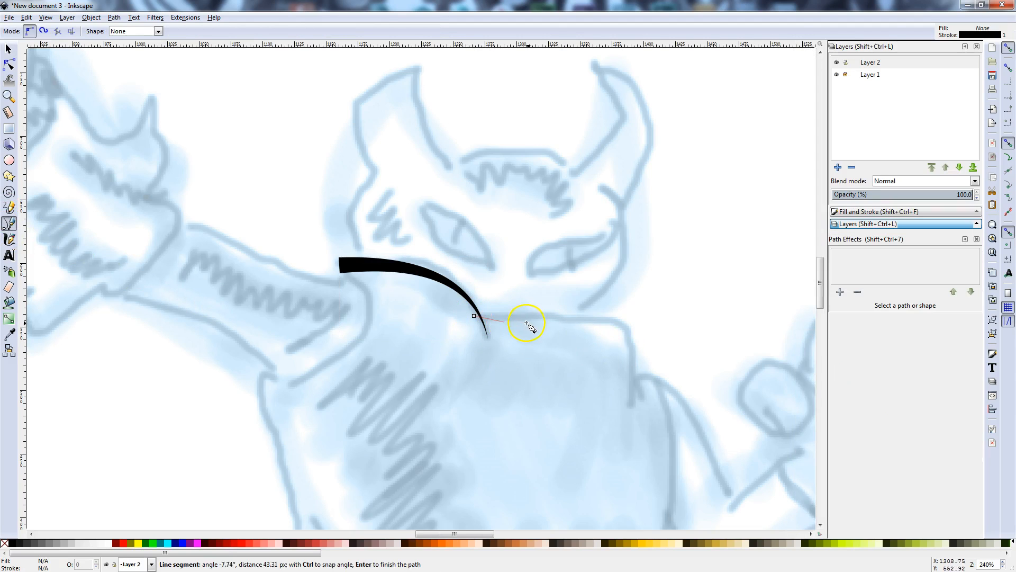
click(604, 319)
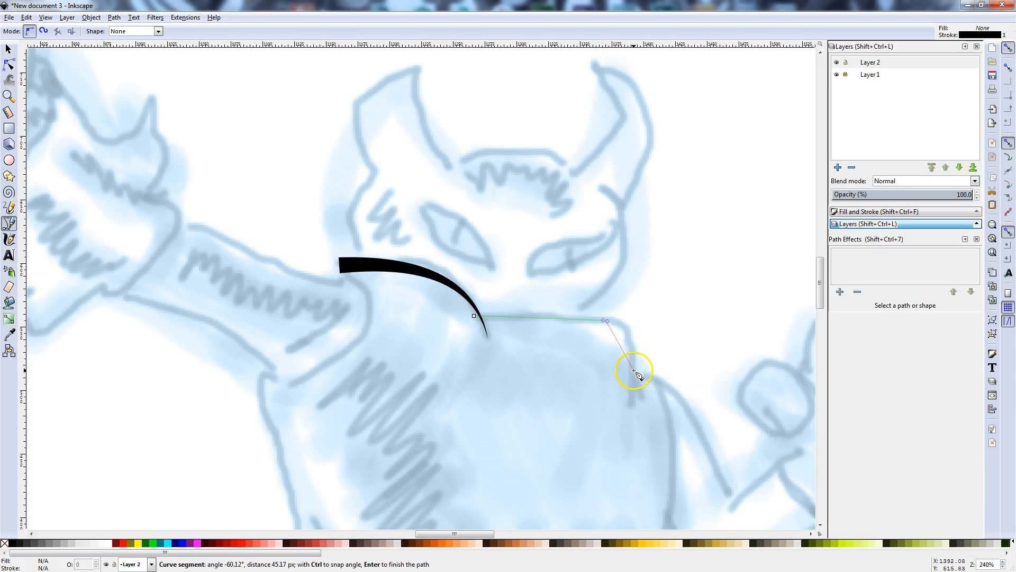
click(633, 345)
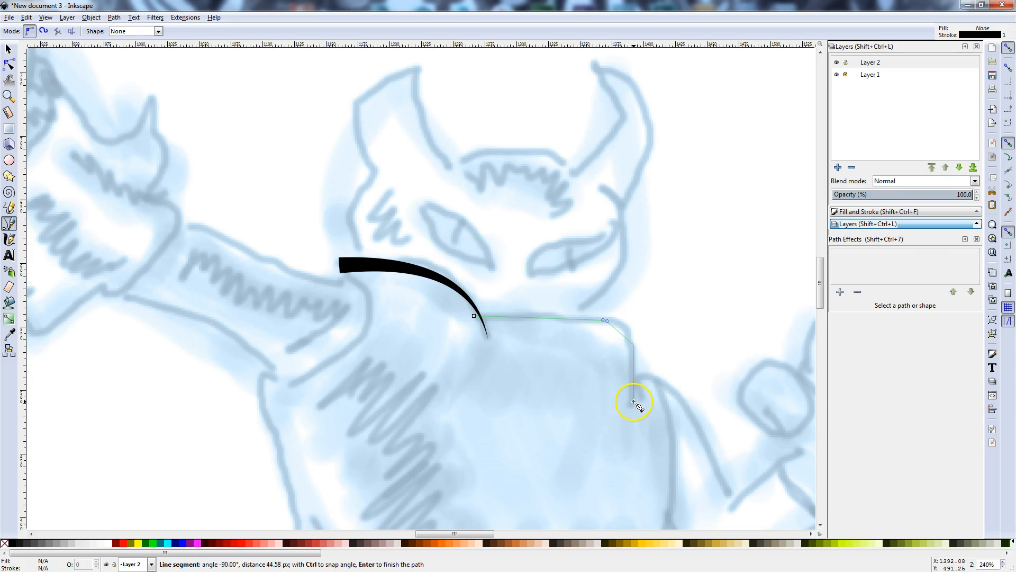
double_click(634, 401)
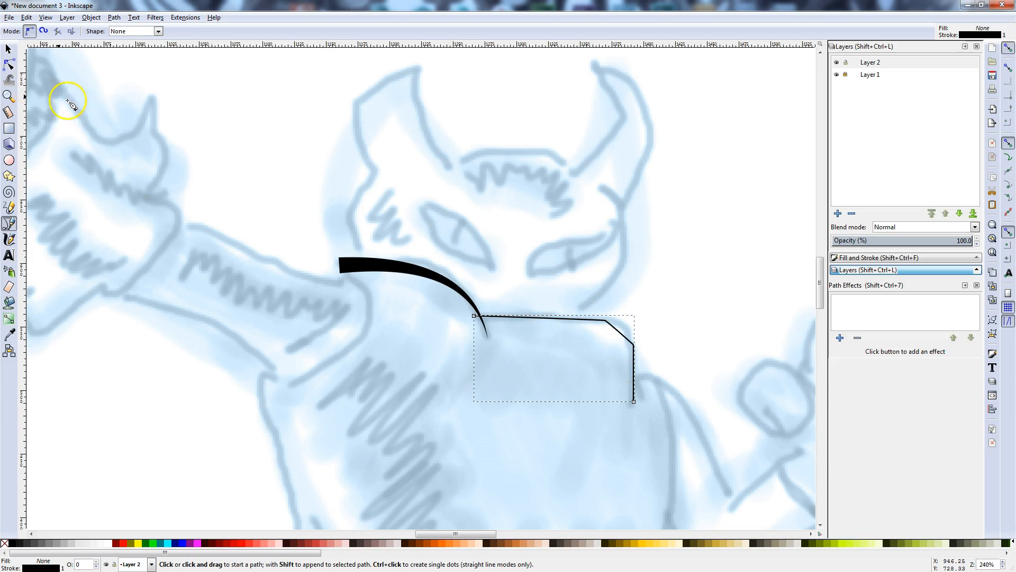
Step: Set the new shoulder line's stroke width to 20 px
click(5, 66)
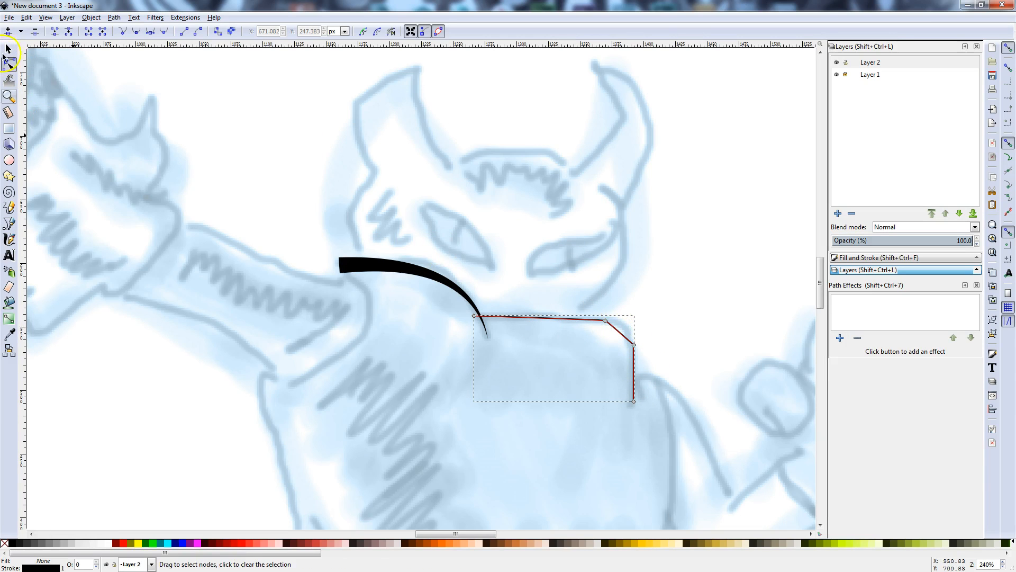
click(8, 49)
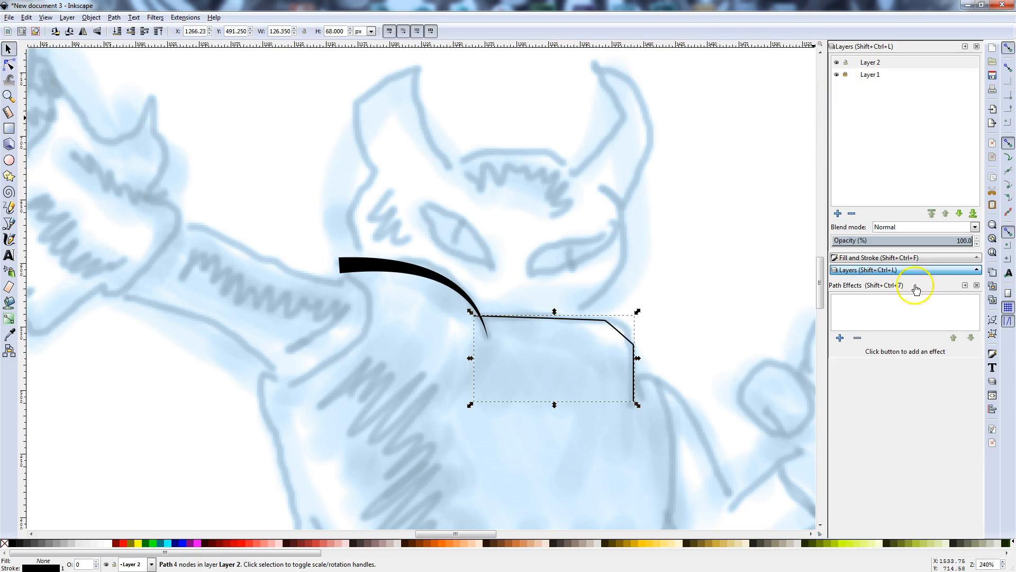
click(875, 260)
double_click(903, 79)
text(2)
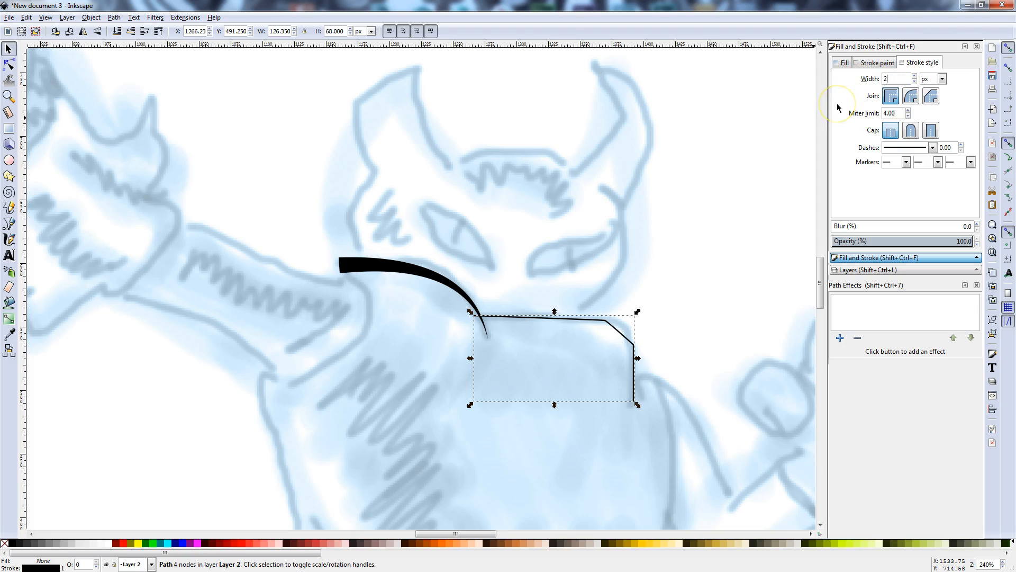
text(0)
key(Return)
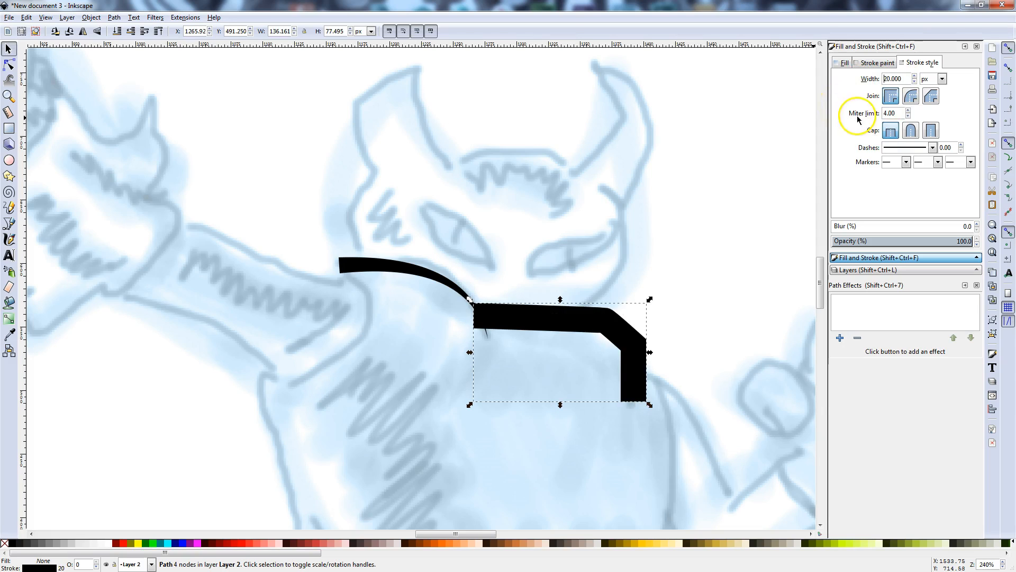
Step: Reduce the shoulder line's stroke width to 12 px
click(907, 77)
drag(907, 76, 862, 76)
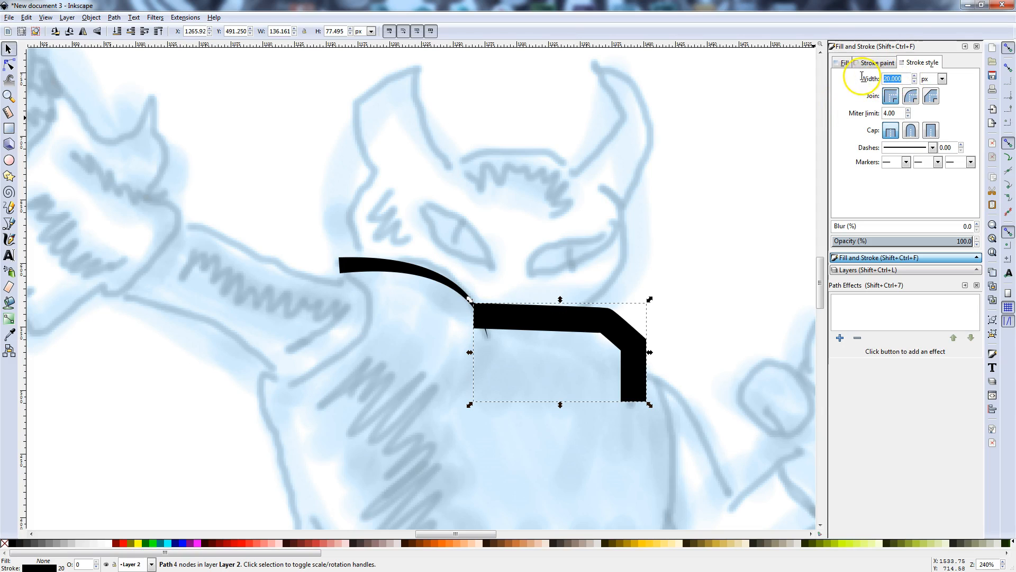
text(12)
key(Return)
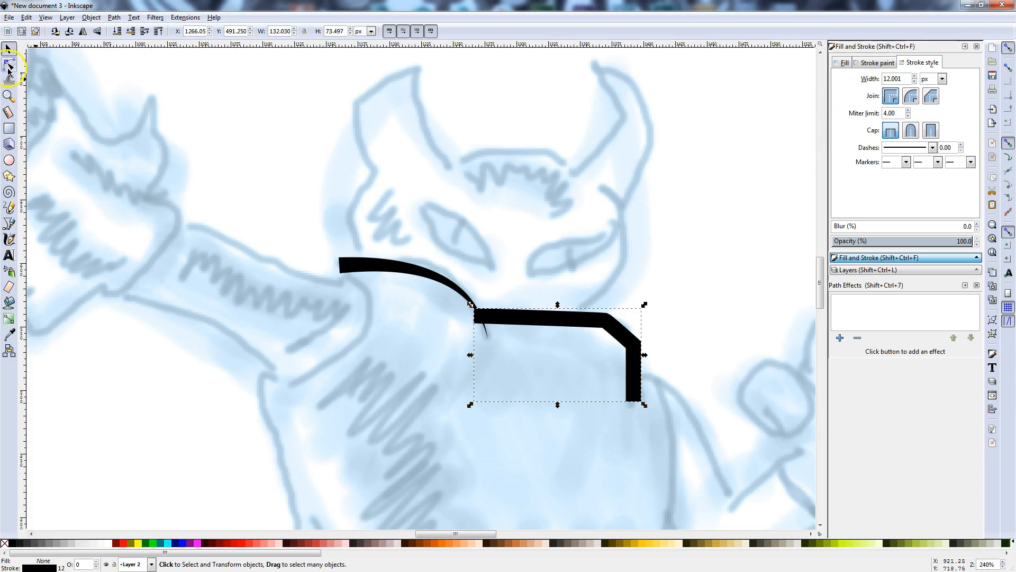
Step: Shift the shoulder line's two middle nodes slightly inward and make both of them smooth
double_click(592, 325)
drag(605, 320, 630, 346)
drag(576, 292, 664, 367)
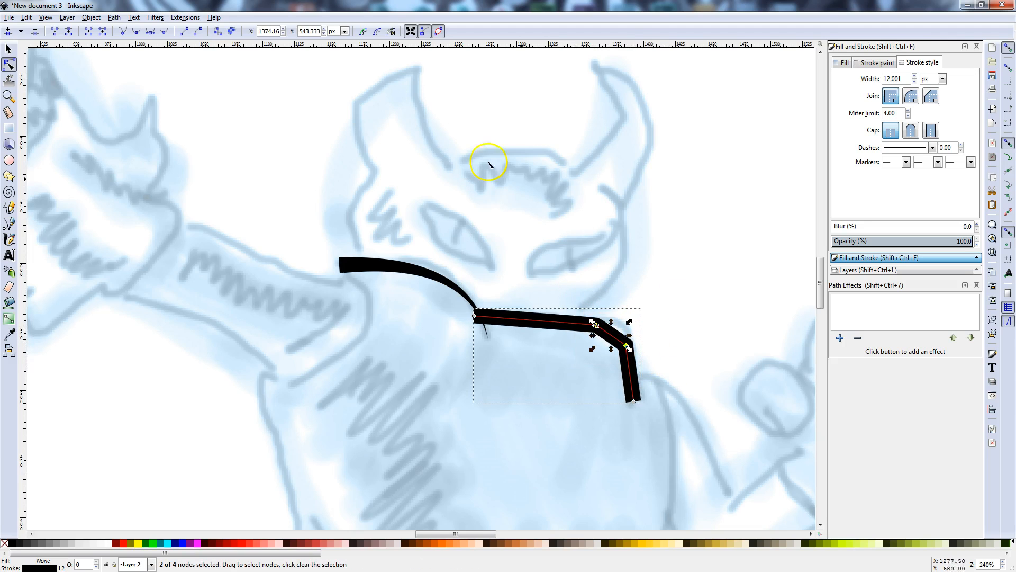
click(167, 33)
Step: Bend the shoulder line's segments outward and delete the middle node nearer the neck
click(590, 355)
drag(570, 321, 567, 314)
drag(632, 361, 606, 331)
click(597, 326)
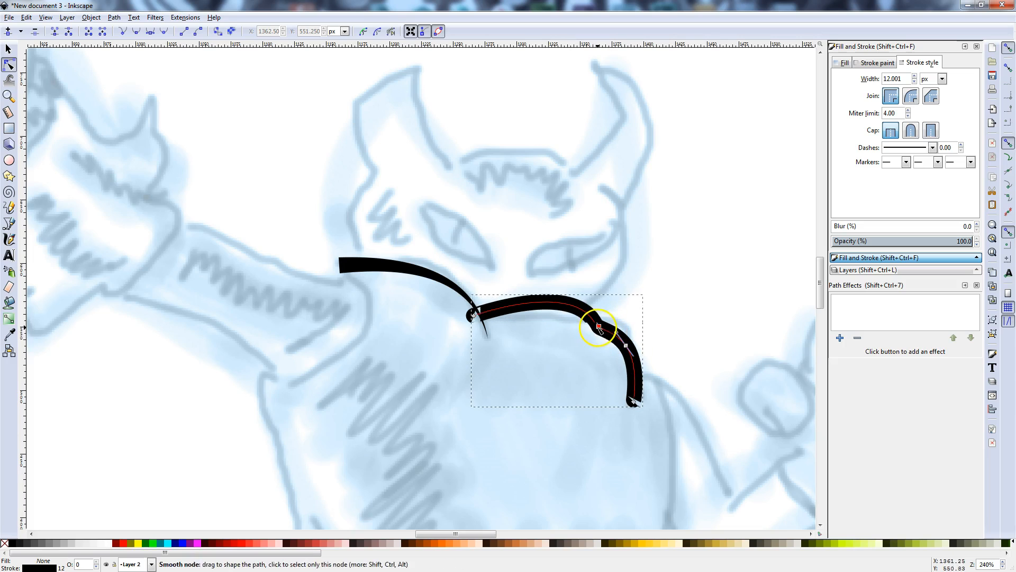
key(Delete)
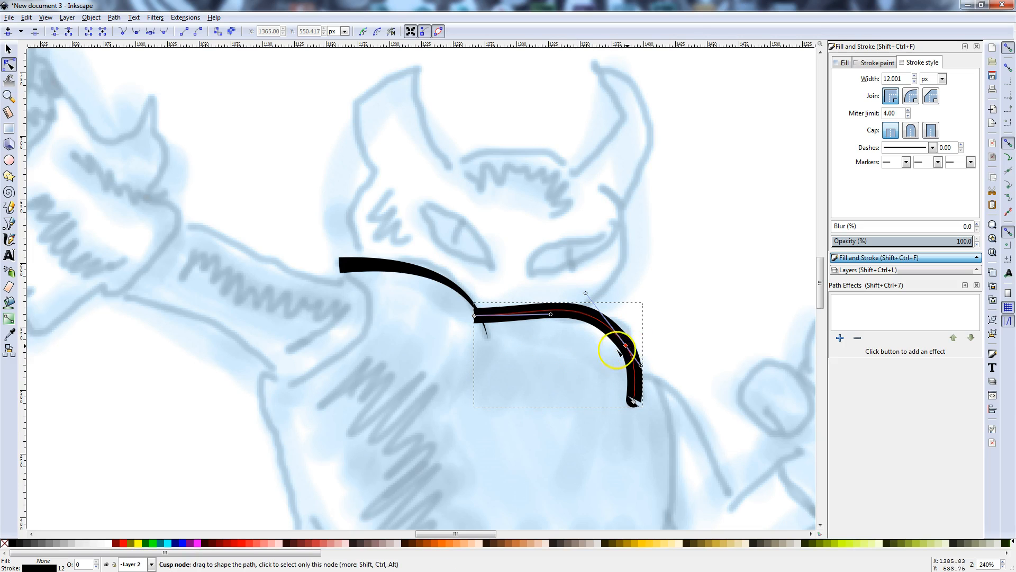
Step: Reduce the shoulder line to one smooth curve between its two end nodes and fit it to the sketched shoulder
drag(619, 340, 614, 346)
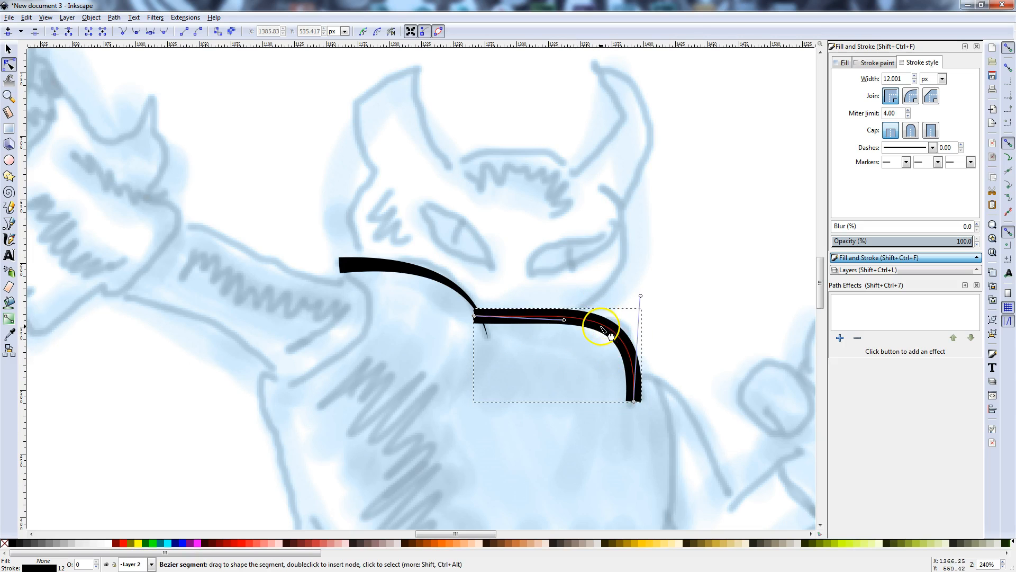
drag(641, 295, 609, 324)
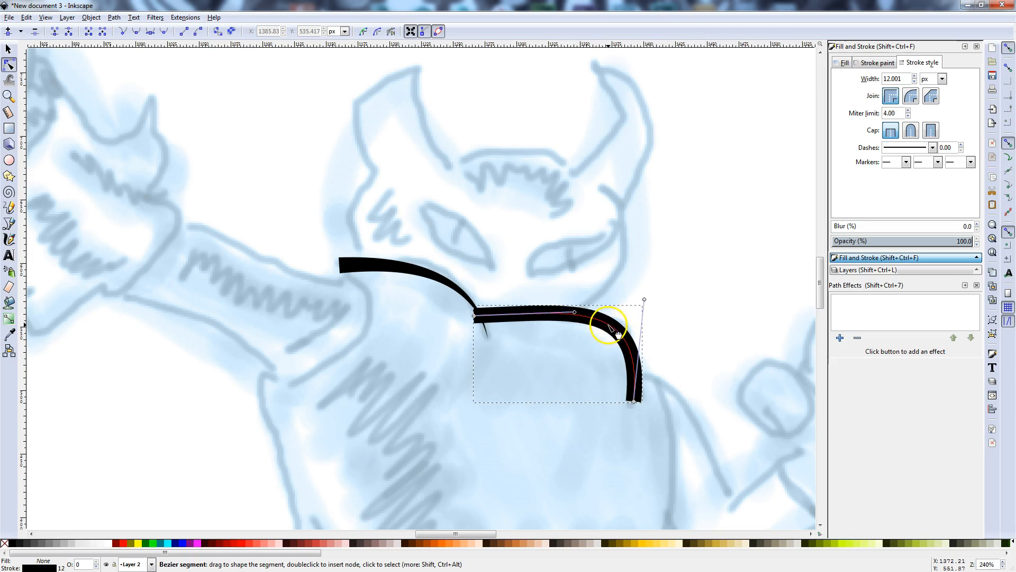
mouse_move(474, 317)
mouse_down()
mouse_move(482, 323)
mouse_move(475, 316)
mouse_up()
shift+click(635, 402)
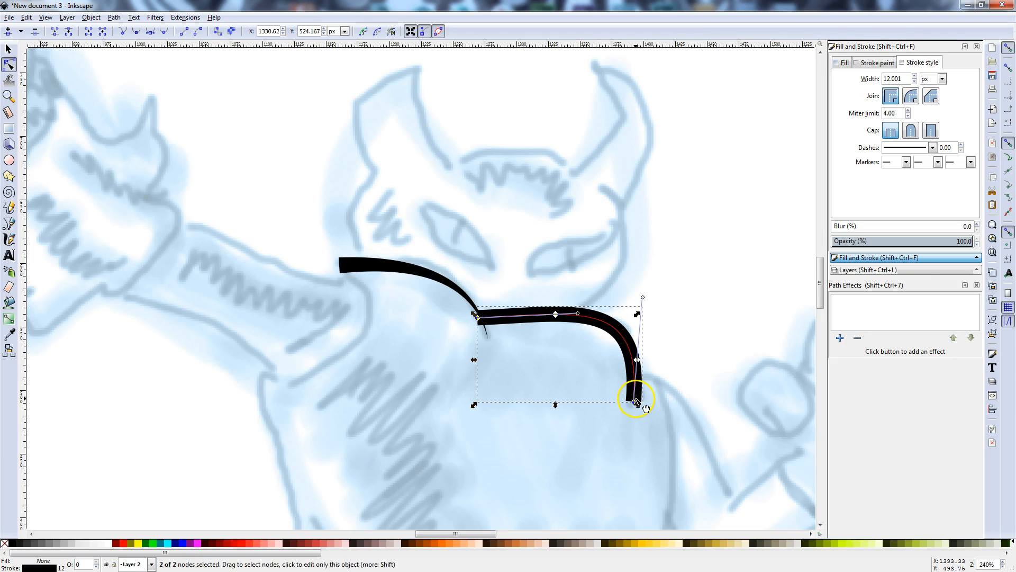
click(635, 402)
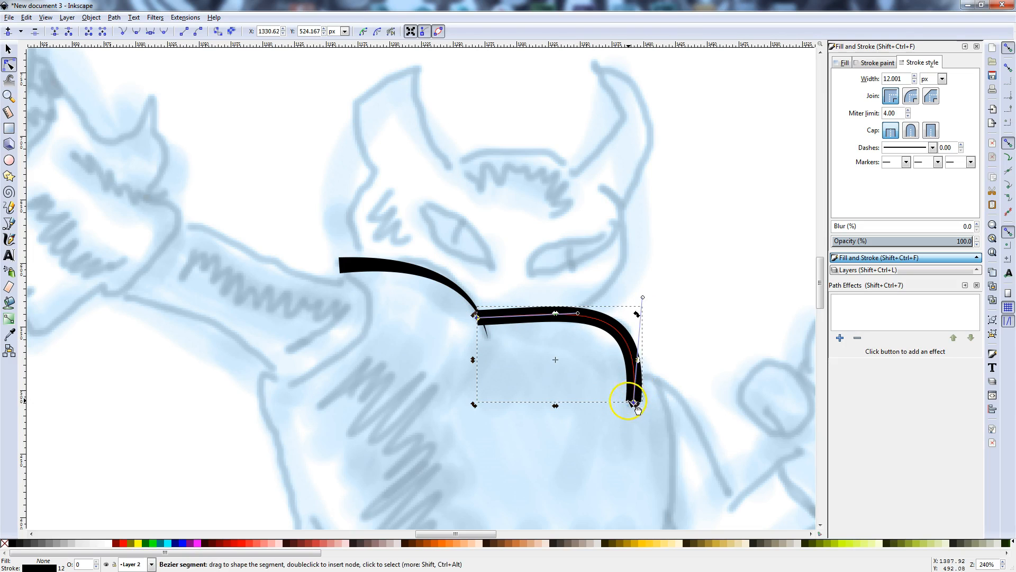
click(570, 359)
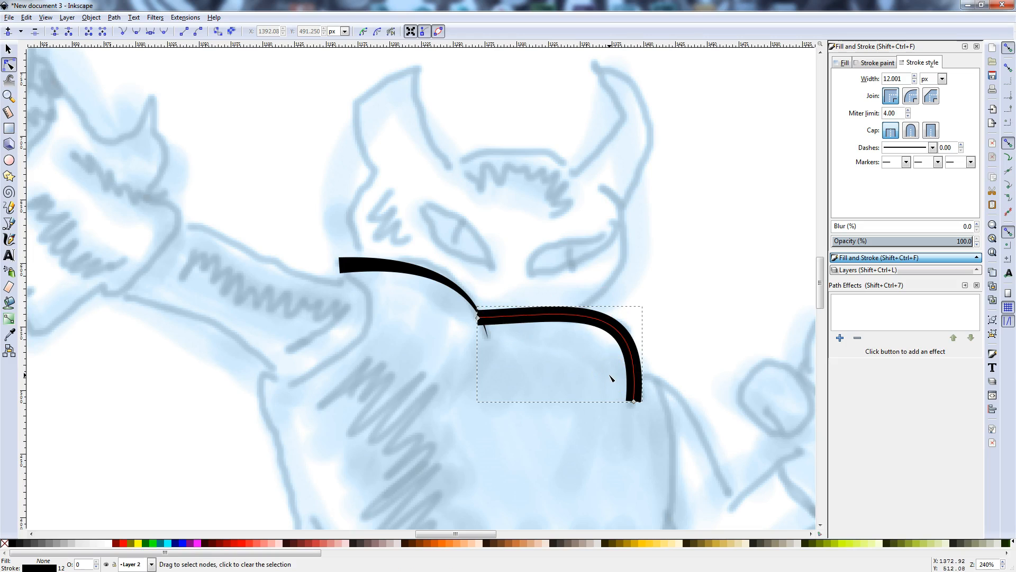
Step: Convert the shoulder line's stroke to a path and reshape its outline nodes so it thins toward the neck
key(ctrl+alt+c)
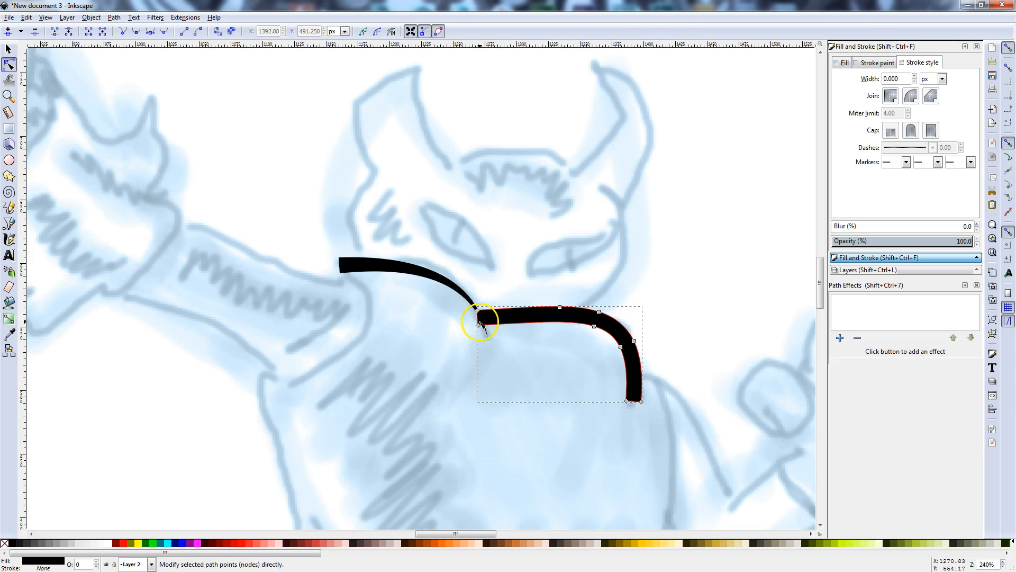
drag(478, 311, 550, 321)
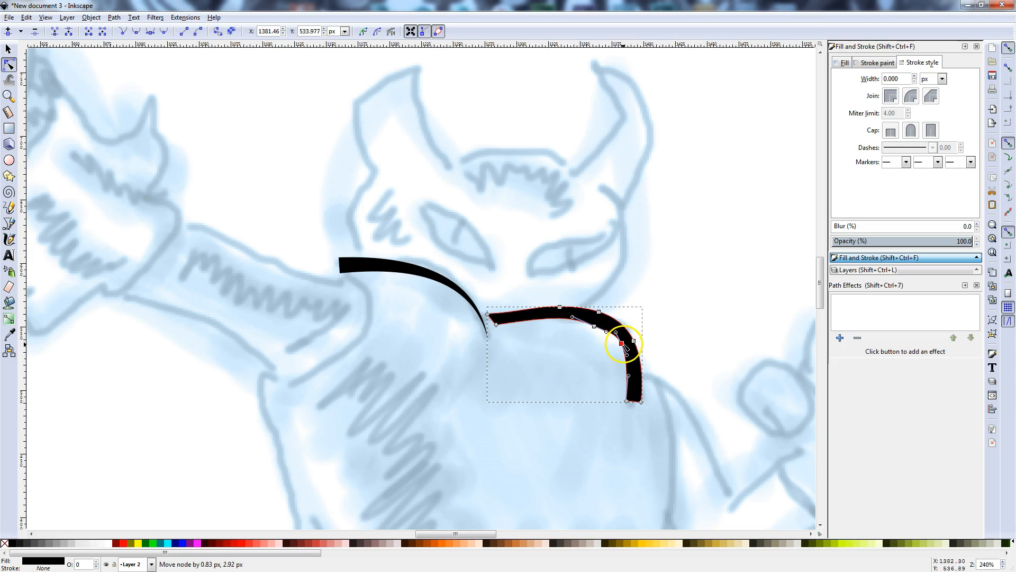
drag(594, 327, 594, 319)
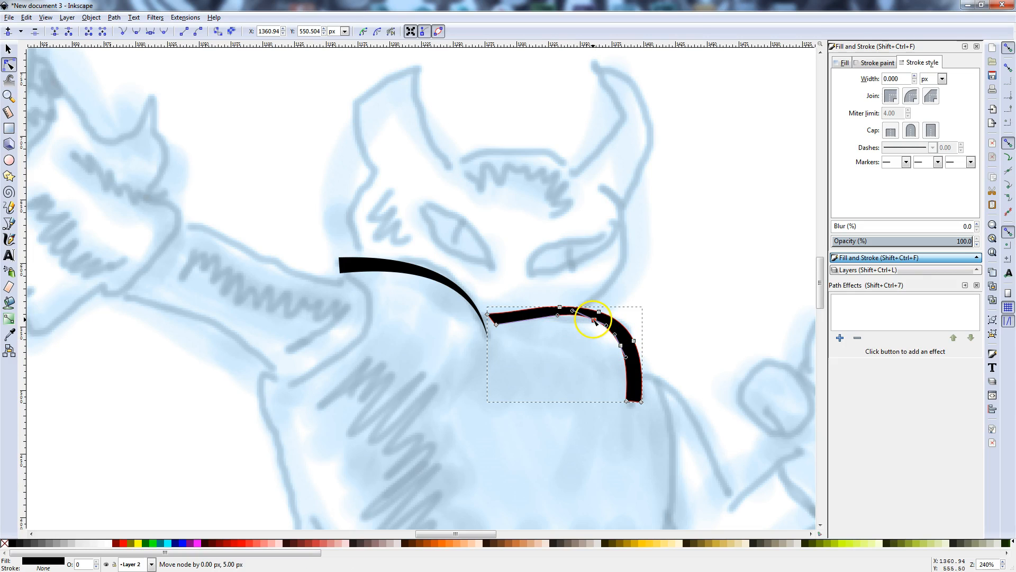
click(568, 322)
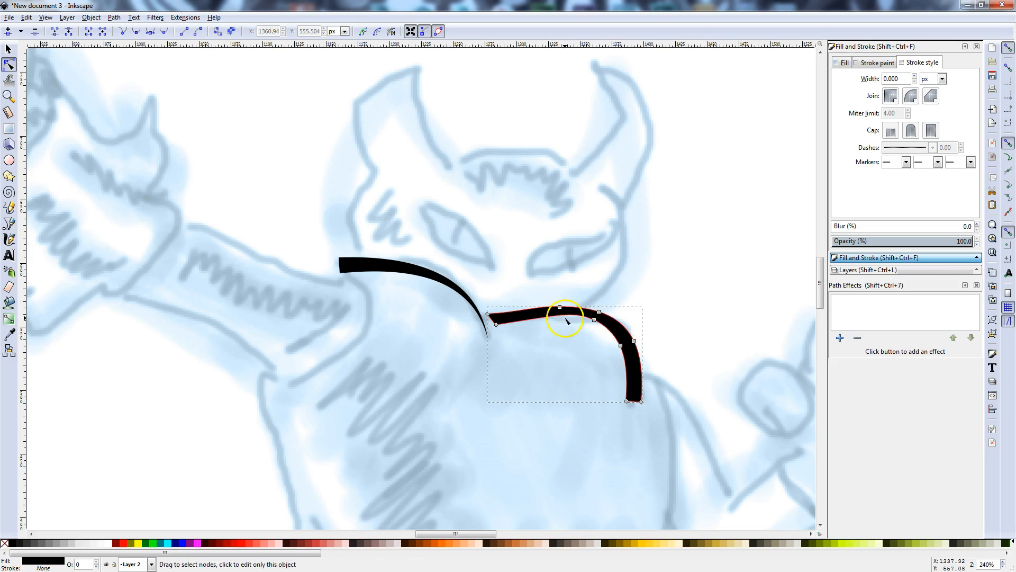
click(641, 401)
click(627, 402)
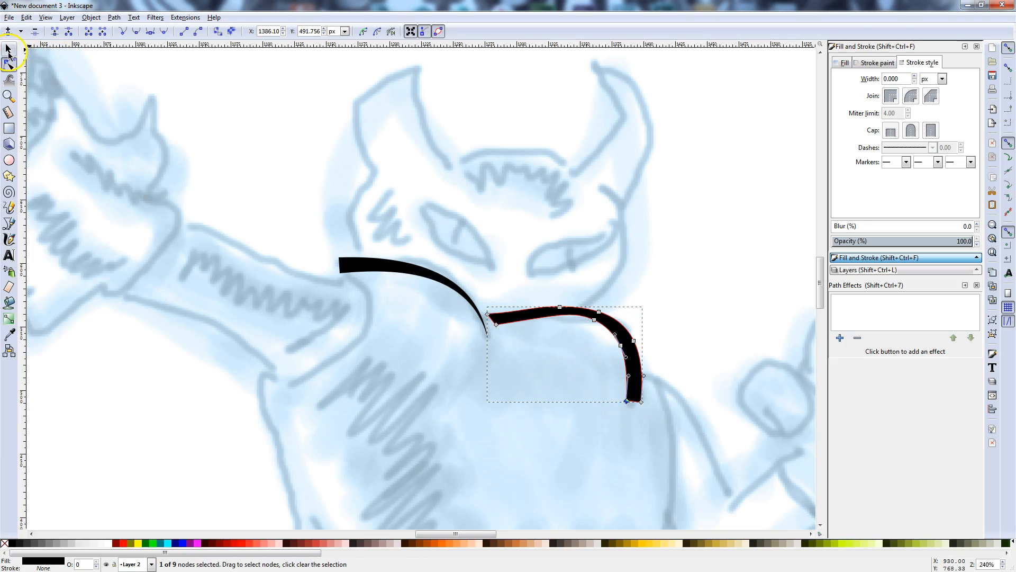
Step: Squash the shoulder shape to about 56 px high and move it slightly down onto the sketch
click(8, 51)
click(647, 459)
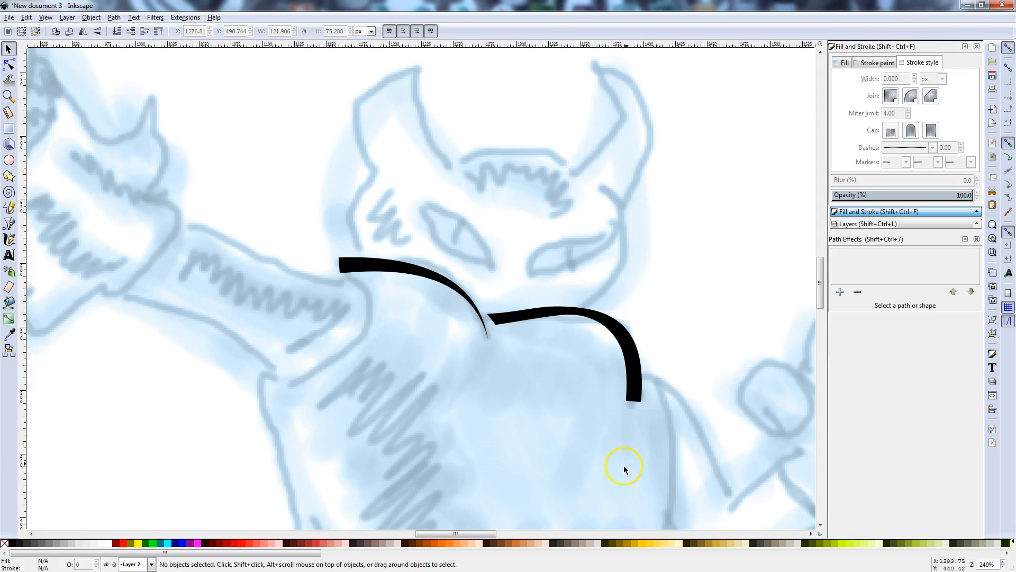
click(618, 340)
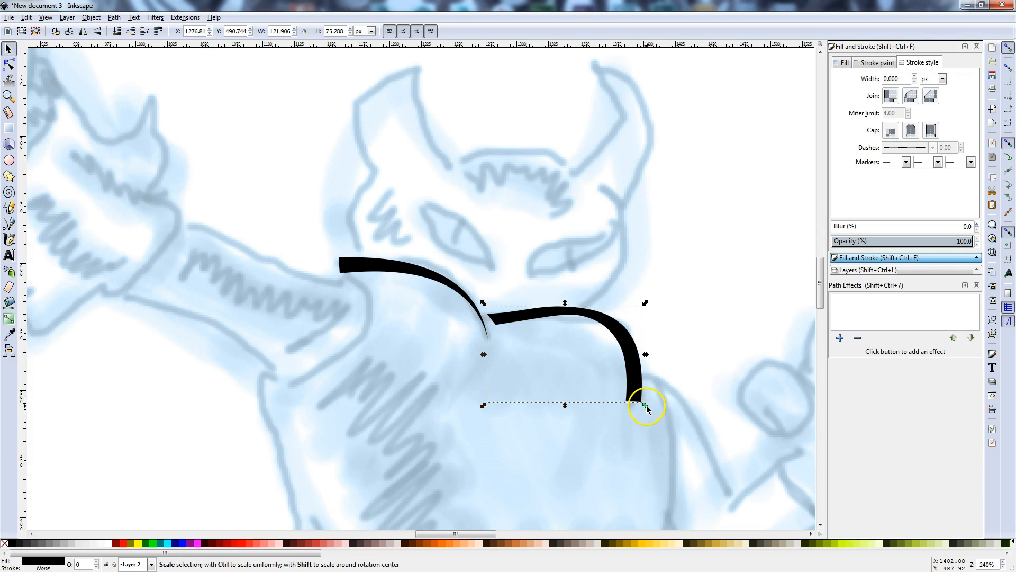
drag(564, 405, 565, 381)
drag(621, 334, 621, 343)
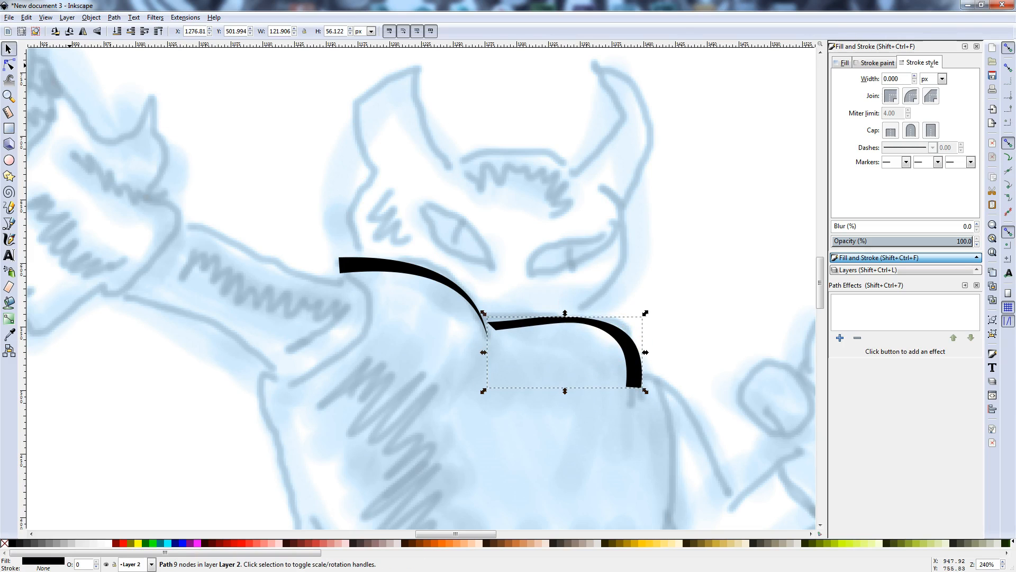
click(379, 375)
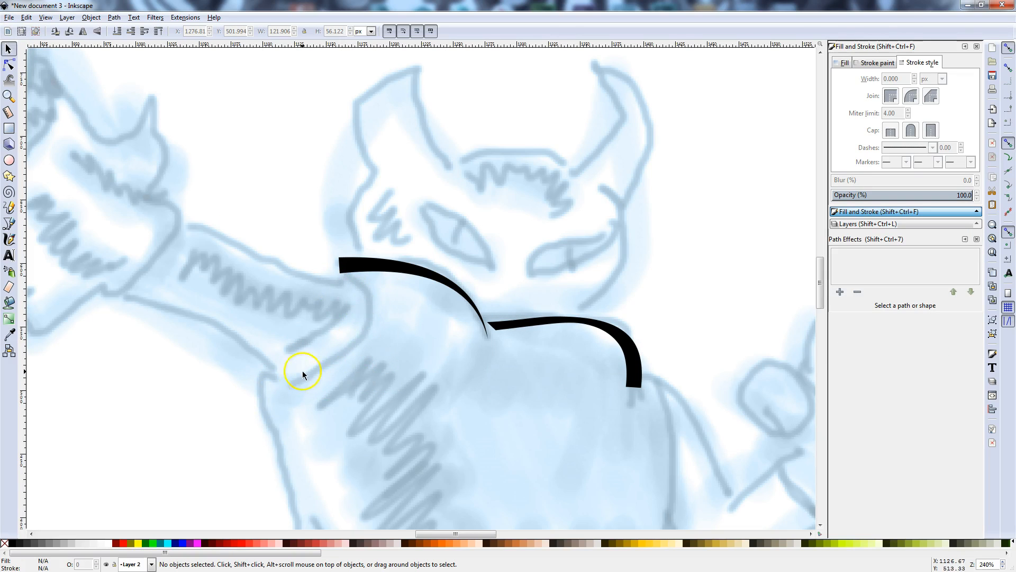
Step: Draw a three-node Bezier line from the armpit up to the neckline's thick end, and select its middle node for editing
click(13, 221)
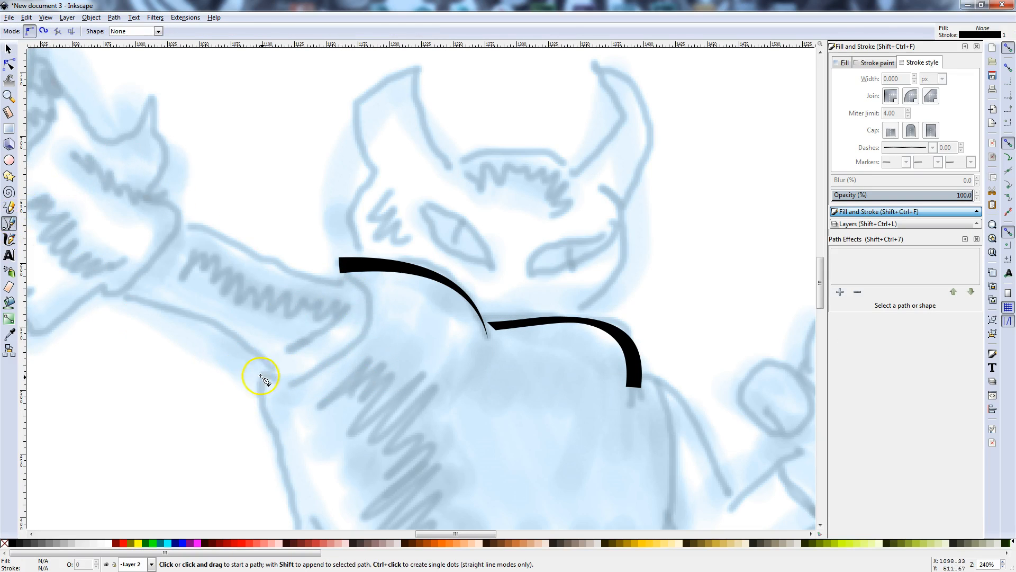
click(287, 389)
drag(360, 344, 362, 335)
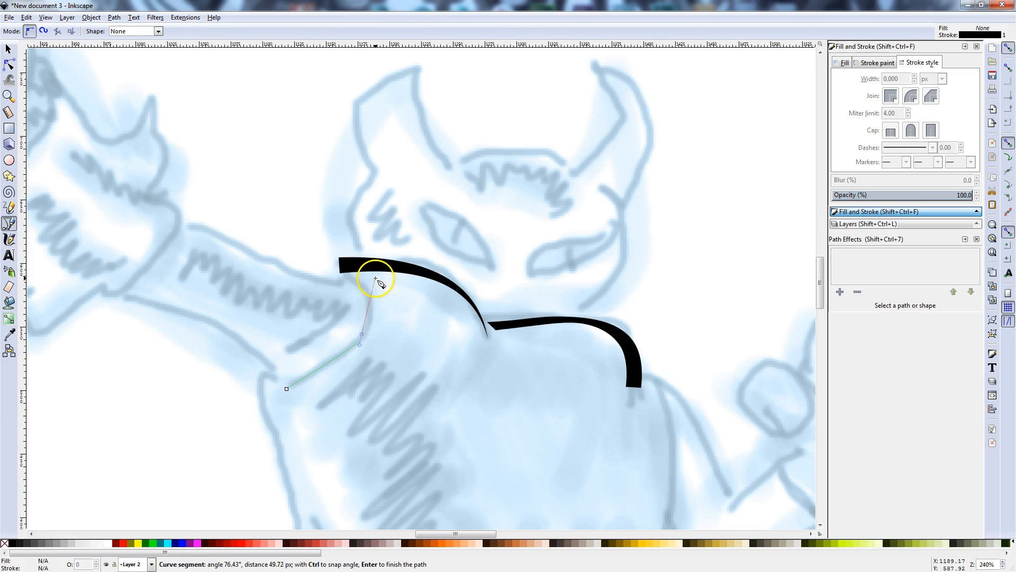
double_click(350, 279)
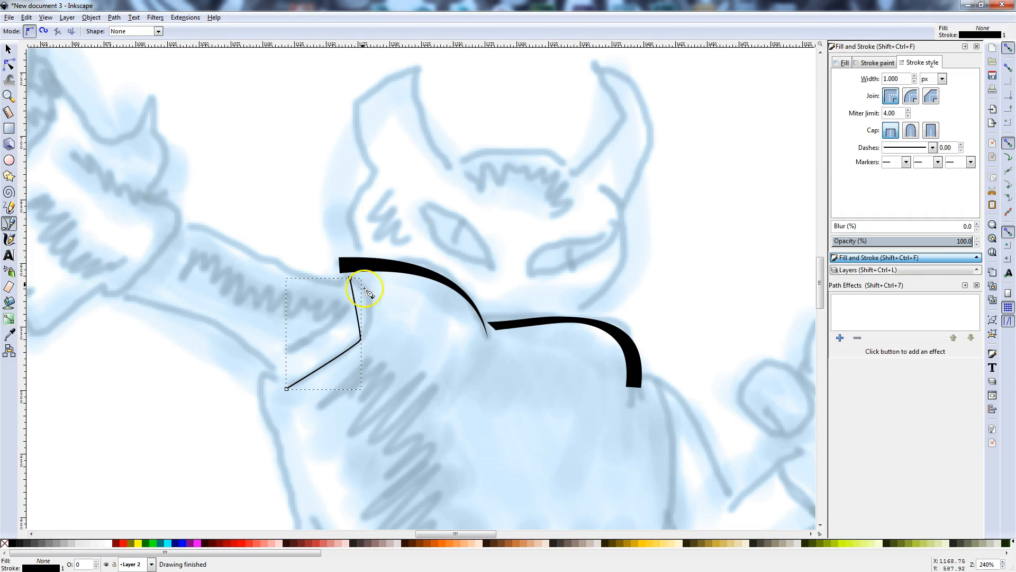
click(10, 65)
click(360, 338)
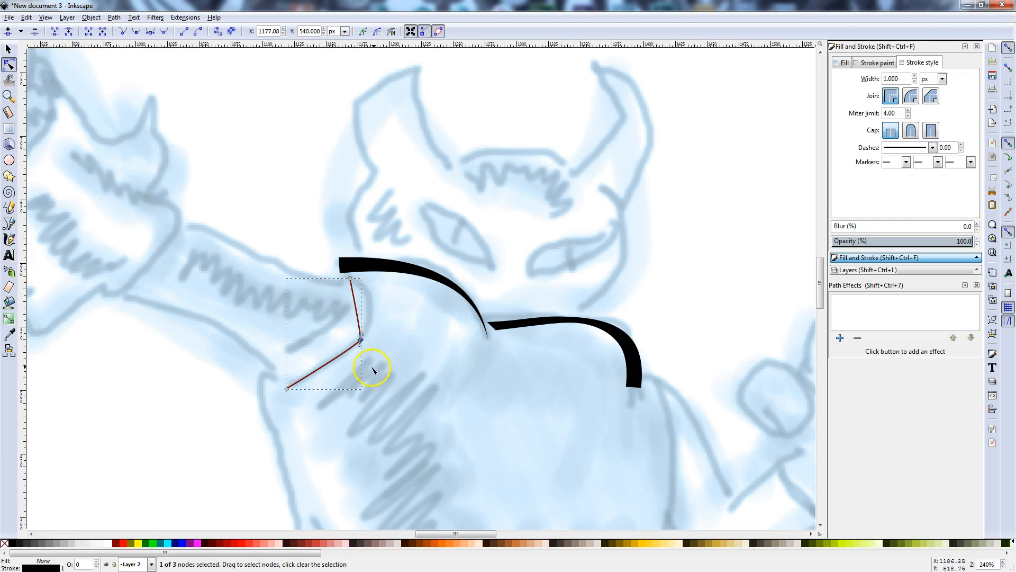
Step: Make the armpit line's middle node smooth and adjust its handles so the line curves along the sketched sleeve opening
click(163, 31)
drag(369, 322, 387, 305)
drag(343, 364, 334, 369)
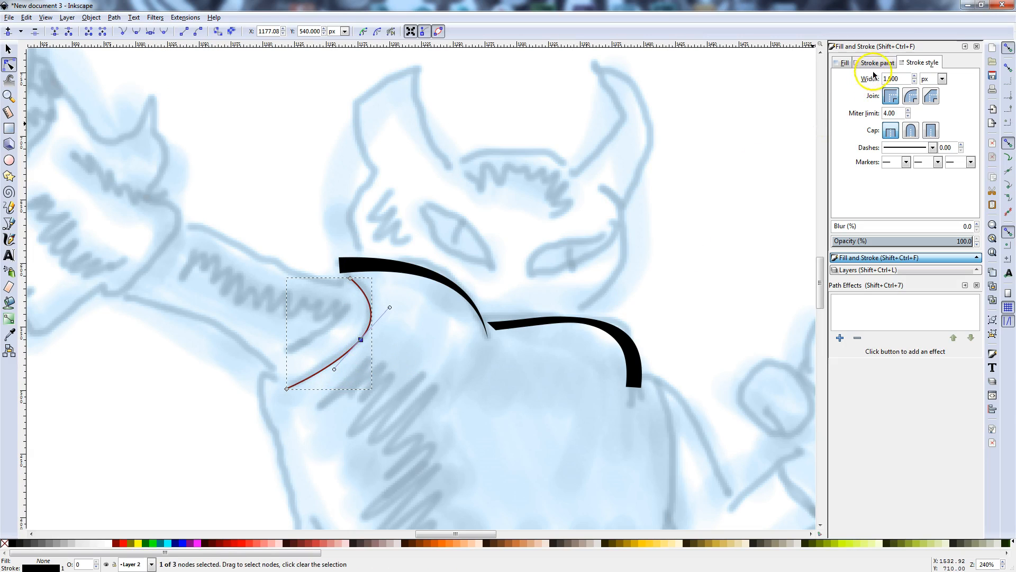
Step: Set the armpit line's stroke width to 7 px
drag(899, 79, 869, 80)
key(Return)
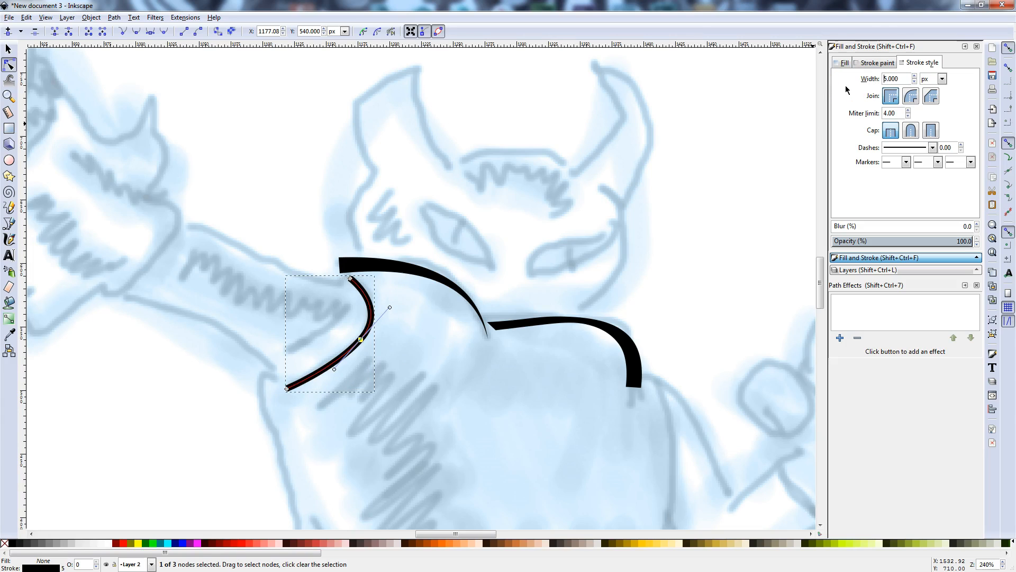
drag(908, 78, 849, 80)
text(7)
key(Return)
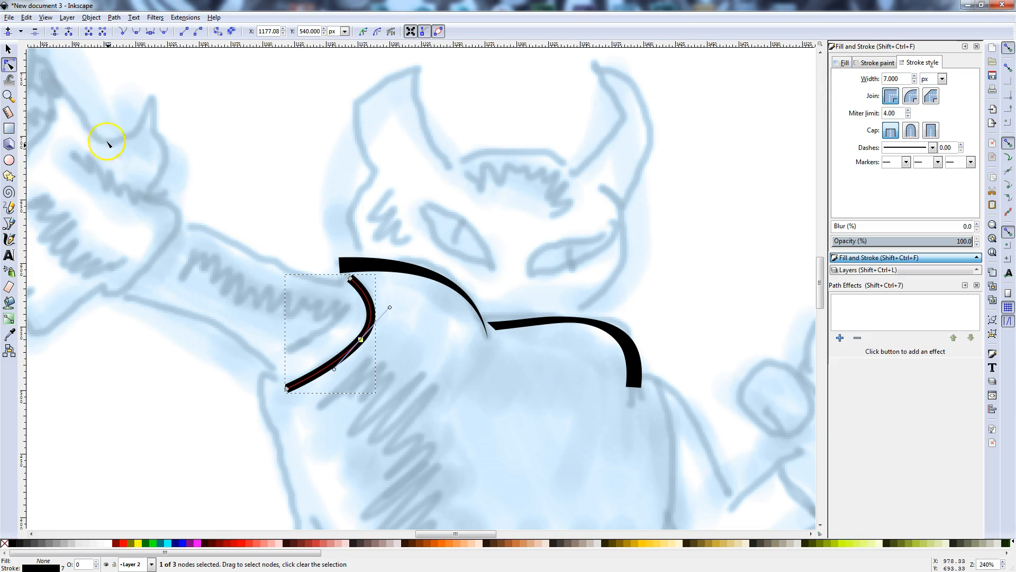
Step: Nudge the armpit line's lower end node, and move the whole line slightly down on the sketch
click(286, 387)
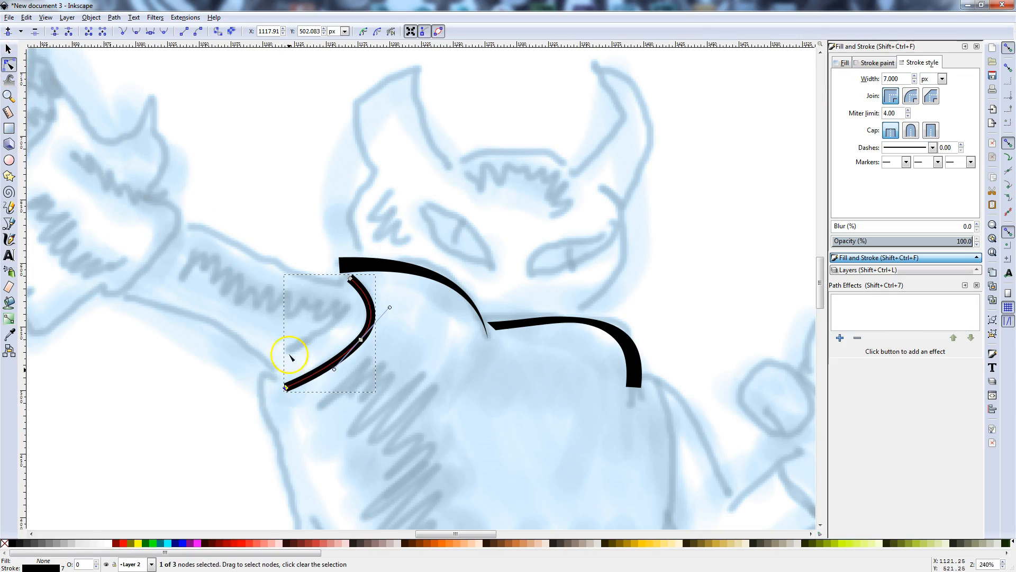
click(8, 49)
click(354, 358)
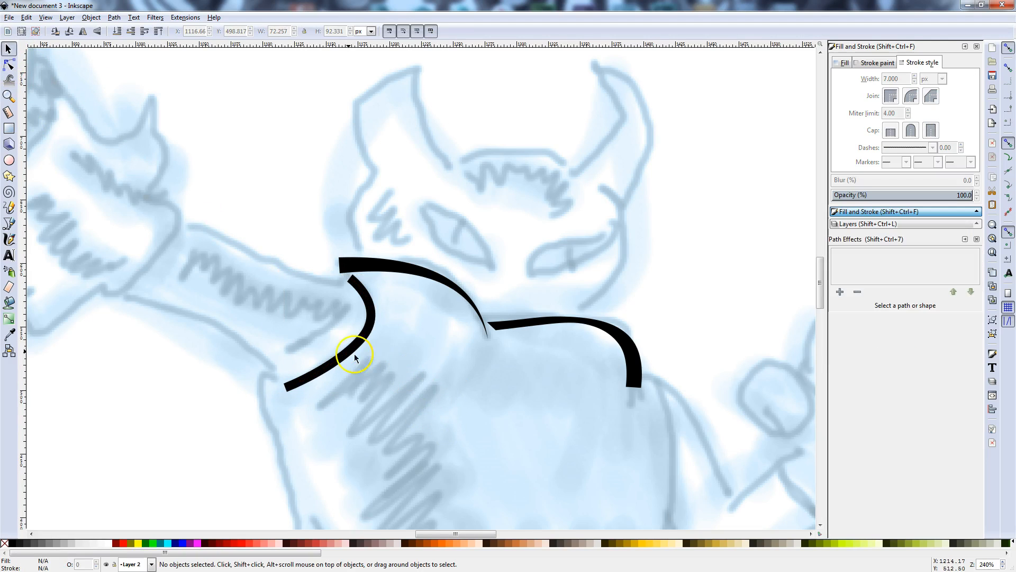
drag(353, 351, 355, 354)
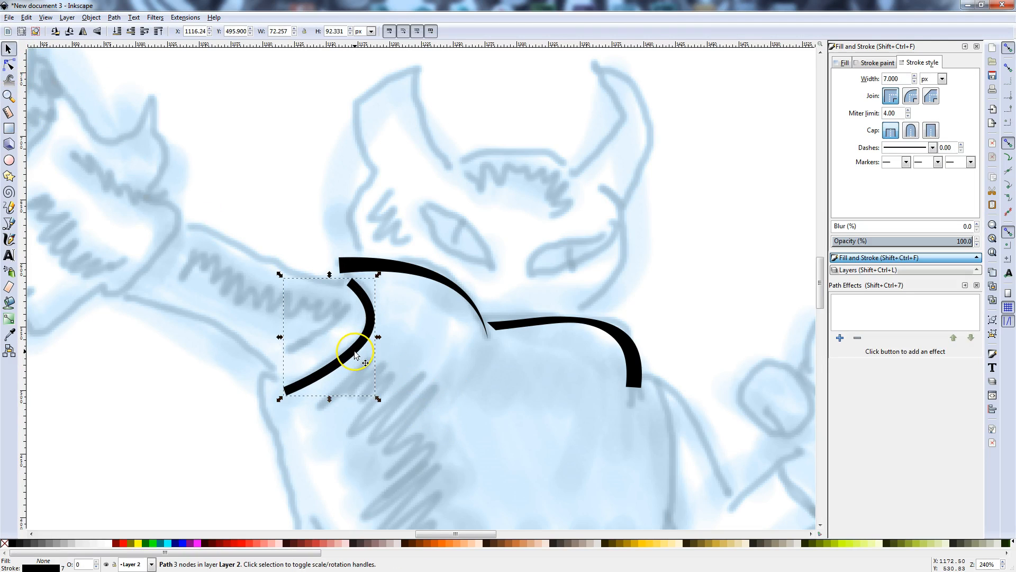
Step: Duplicate the armpit line, scale the copy down to about 58 px high and place it inside the original curve on the sleeve
key(ctrl+c)
click(517, 402)
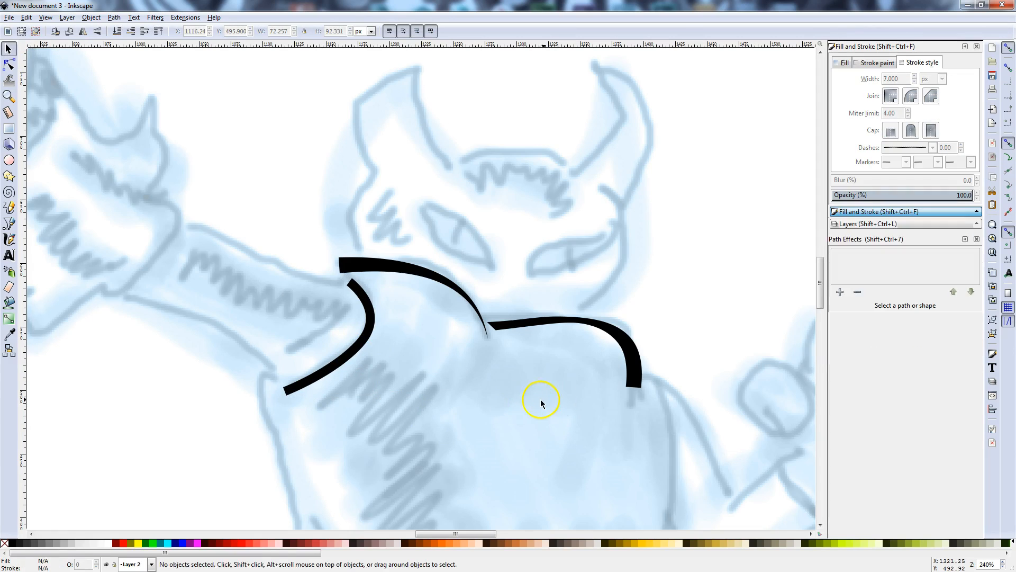
key(ctrl+v)
drag(554, 424, 318, 351)
drag(254, 264, 270, 308)
drag(316, 334, 353, 315)
Step: Shift the smaller curve's middle node inward toward the arm so the gap to the larger curve widens
click(345, 332)
click(9, 64)
click(290, 408)
click(341, 337)
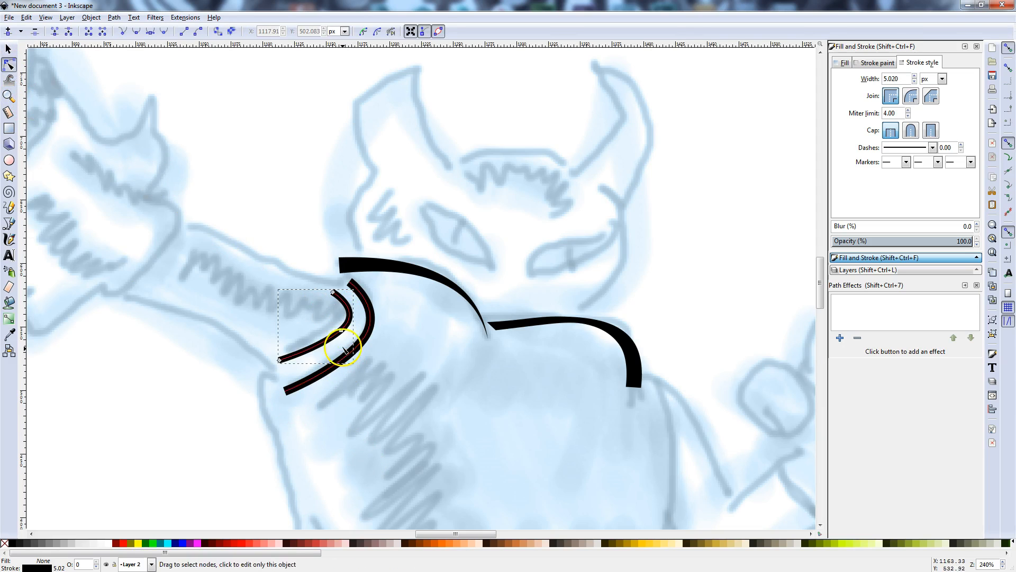
drag(334, 339, 329, 336)
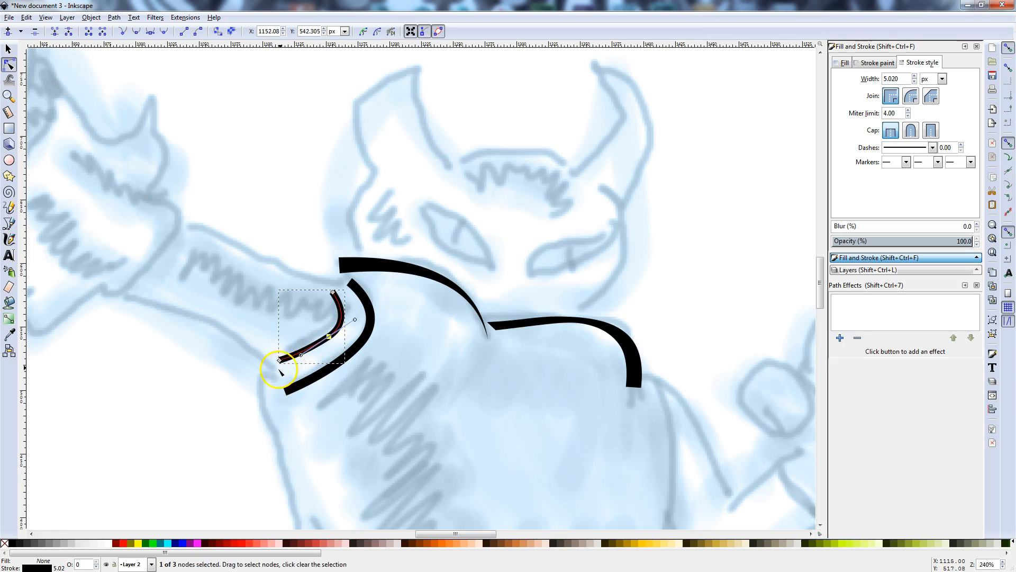
key(s)
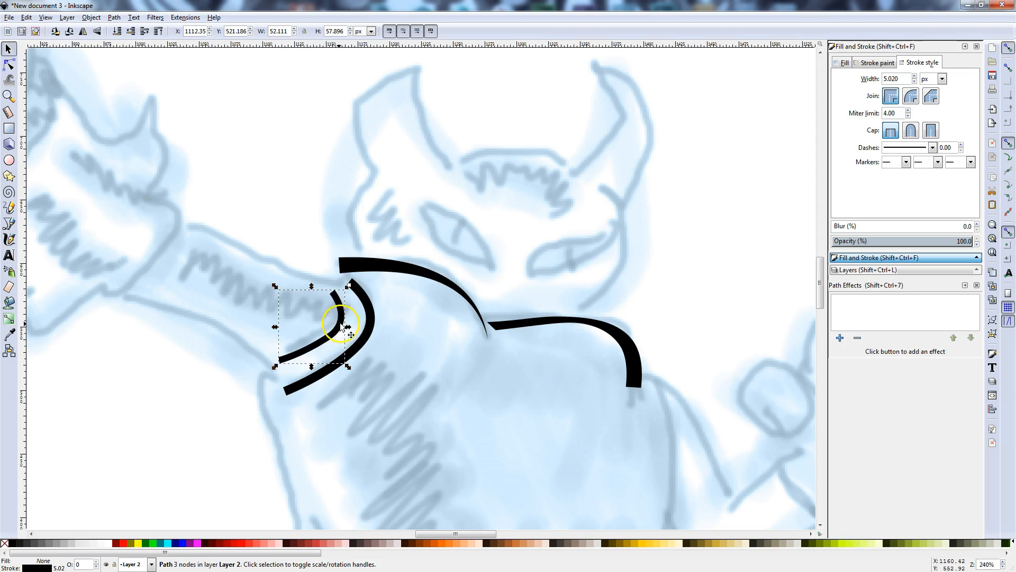
Step: Set the smaller curve's stroke width to 6 px and deselect it
click(294, 218)
click(319, 343)
drag(900, 78, 858, 72)
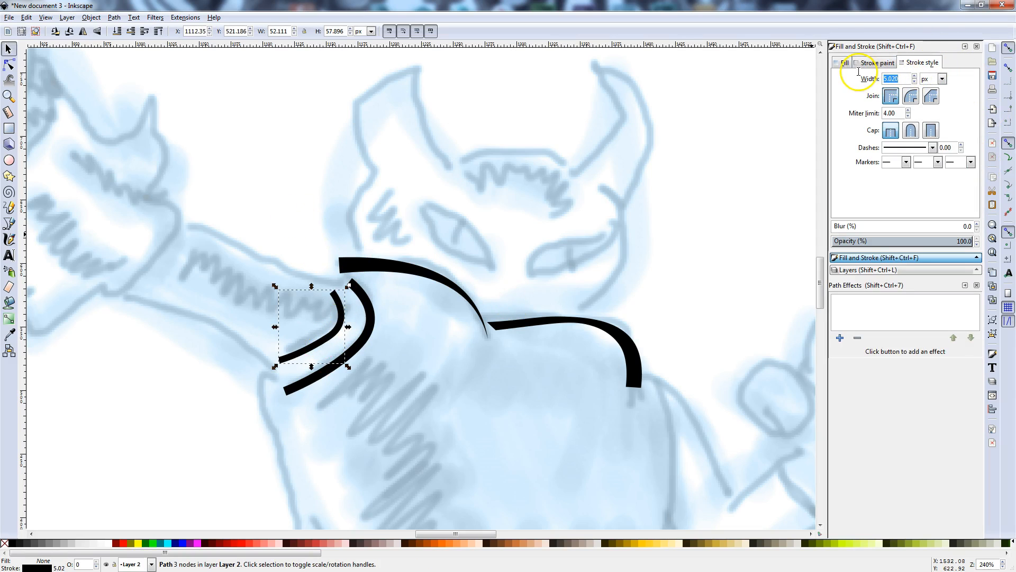
text(6)
key(Return)
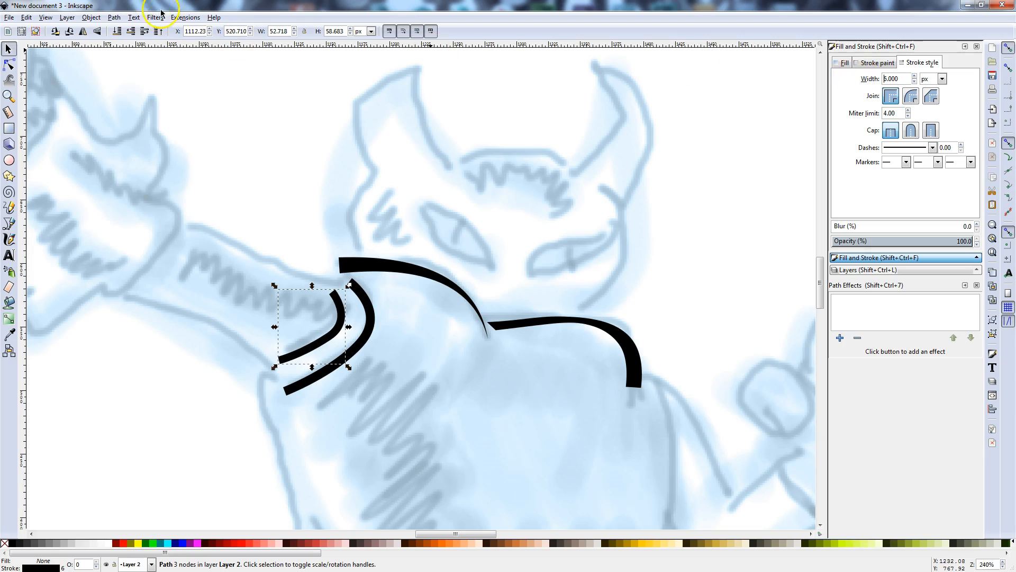
click(9, 64)
click(8, 48)
click(307, 253)
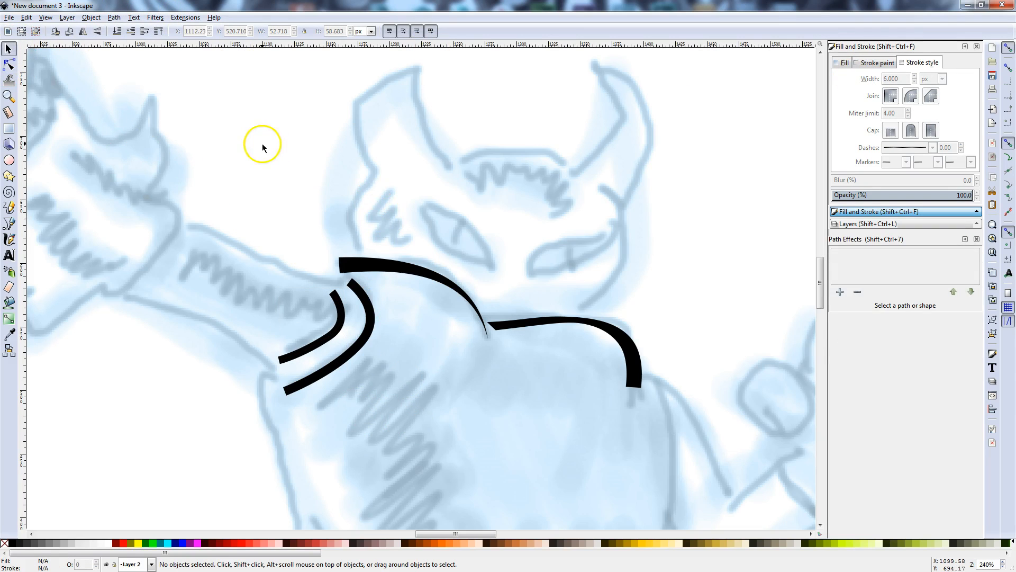
Step: Draw a trial curve across and around the head with the regular Bezier mode, and delete it
click(8, 225)
key(space)
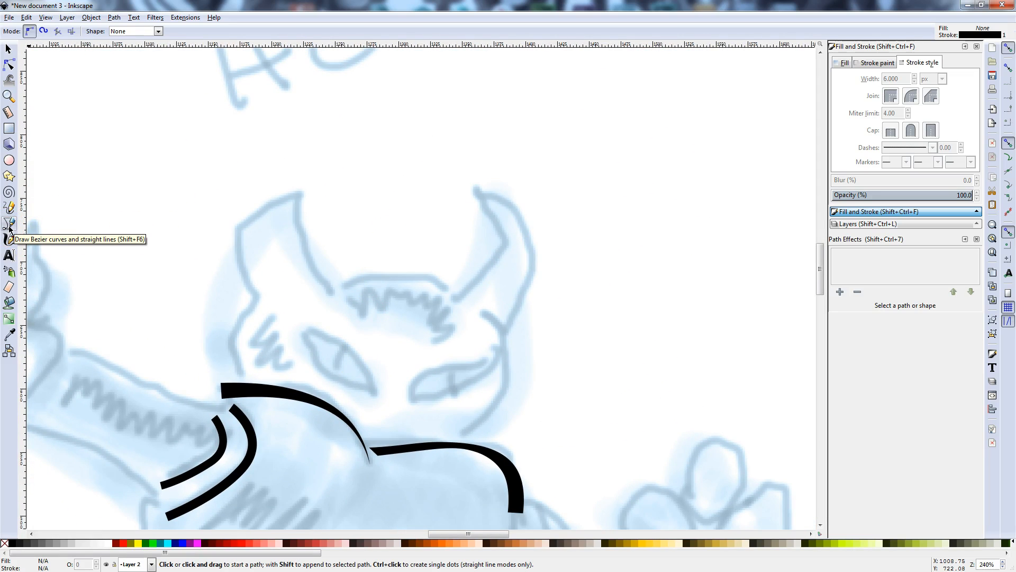
drag(155, 314, 396, 366)
drag(478, 365, 563, 339)
drag(674, 217, 676, 158)
drag(622, 95, 590, 83)
drag(498, 98, 474, 125)
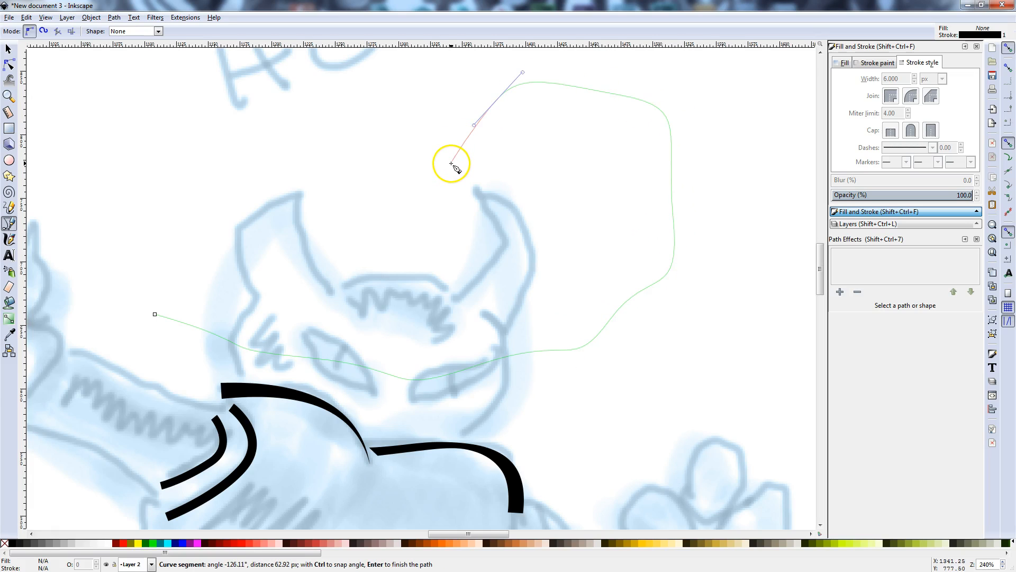
double_click(451, 163)
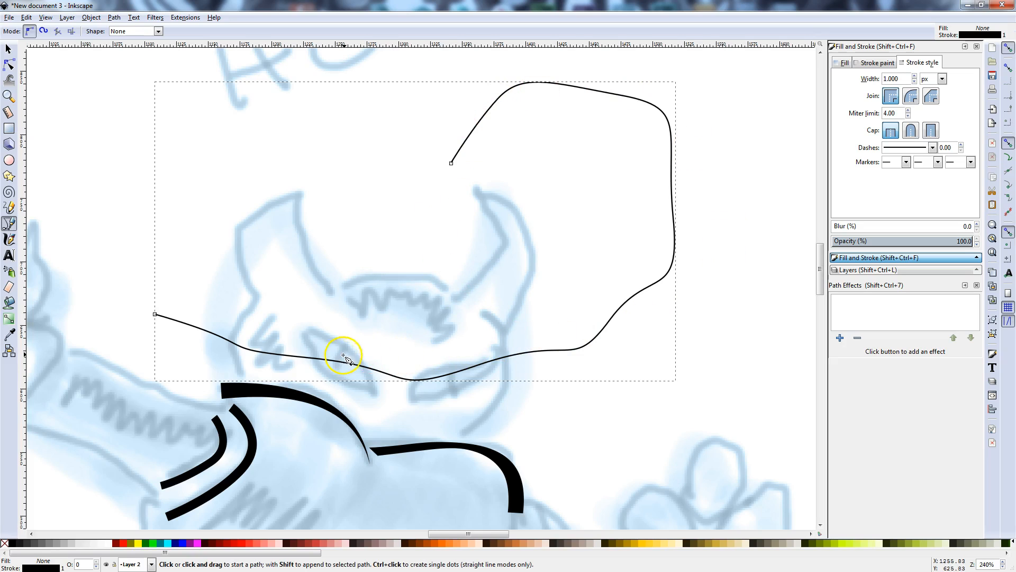
key(Delete)
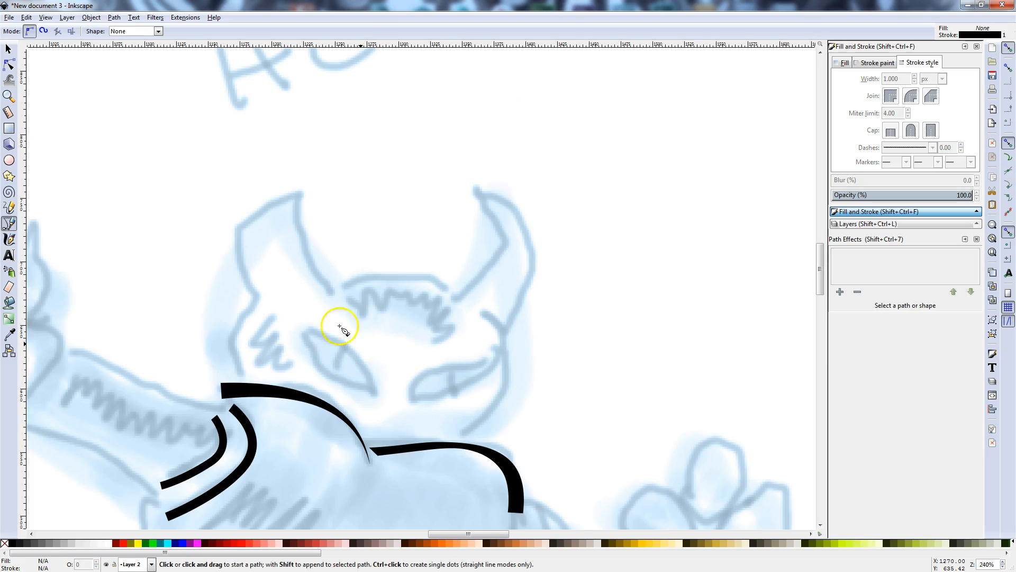
Step: Draw a trial Spiro path about 420 px wide that sweeps across the face and loops back above the head
click(44, 32)
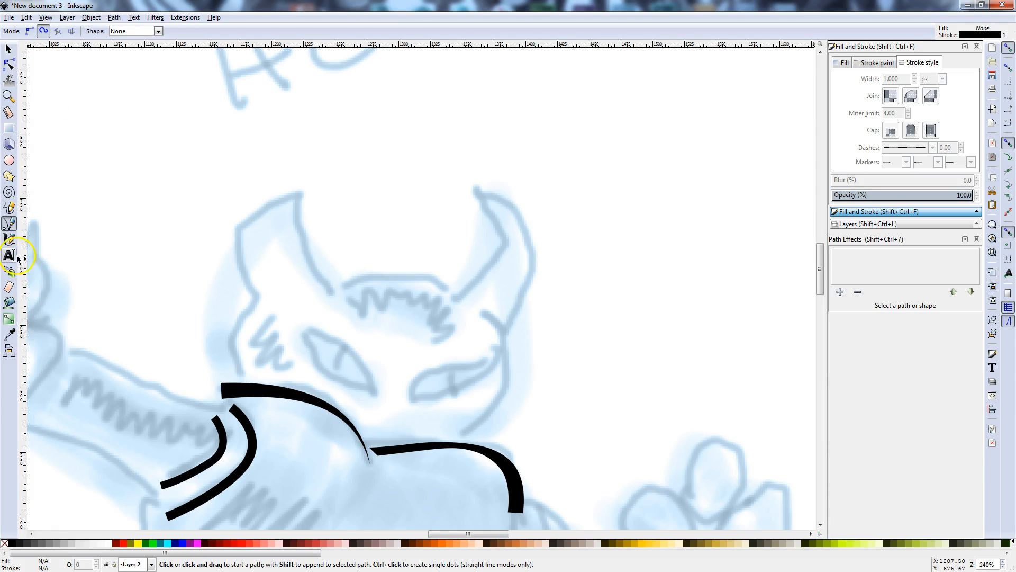
click(160, 306)
drag(384, 350, 405, 348)
click(567, 334)
click(662, 275)
drag(691, 187, 680, 158)
double_click(521, 134)
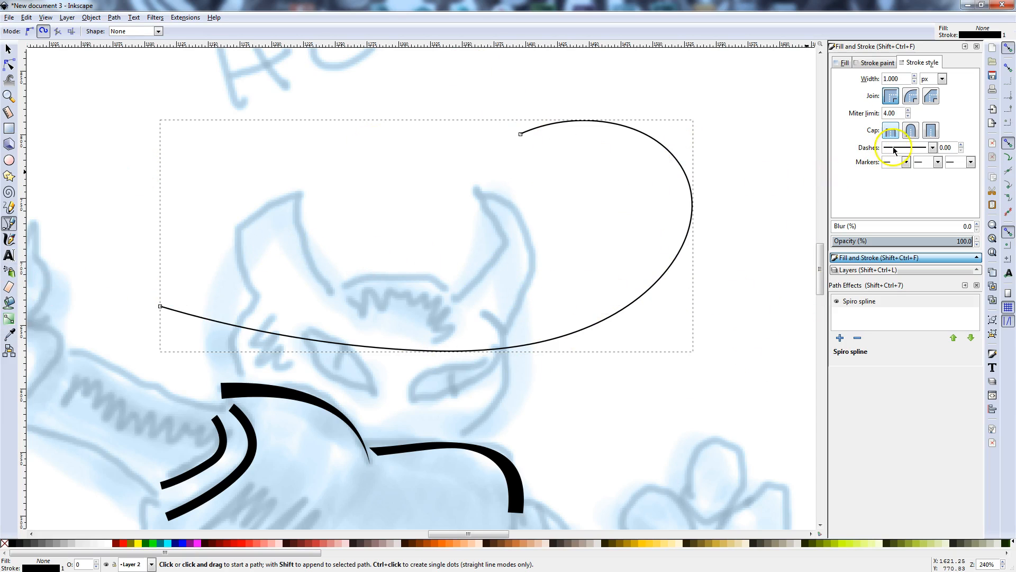
Step: Set the trial Spiro path's stroke width to 8 px and move the path slightly up
drag(903, 79, 847, 85)
text(8)
key(Return)
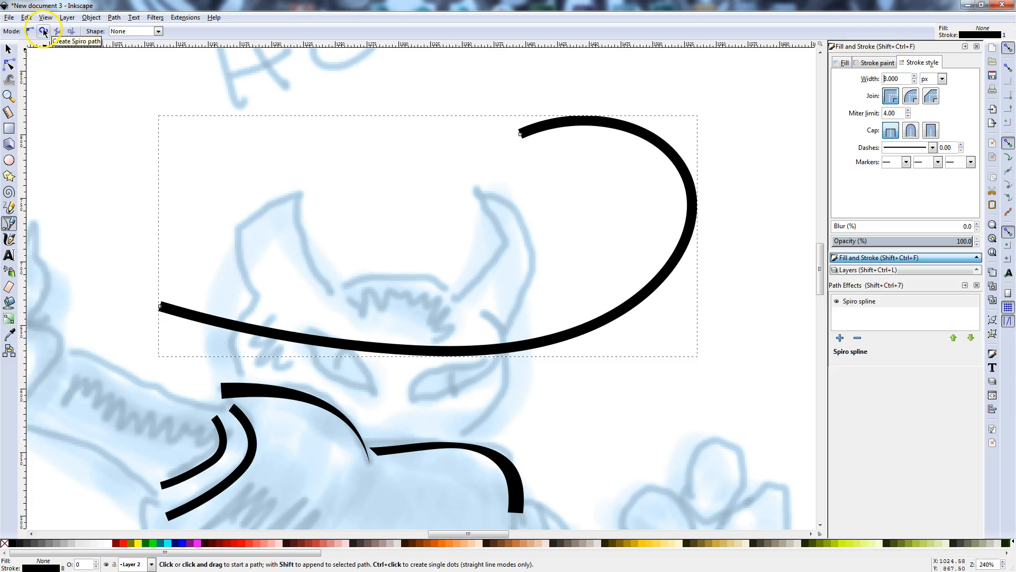
click(9, 64)
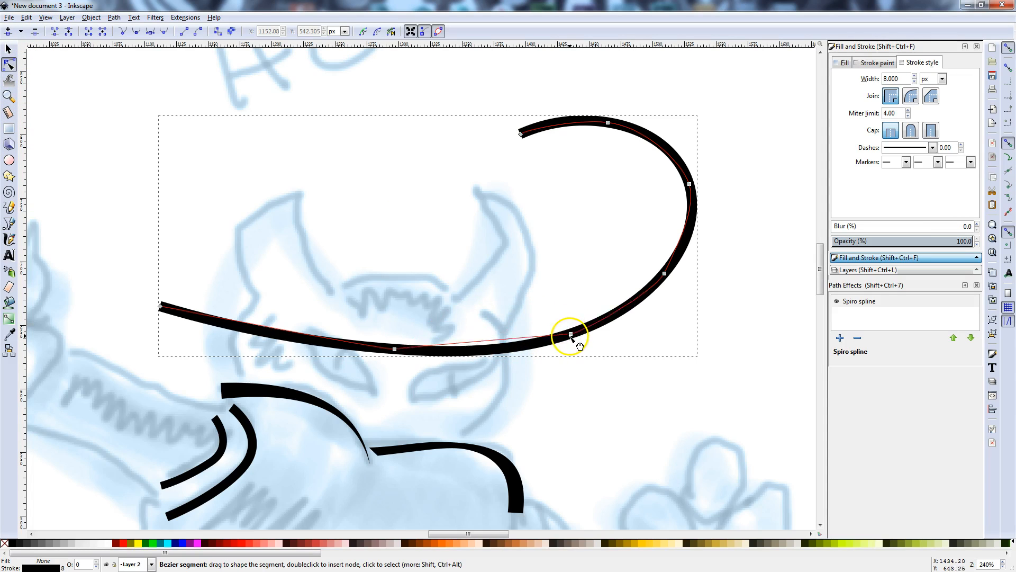
click(8, 51)
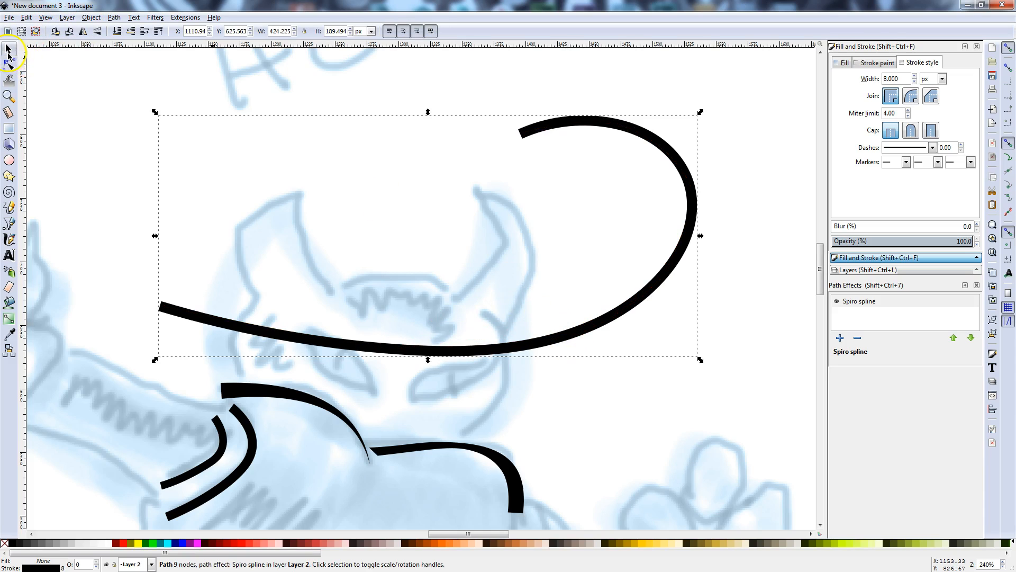
drag(585, 336, 588, 323)
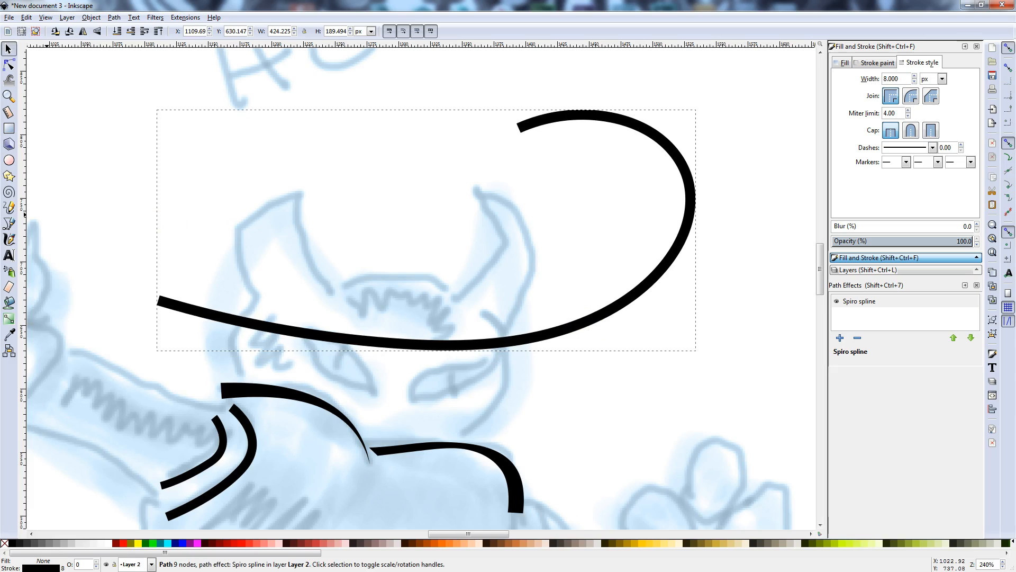
Step: Select the trial Spiro path's nodes and make them smooth
click(8, 64)
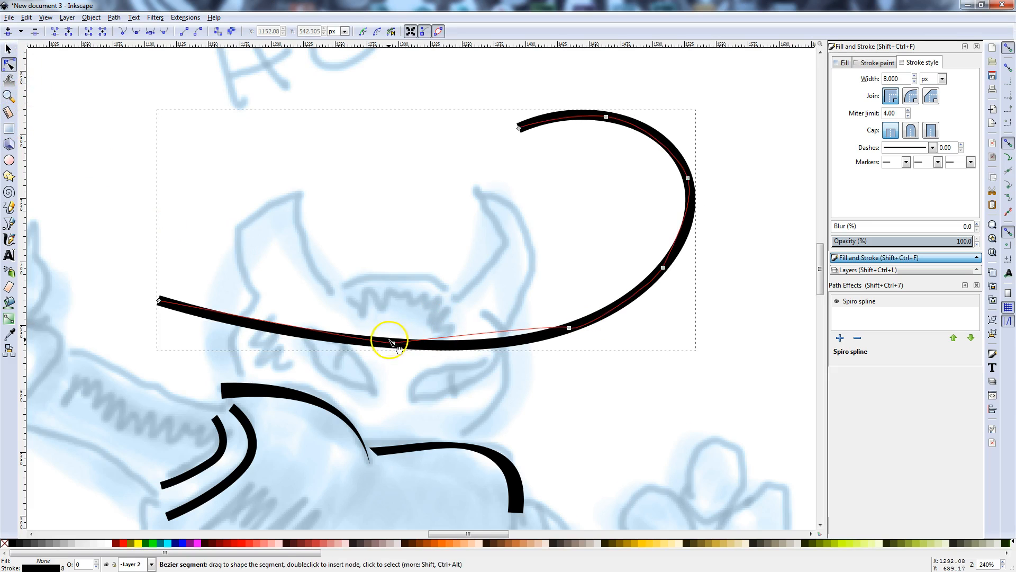
drag(292, 86, 726, 403)
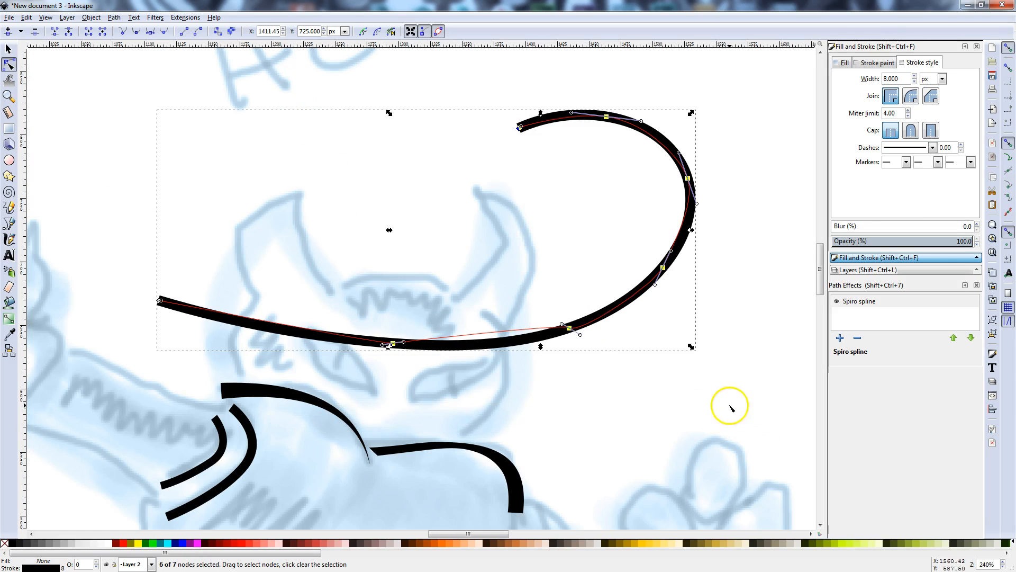
click(165, 35)
click(393, 220)
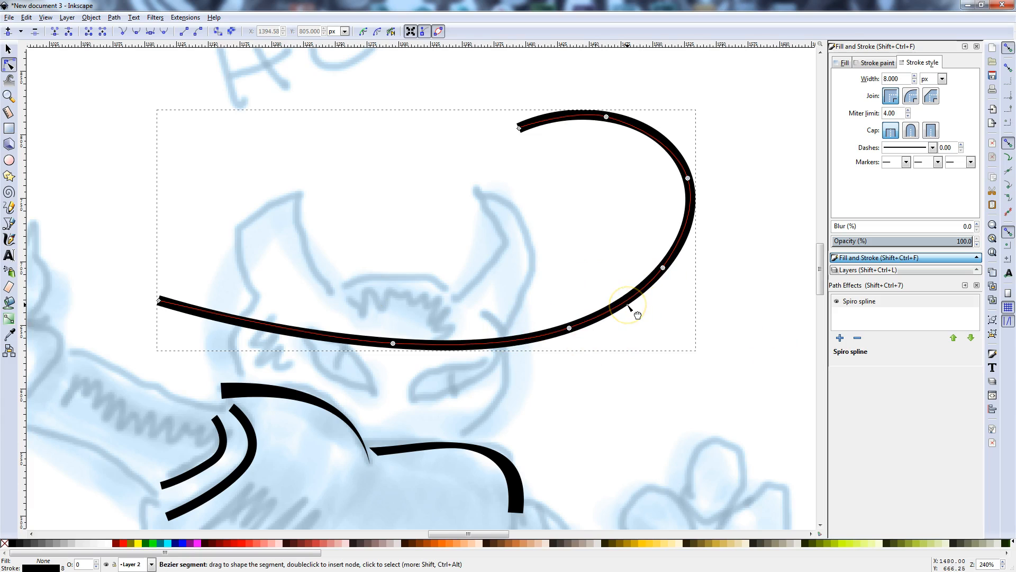
Step: Convert the trial Spiro path to a plain path, turn its stroke into an outline and simplify it
key(shift+ctrl+c)
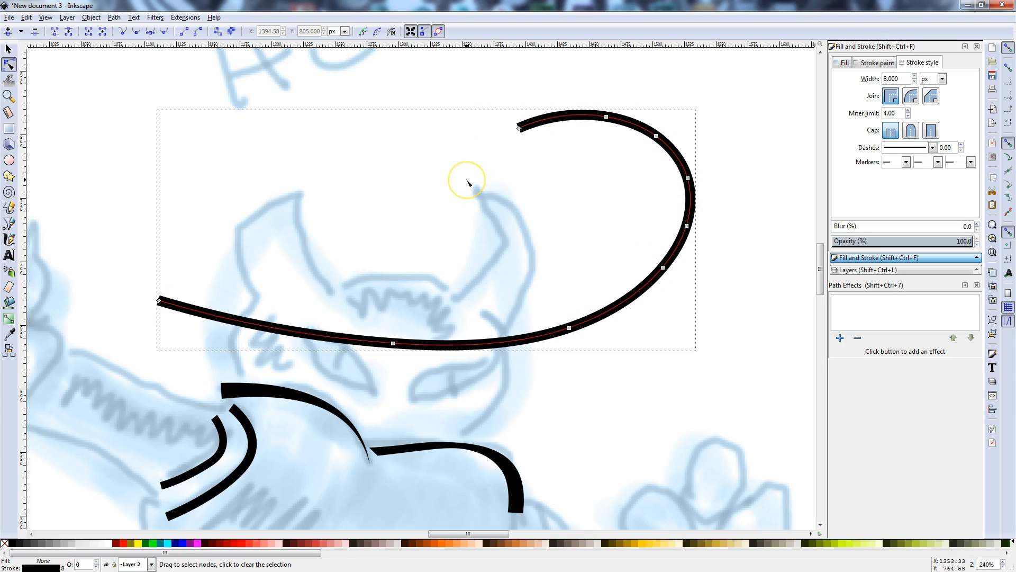
key(ctrl+alt+c)
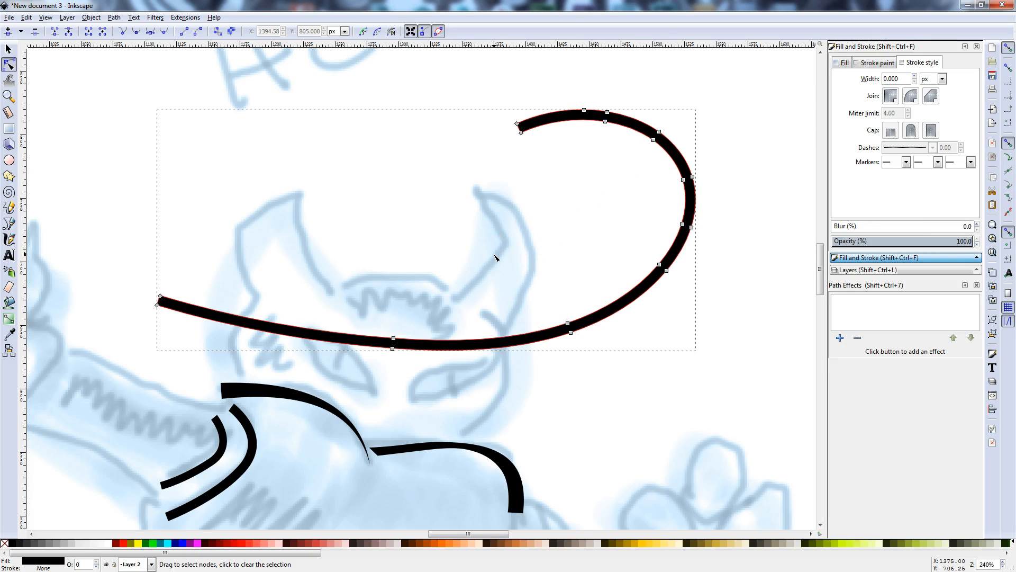
key(ctrl+l)
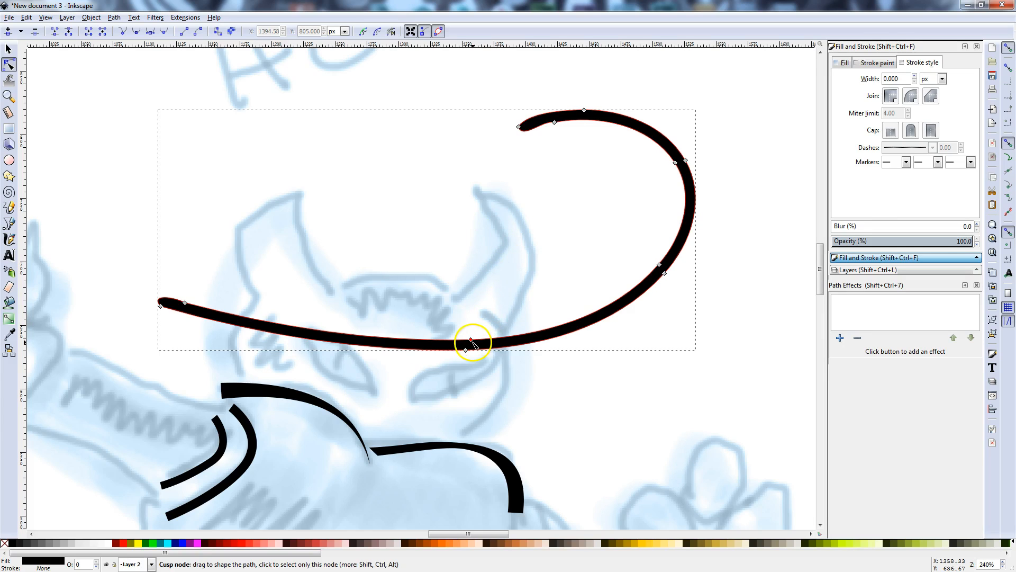
Step: Pull the trial outline's inner nodes inward to thicken the stroke under the face and around the loop
drag(471, 342, 456, 320)
click(660, 265)
drag(671, 163, 665, 170)
Step: Delete the thickened trial shape from the drawing
click(7, 49)
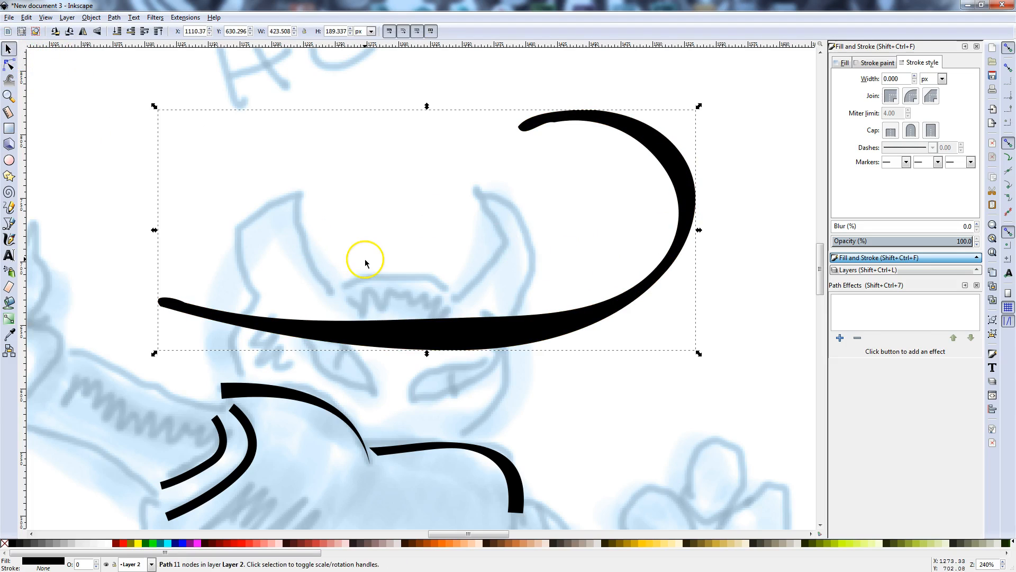
click(364, 259)
click(375, 336)
key(Delete)
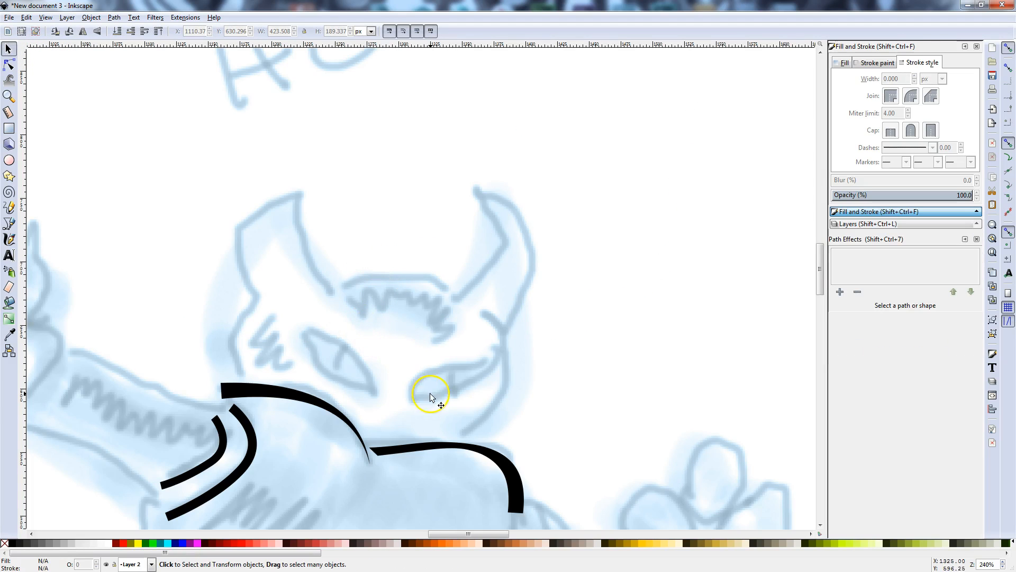
drag(402, 420, 473, 263)
drag(537, 282, 541, 286)
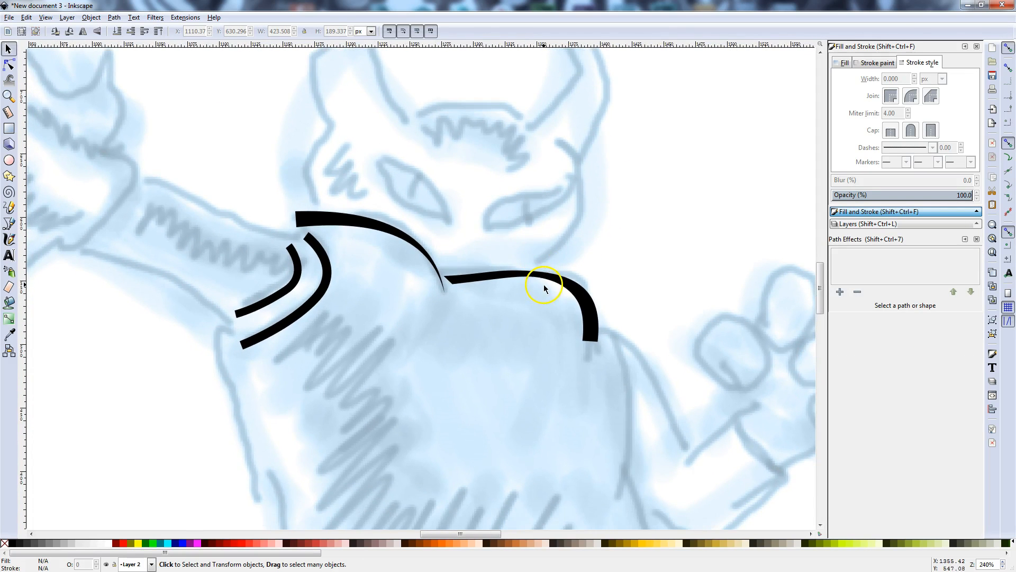
mouse_move(480, 246)
mouse_down()
mouse_move(494, 272)
mouse_move(490, 263)
mouse_up()
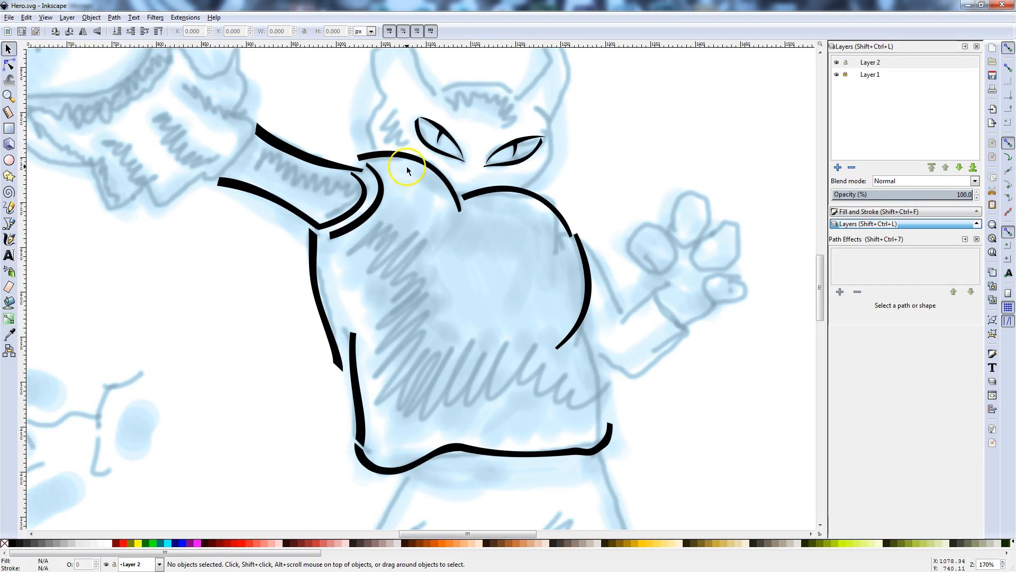
click(429, 171)
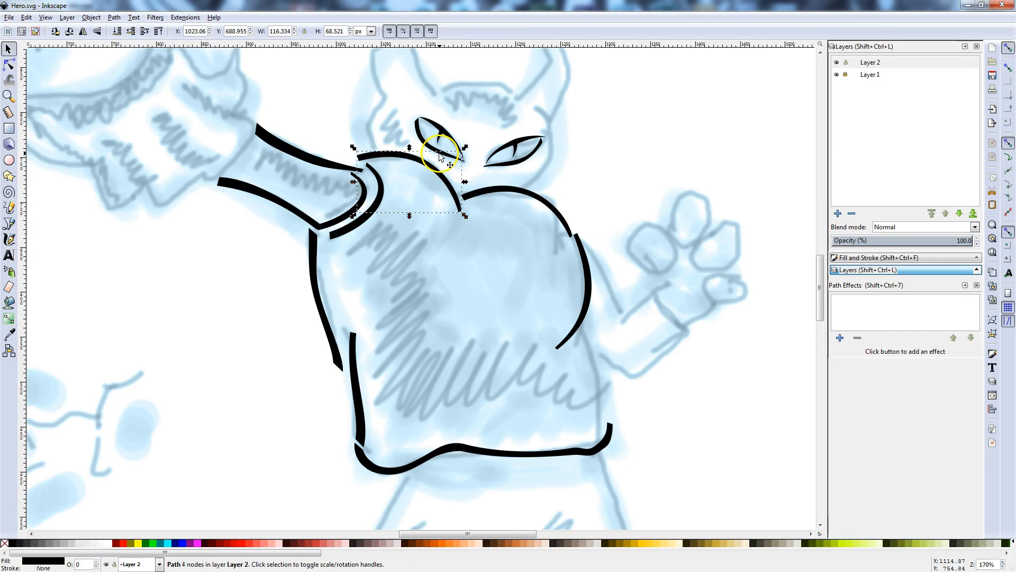
click(476, 172)
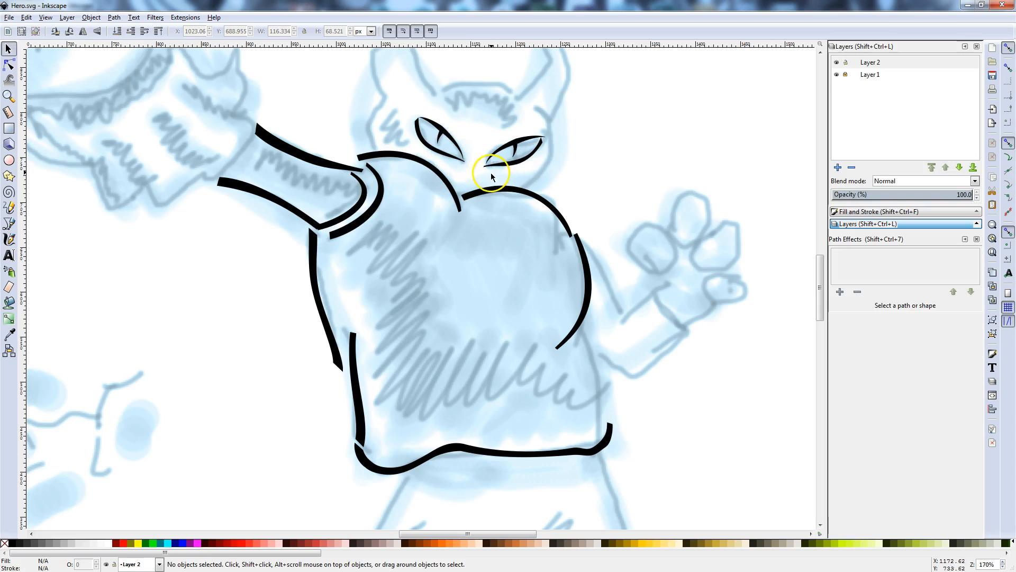
Step: Try shifting the grouped left eye slightly and undo the move
scroll(478, 179, up, 3)
drag(477, 179, 488, 313)
click(416, 217)
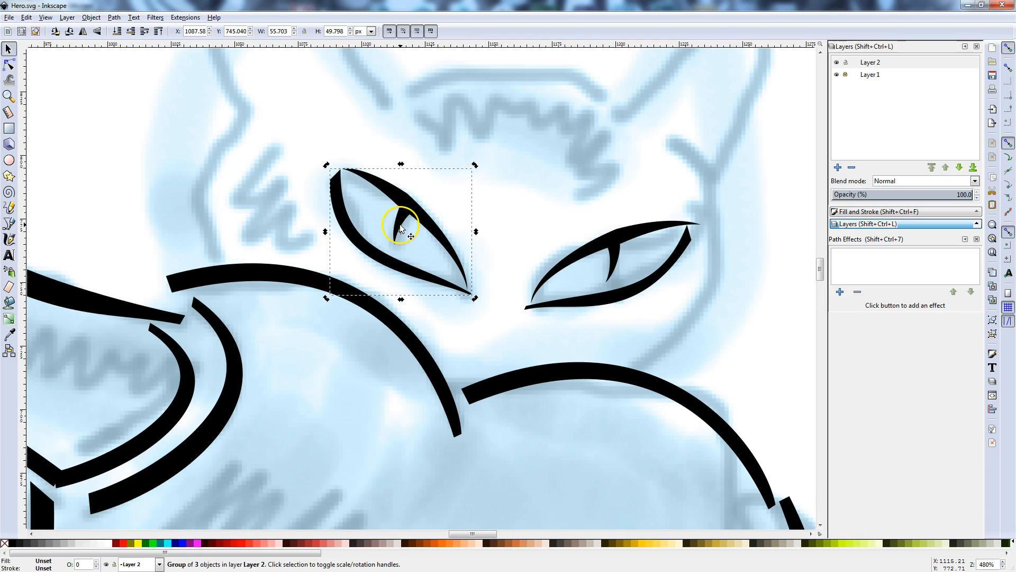
mouse_move(401, 225)
mouse_down()
mouse_move(420, 193)
mouse_move(391, 233)
mouse_move(415, 222)
mouse_up()
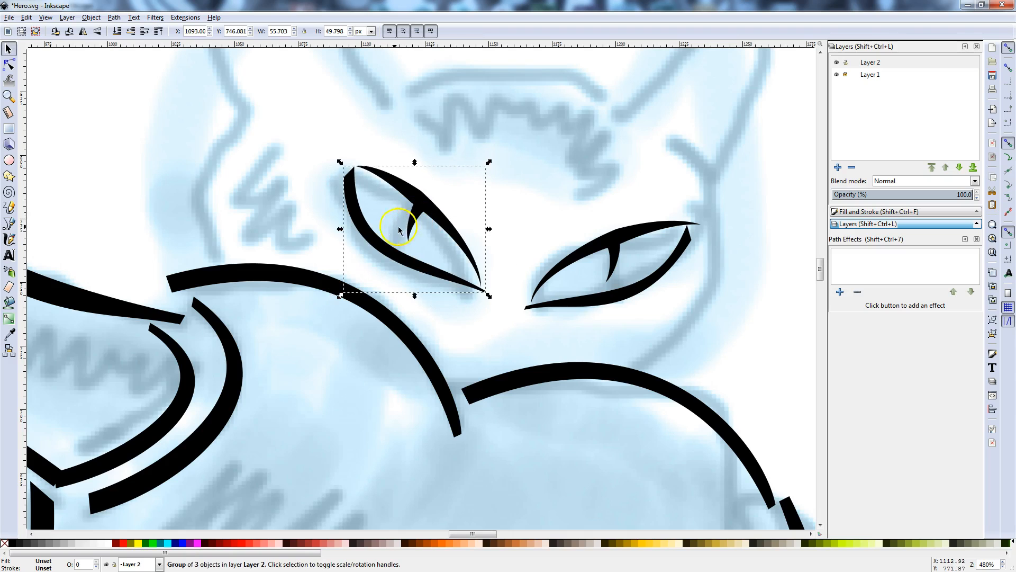
key(ctrl+z)
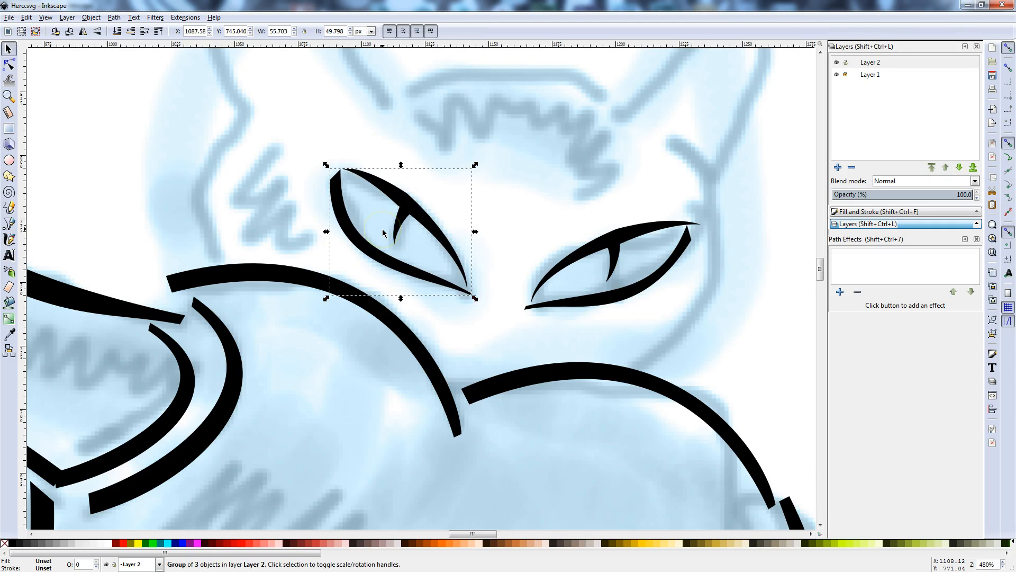
Step: Ungroup the left eye, try moving its separate pieces apart, and undo the moves
click(91, 17)
click(113, 73)
click(310, 135)
click(402, 195)
drag(408, 204, 438, 183)
drag(427, 217, 327, 263)
key(ctrl+z)
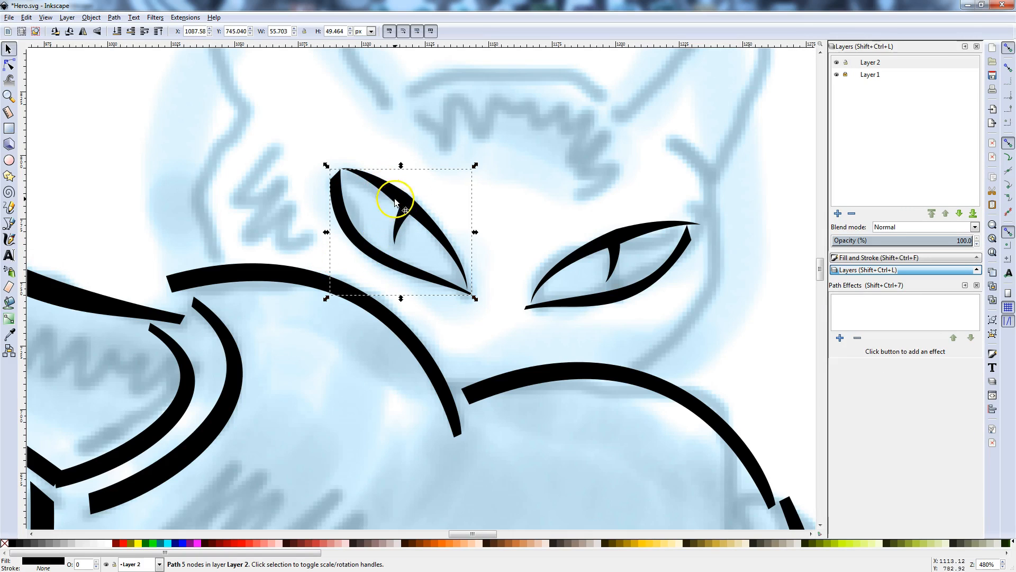
Step: Select the left eye's upper lid, pupil line and lower lid, group them again and clear the selection
click(400, 222)
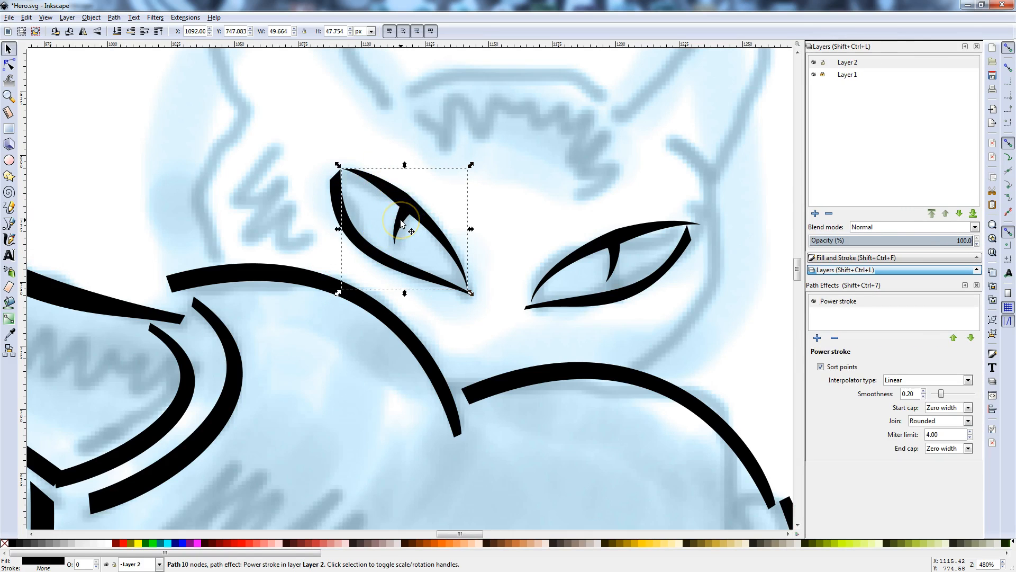
shift+click(401, 223)
shift+click(369, 251)
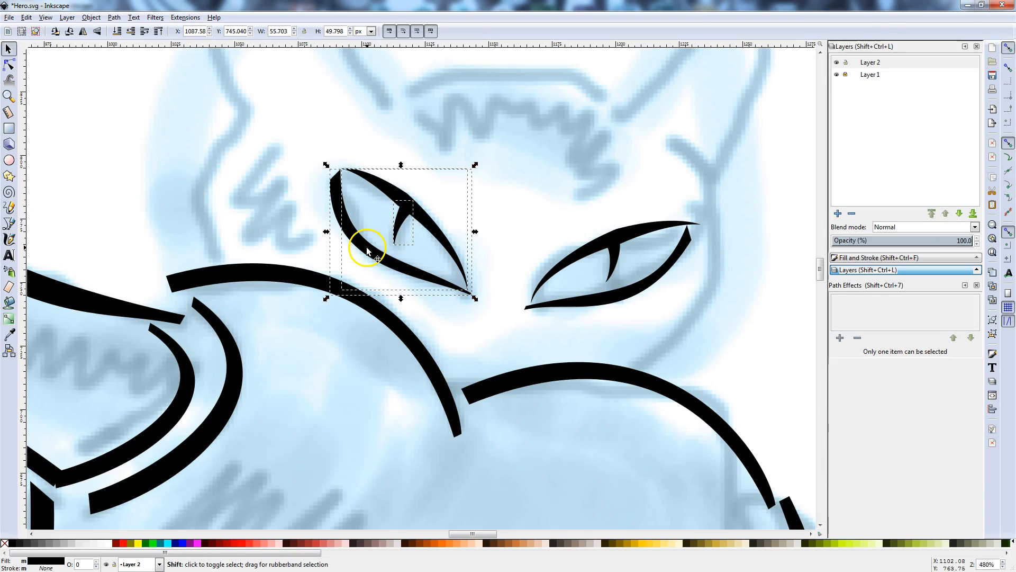
click(91, 17)
click(106, 59)
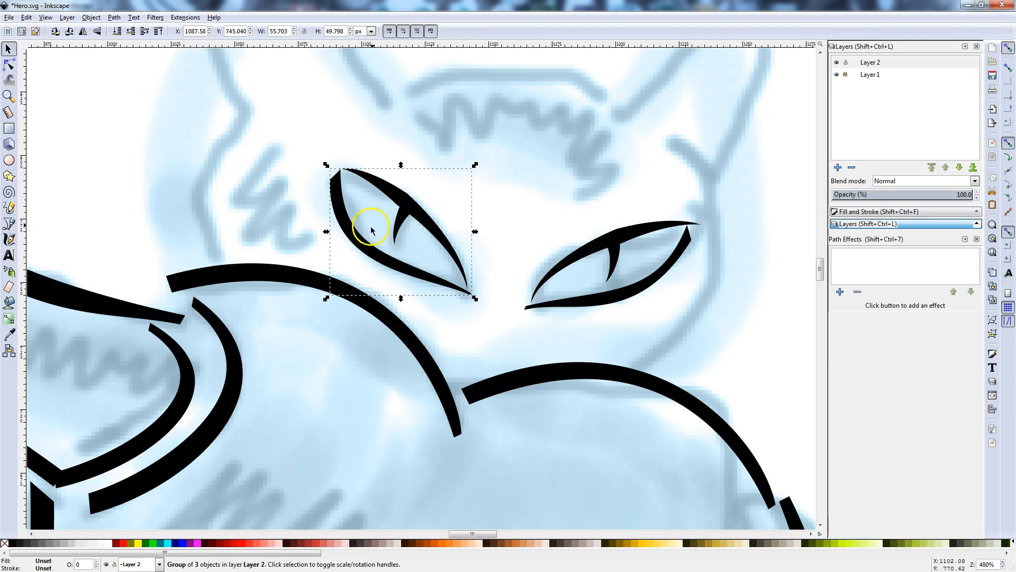
click(310, 215)
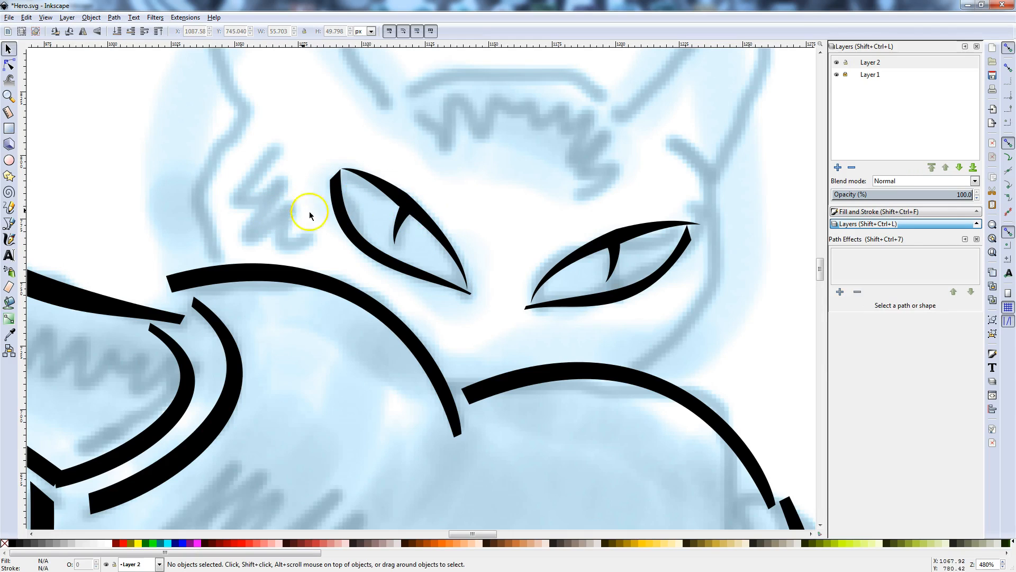
Step: Duplicate the left eye group, flip the copy horizontally and place it above the right eye
click(397, 224)
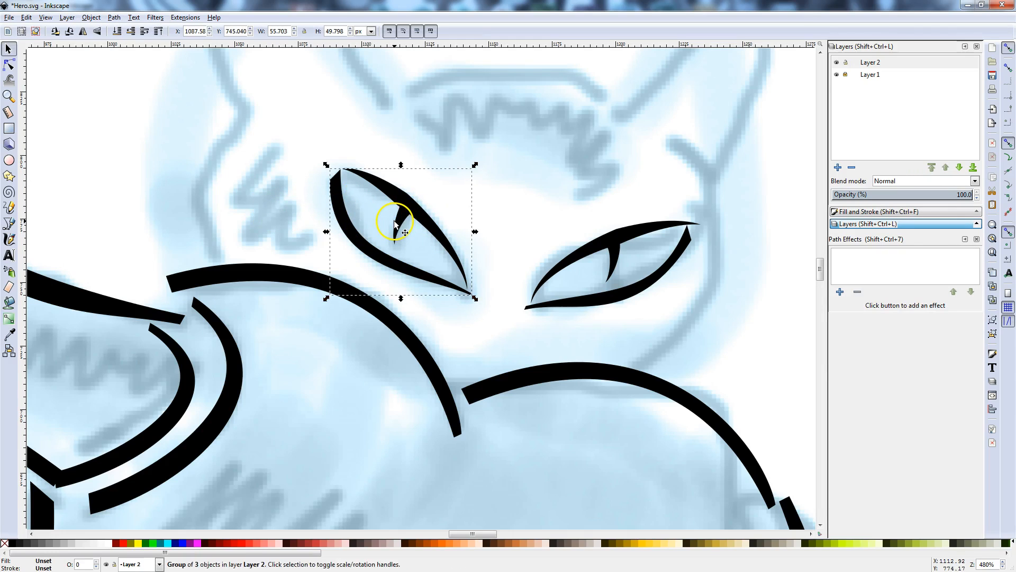
key(ctrl+v)
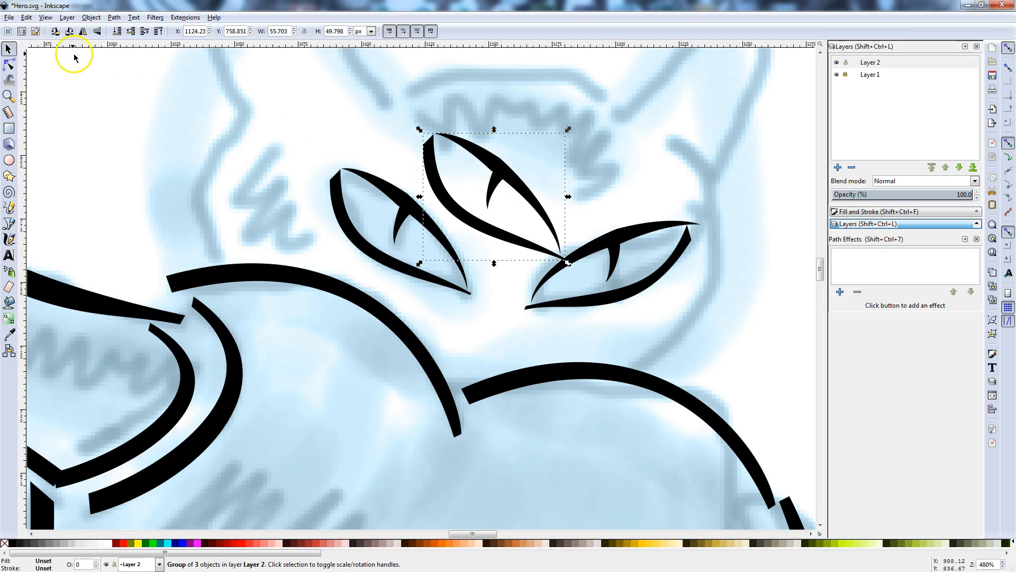
click(83, 32)
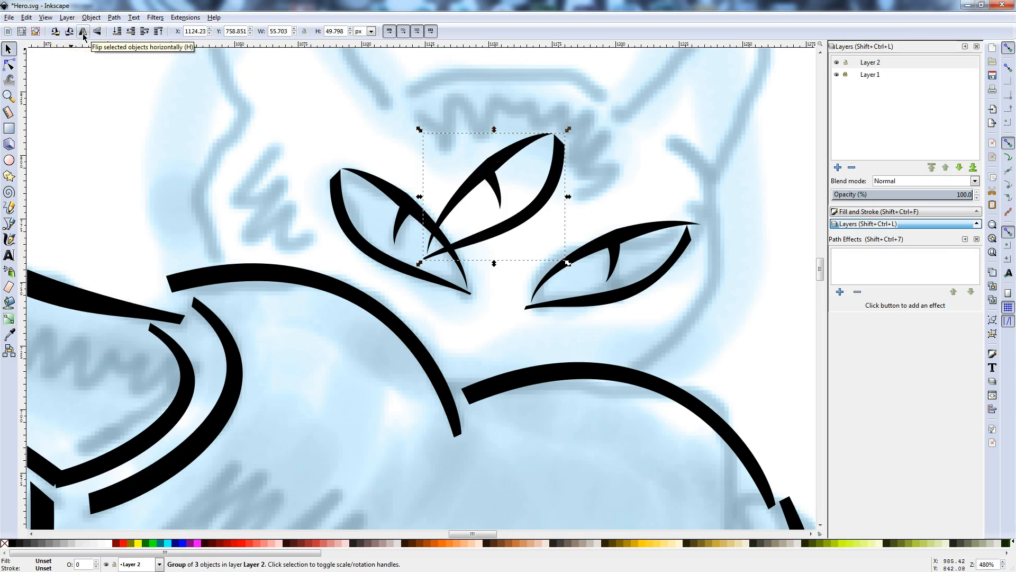
drag(487, 182, 560, 175)
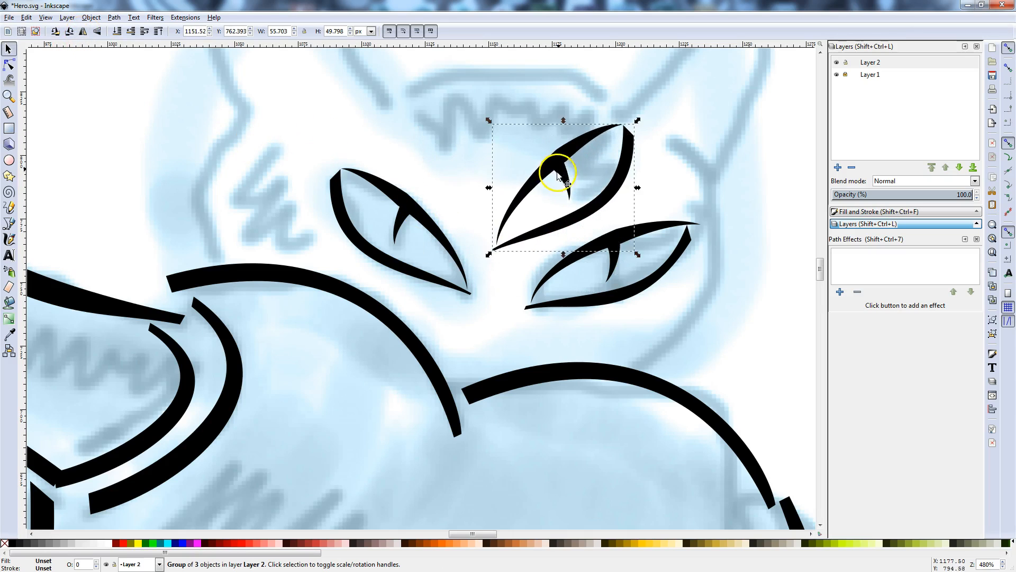
Step: Move the original right eye aside to the blank area beyond the head and place the mirrored copy over the sketched right eye
click(636, 290)
drag(637, 291, 141, 114)
drag(595, 198, 605, 220)
click(598, 207)
drag(565, 171, 607, 232)
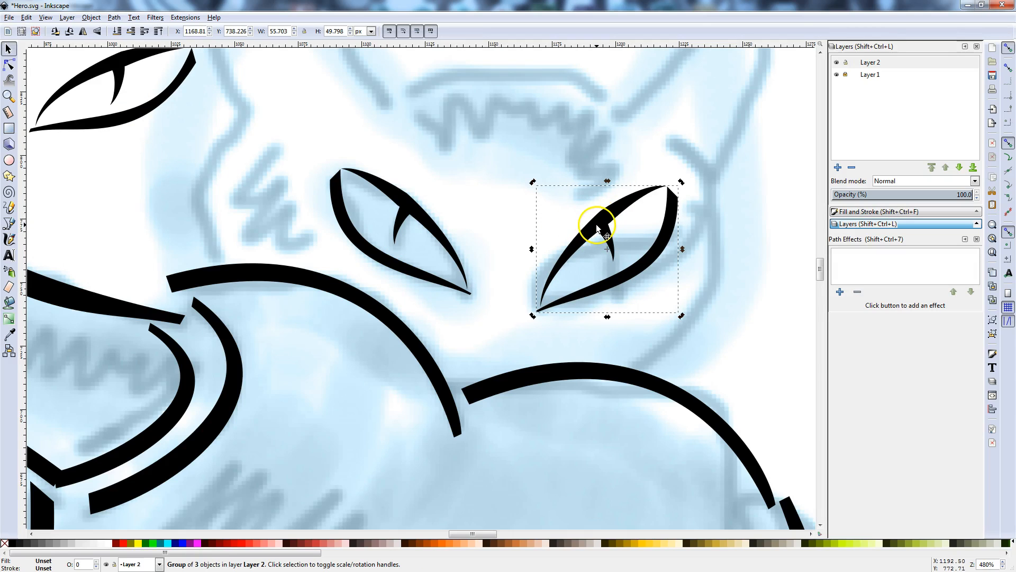
Step: Rotate the mirrored eye clockwise around its inner corner and shift it to match the sketched right eye
click(601, 249)
drag(601, 249, 539, 303)
drag(678, 185, 703, 227)
click(628, 248)
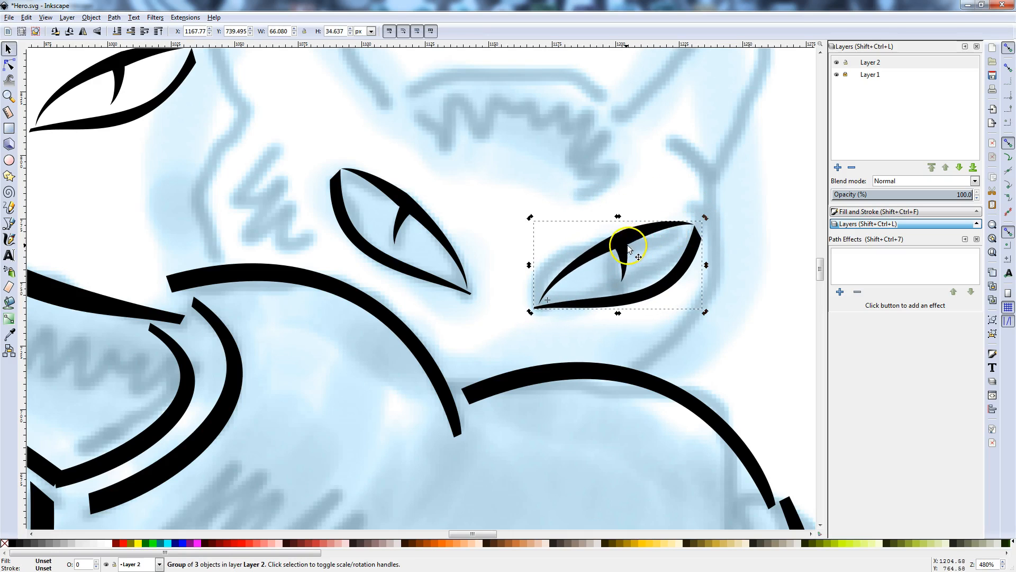
drag(625, 249, 608, 257)
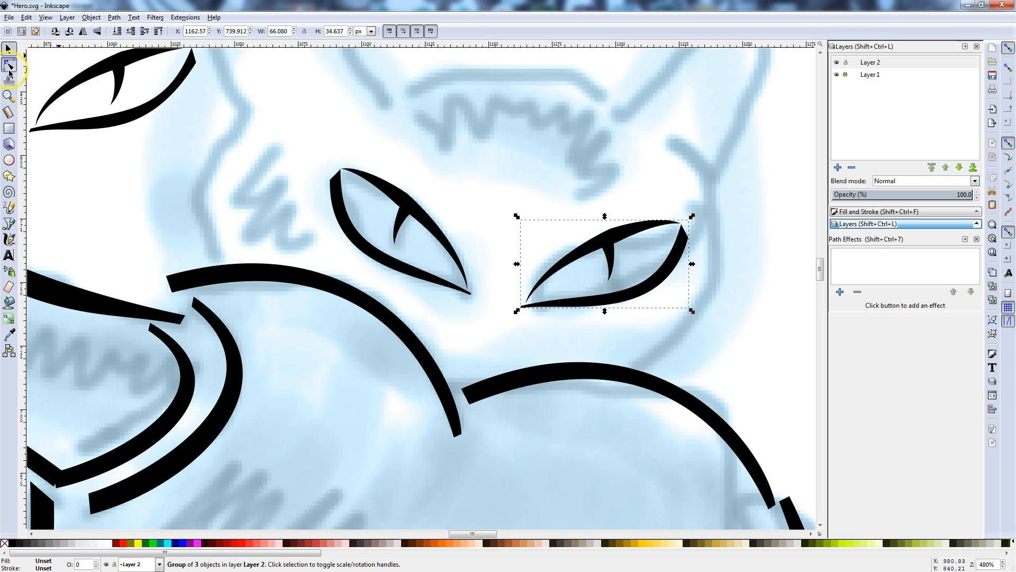
Step: Adjust the upper node of the mirrored eye's pupil line where it meets the upper lid
click(9, 66)
click(585, 243)
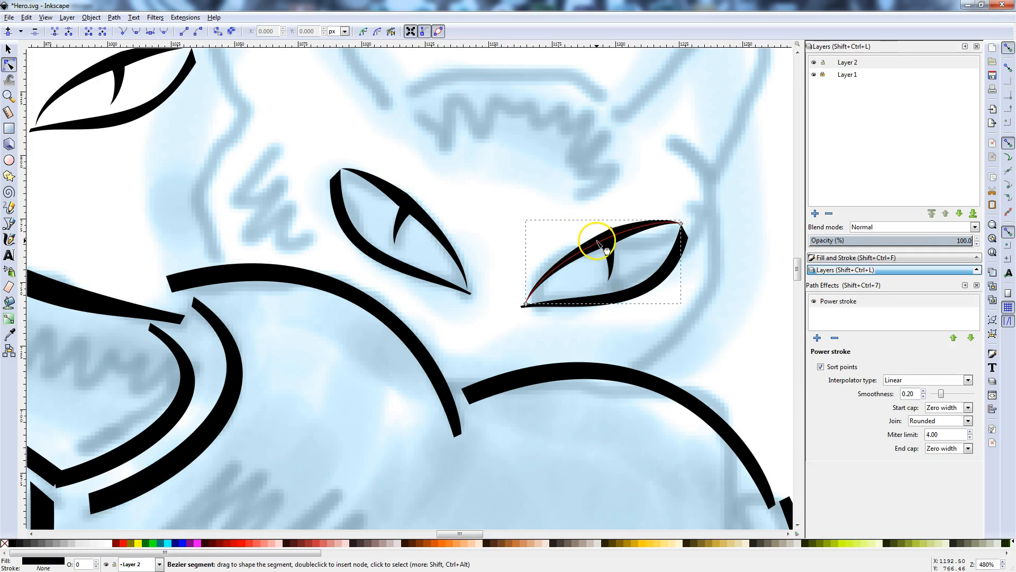
scroll(596, 242, up, 2)
mouse_move(627, 218)
mouse_down()
mouse_move(572, 240)
mouse_move(606, 254)
mouse_up()
click(615, 250)
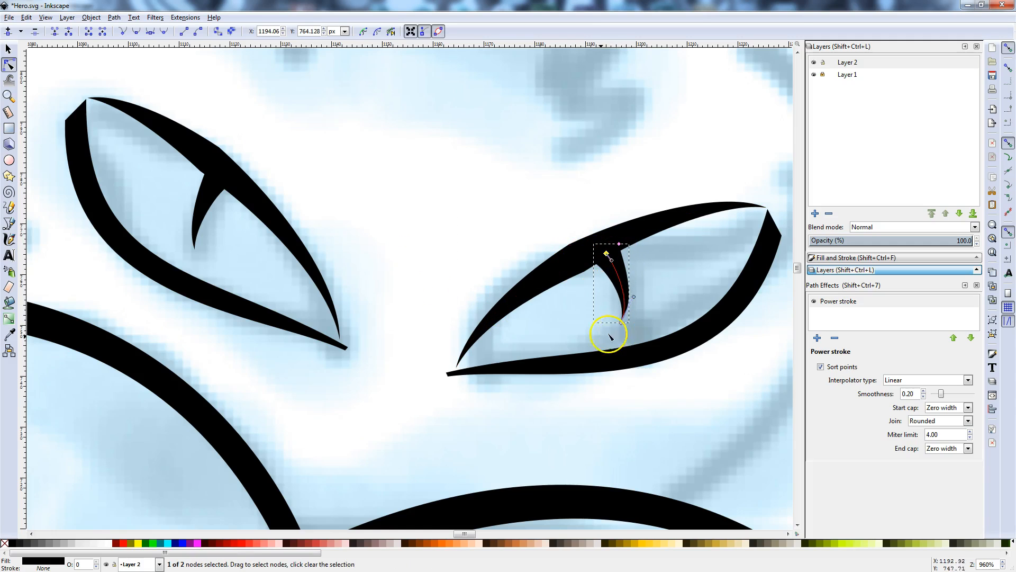
click(612, 358)
Step: Reshape the mirrored eye's lower lid by moving its outer-corner nodes and bending its inner edge into a thinner, tapered line
click(778, 241)
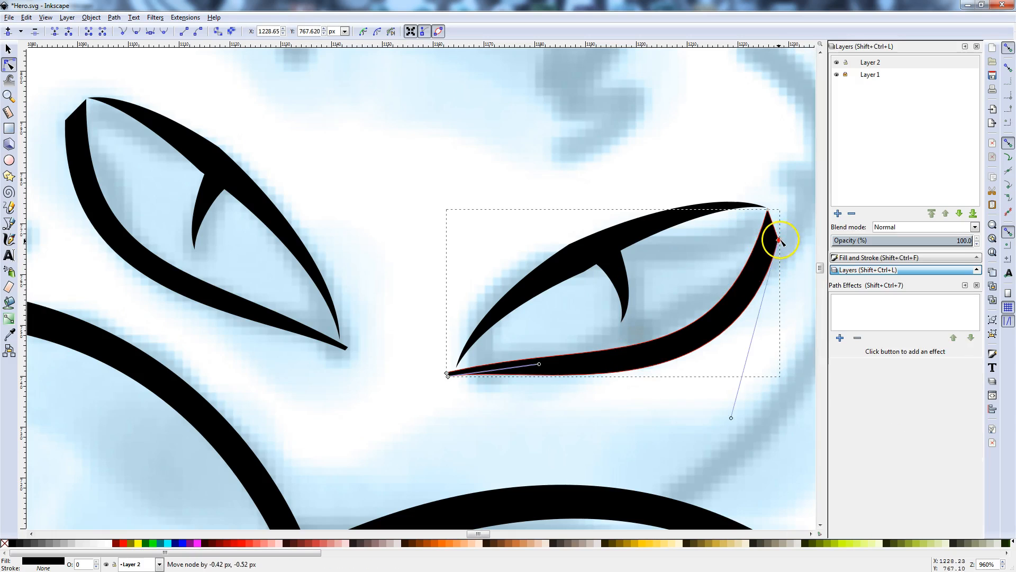
mouse_move(770, 214)
mouse_down()
mouse_move(742, 235)
mouse_move(778, 240)
mouse_move(782, 221)
mouse_up()
drag(669, 349, 669, 359)
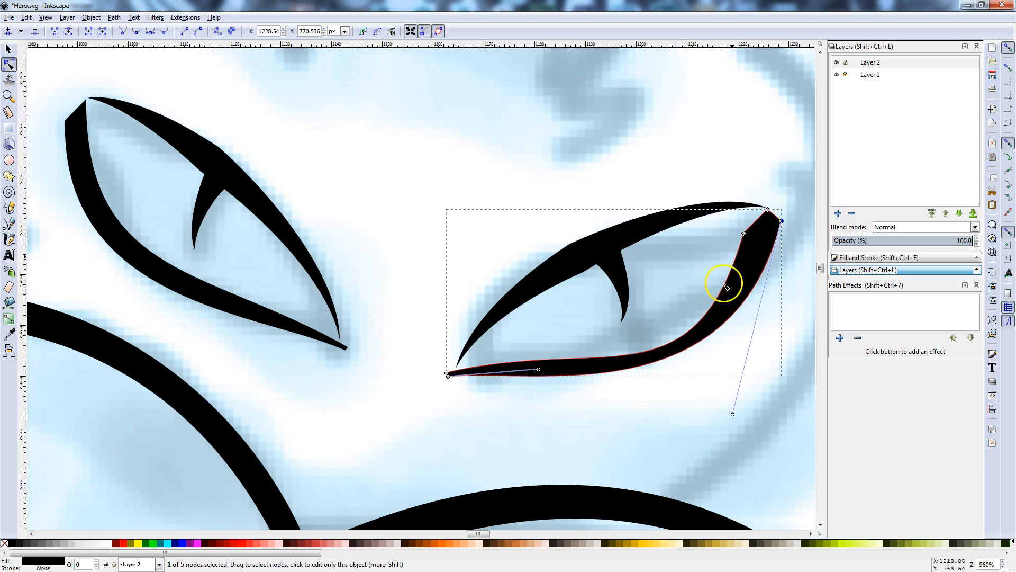
mouse_move(746, 234)
mouse_down()
mouse_move(763, 236)
mouse_move(760, 223)
mouse_up()
mouse_move(710, 395)
mouse_down()
mouse_move(707, 365)
mouse_move(715, 379)
mouse_move(694, 400)
mouse_up()
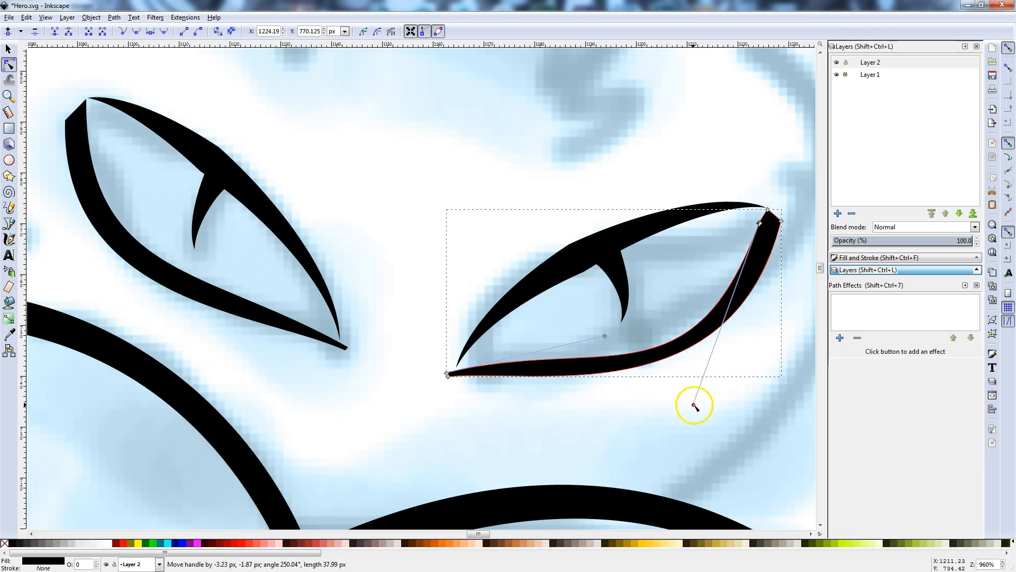
drag(760, 223, 762, 226)
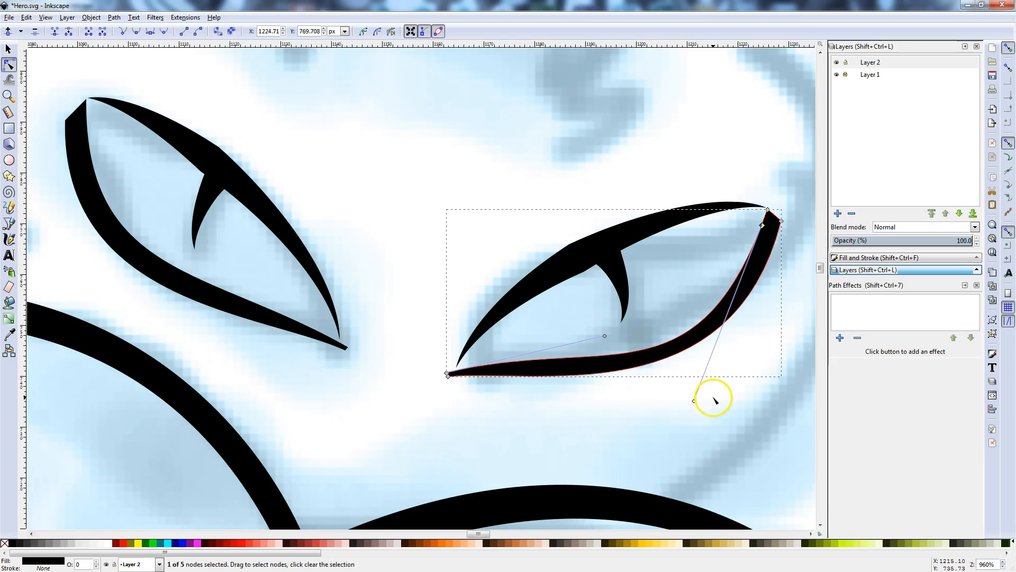
click(408, 199)
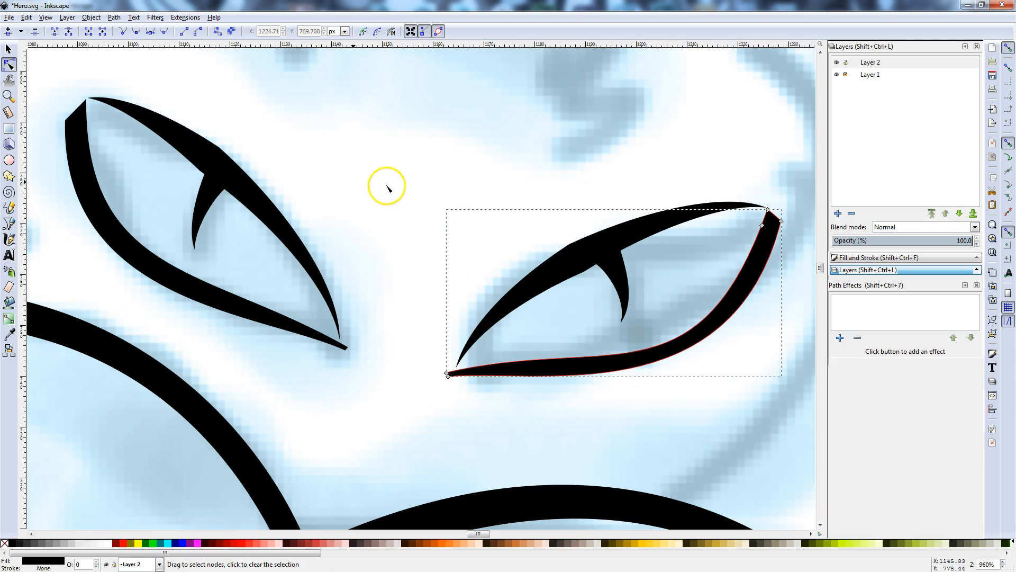
click(7, 49)
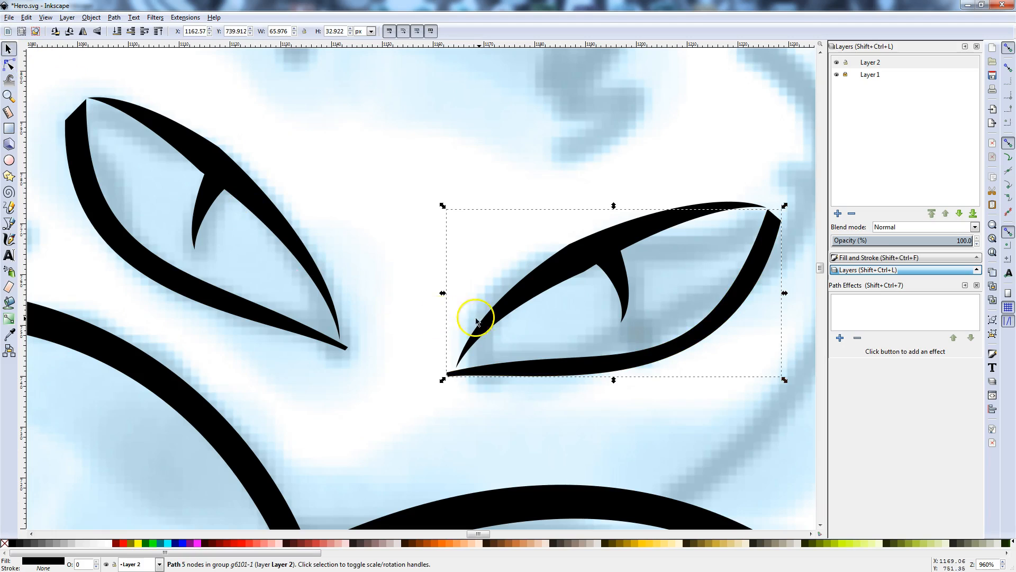
click(444, 303)
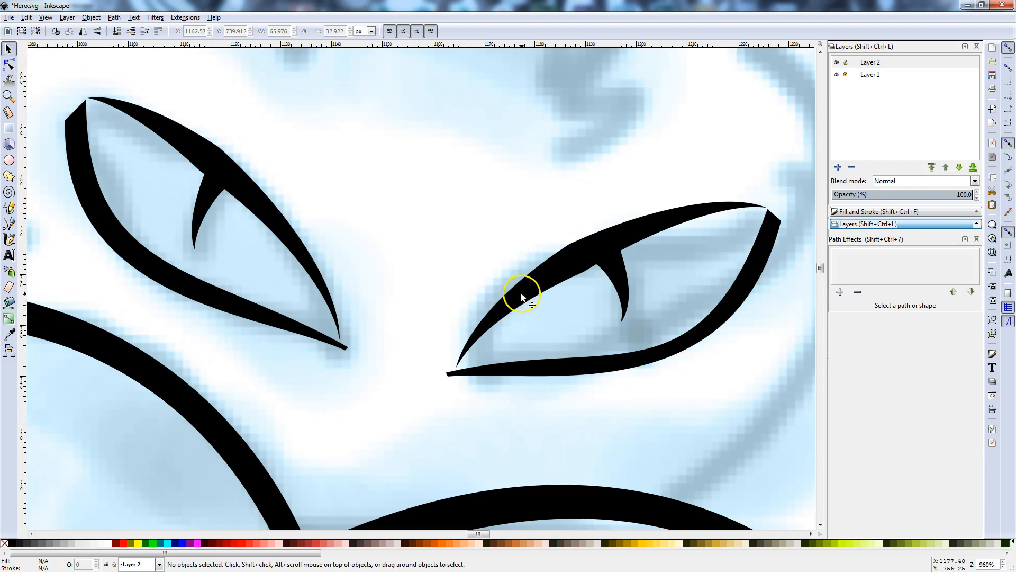
Step: Hide the Layer 1 sketch to view the black line work alone, and show it again
scroll(463, 286, up, 1)
scroll(463, 285, down, 6)
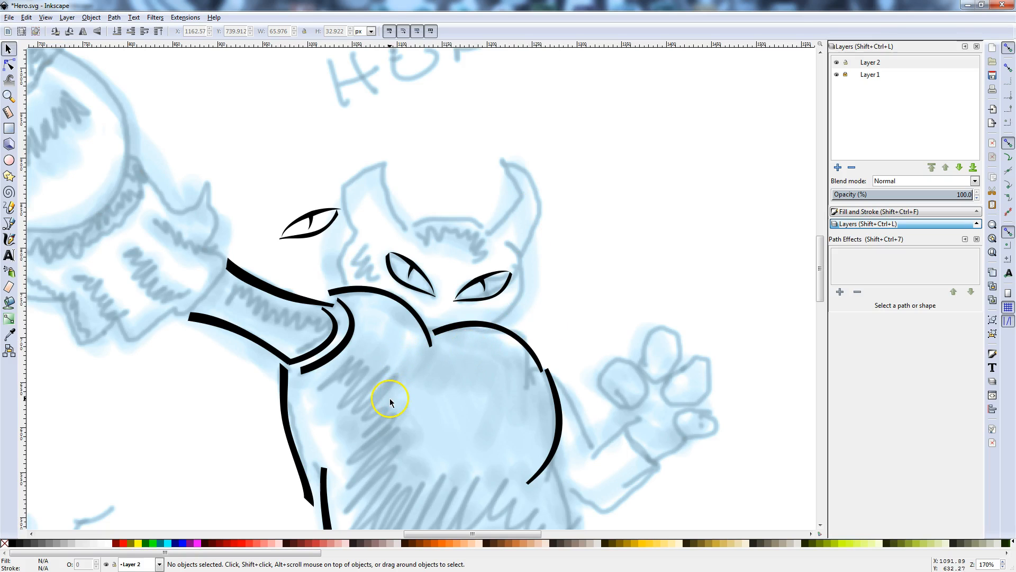
drag(402, 416, 460, 344)
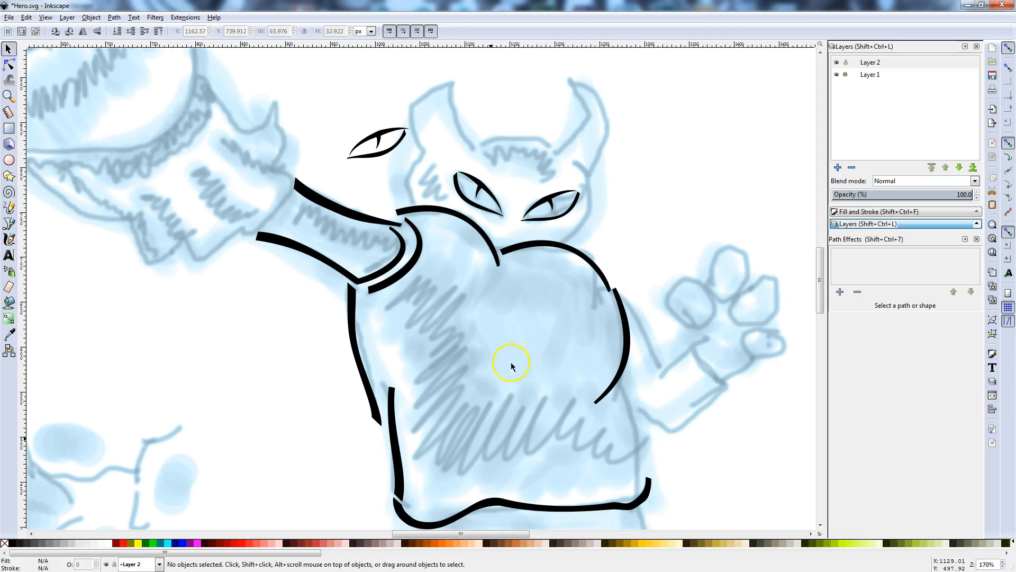
click(836, 74)
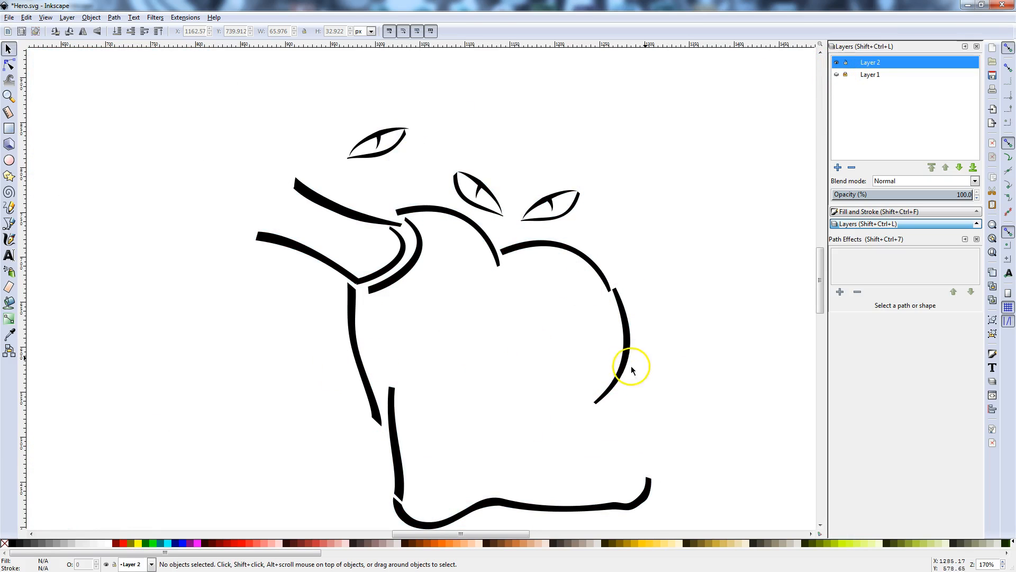
click(836, 74)
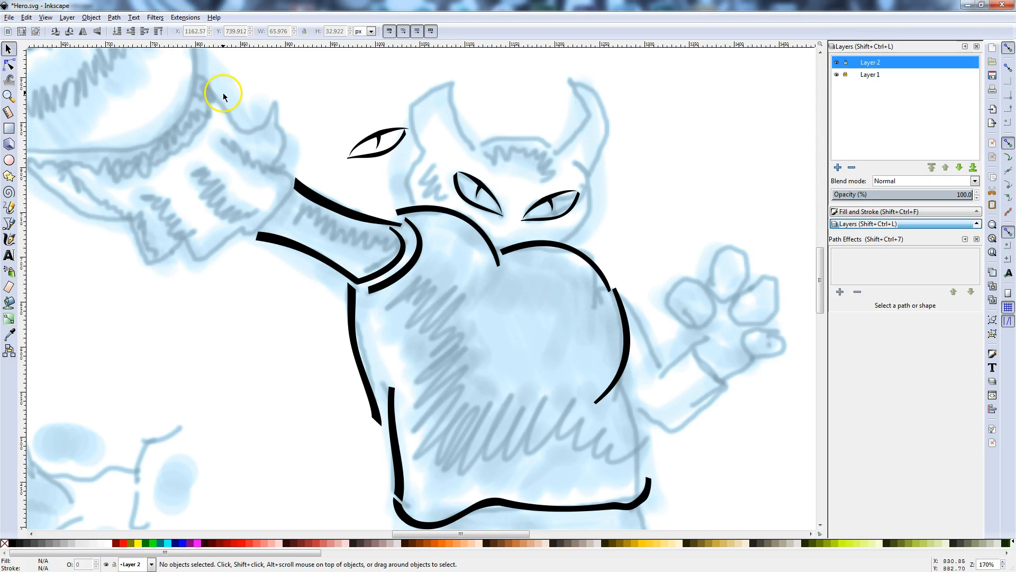
Step: Save the drawing as Hero in the Cairo PNG (*.png) format
click(8, 17)
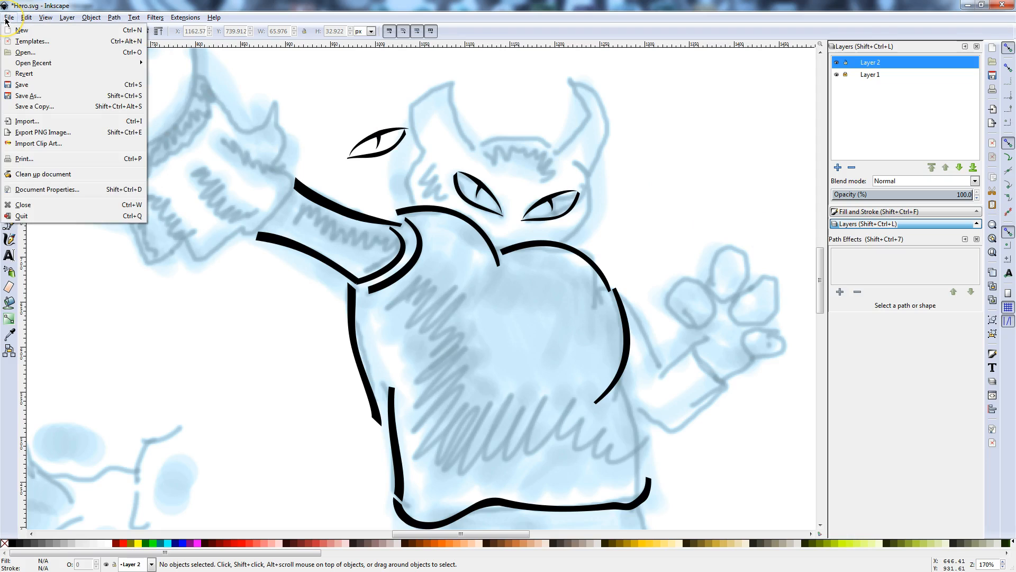
click(35, 96)
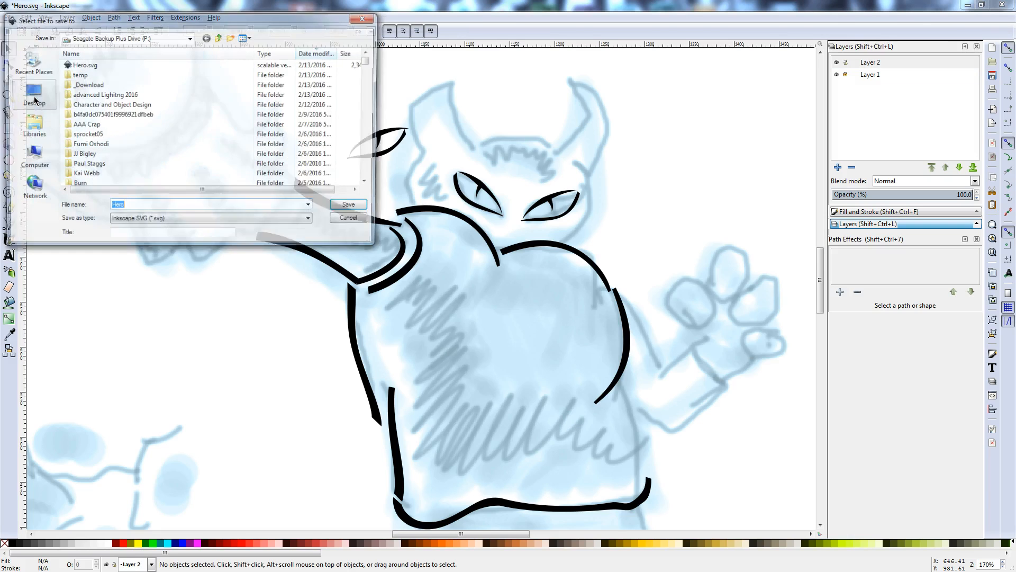
click(181, 221)
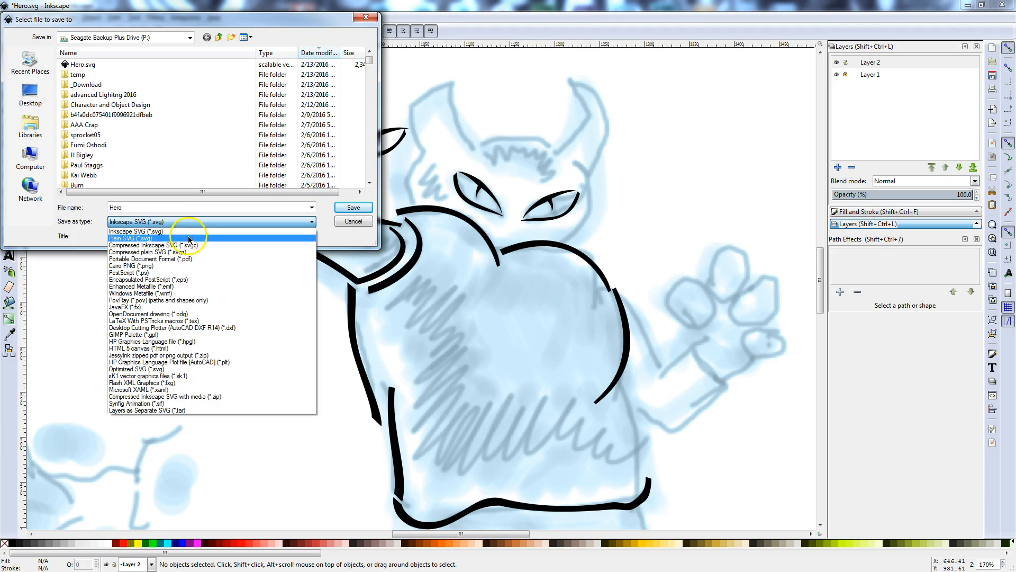
click(173, 266)
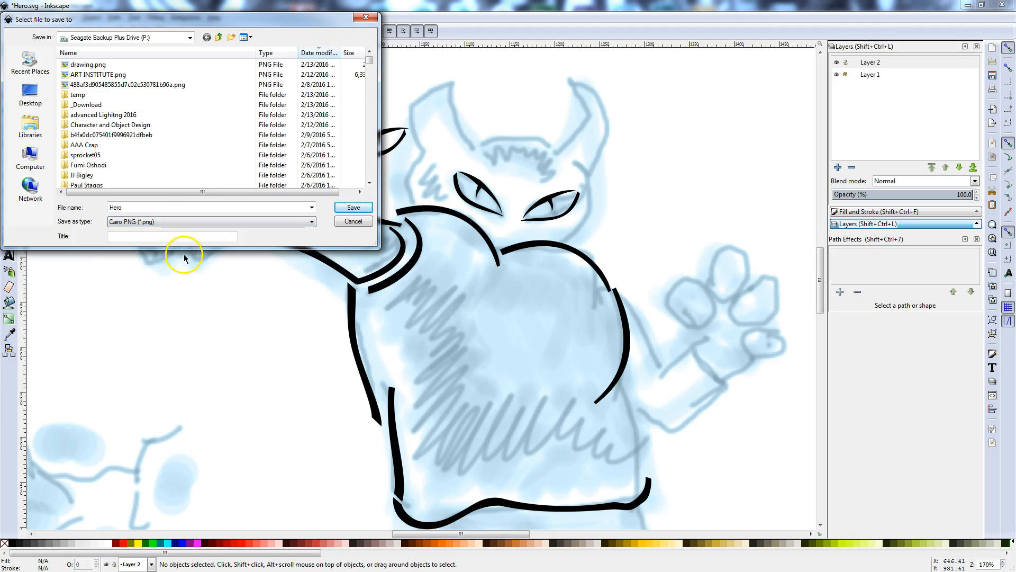
click(352, 209)
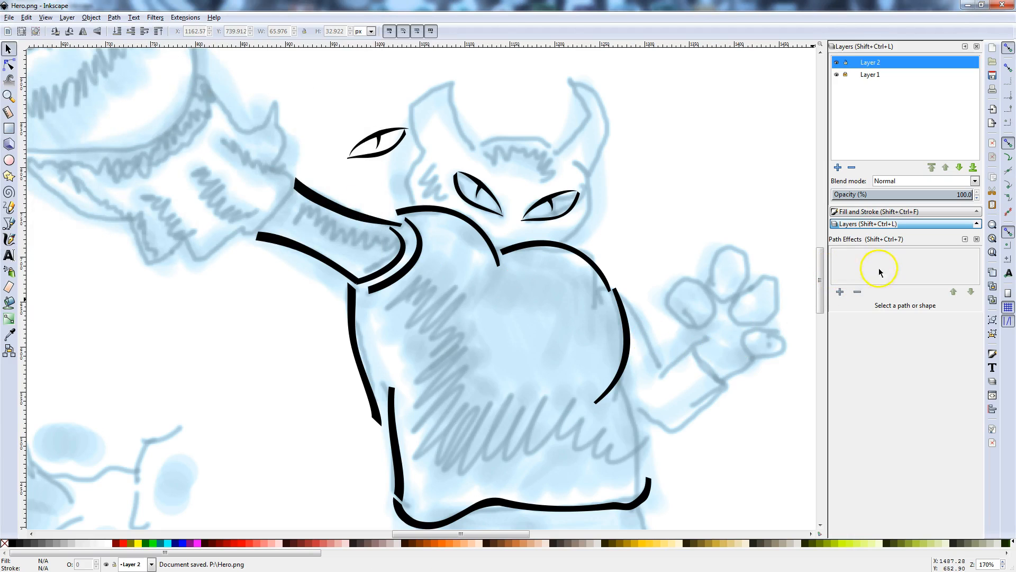
key(shift+ctrl+e)
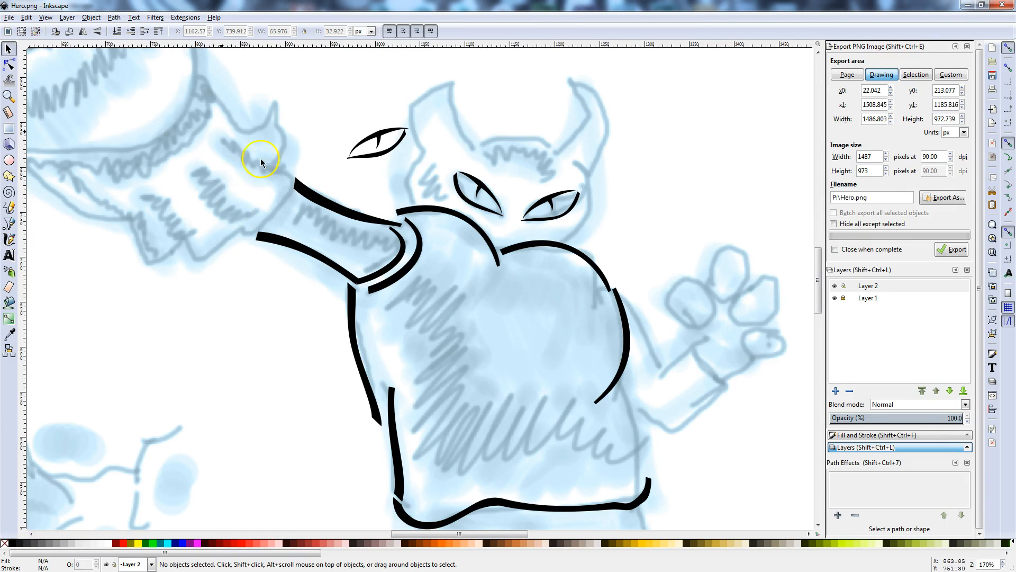
click(10, 18)
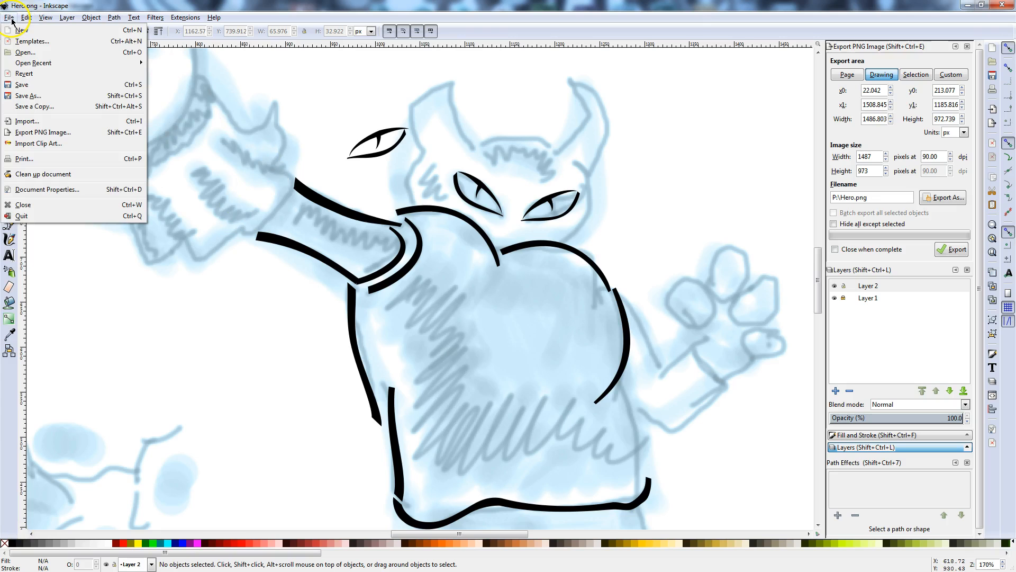
click(28, 95)
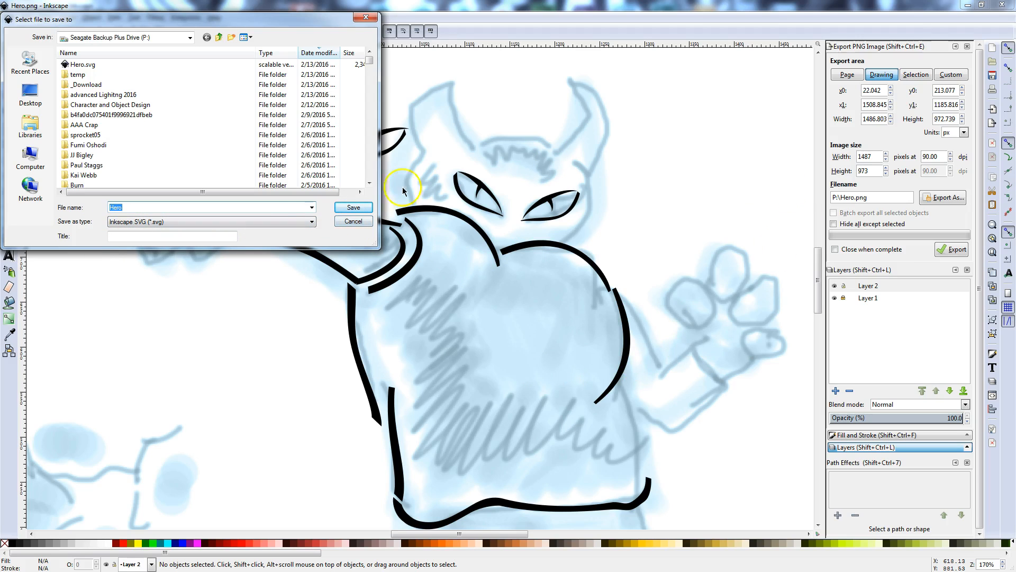
click(343, 211)
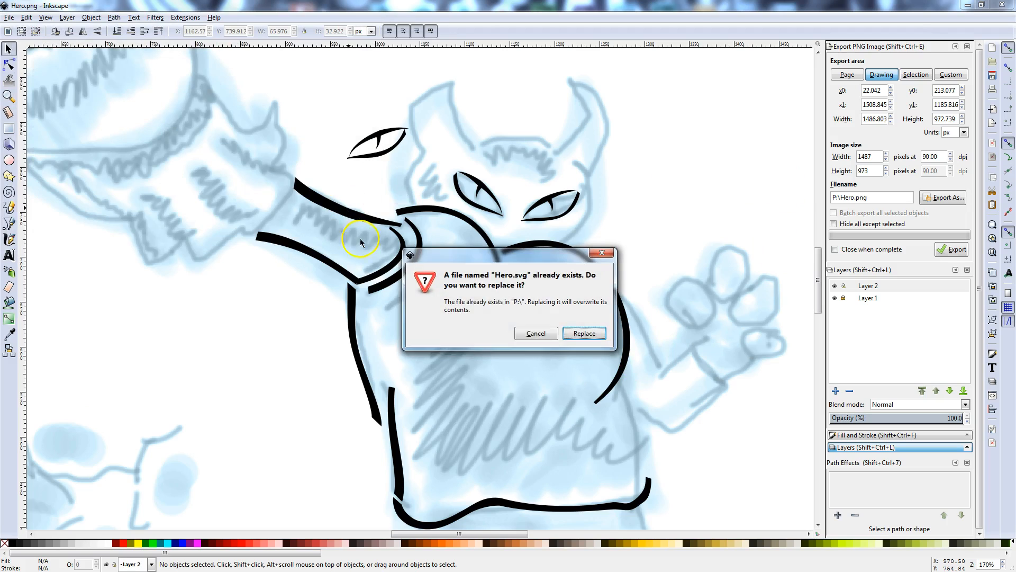
click(548, 335)
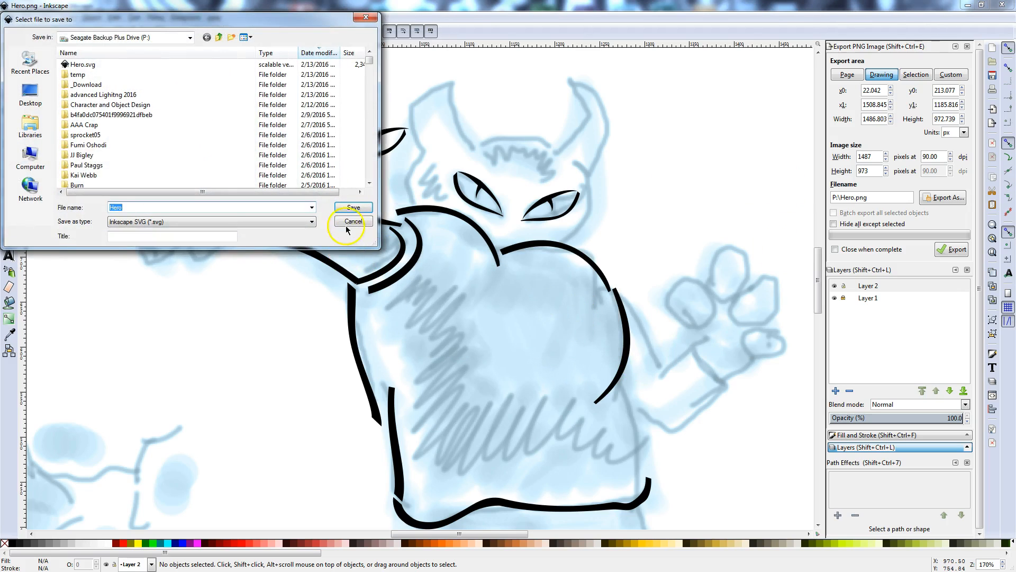
click(347, 225)
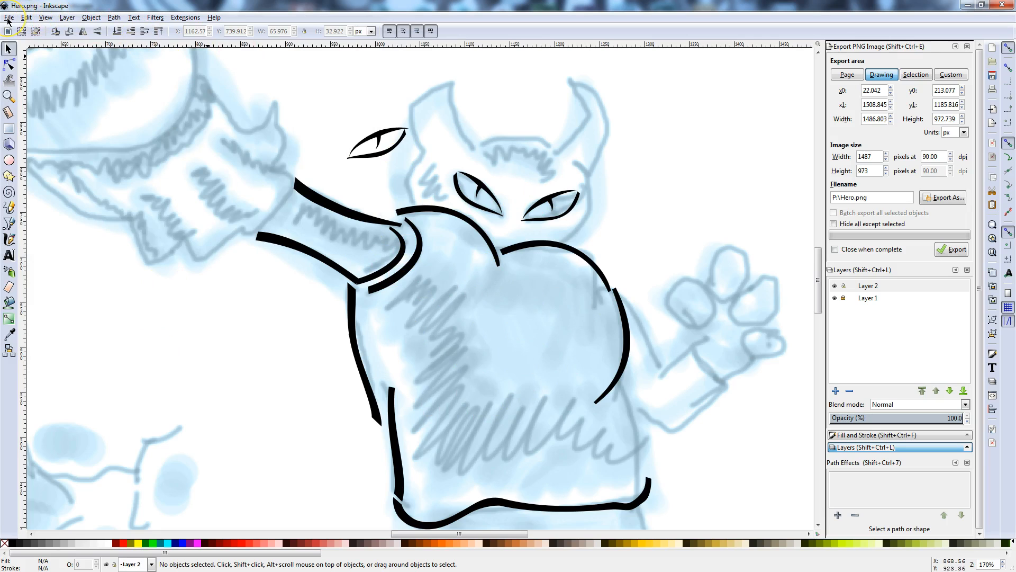
Step: Export the whole drawing area, sketch included, as a PNG to P:\Hero.png at 90 dpi, replacing the existing file
click(9, 17)
click(31, 135)
click(558, 245)
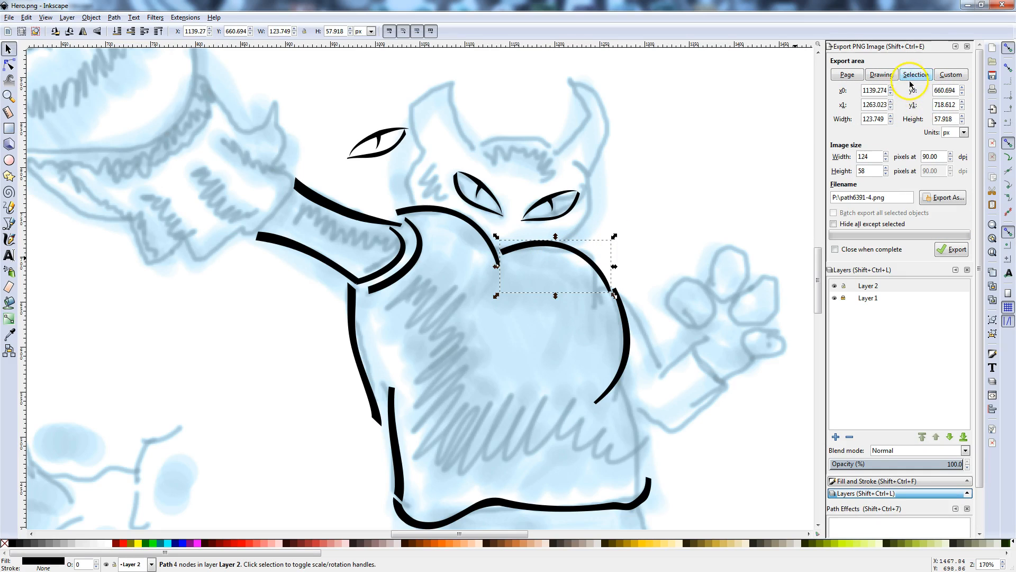
click(676, 215)
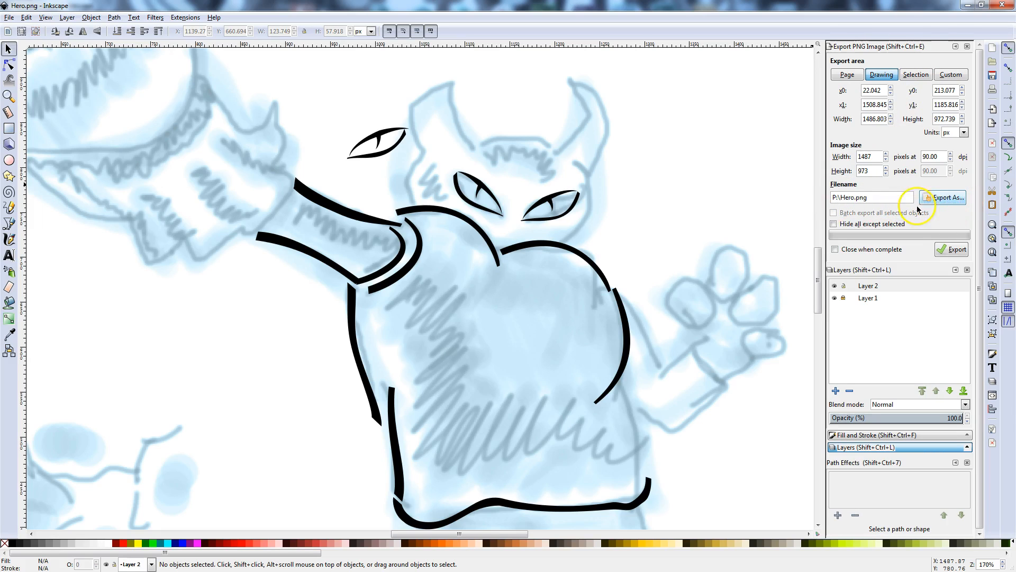
click(953, 251)
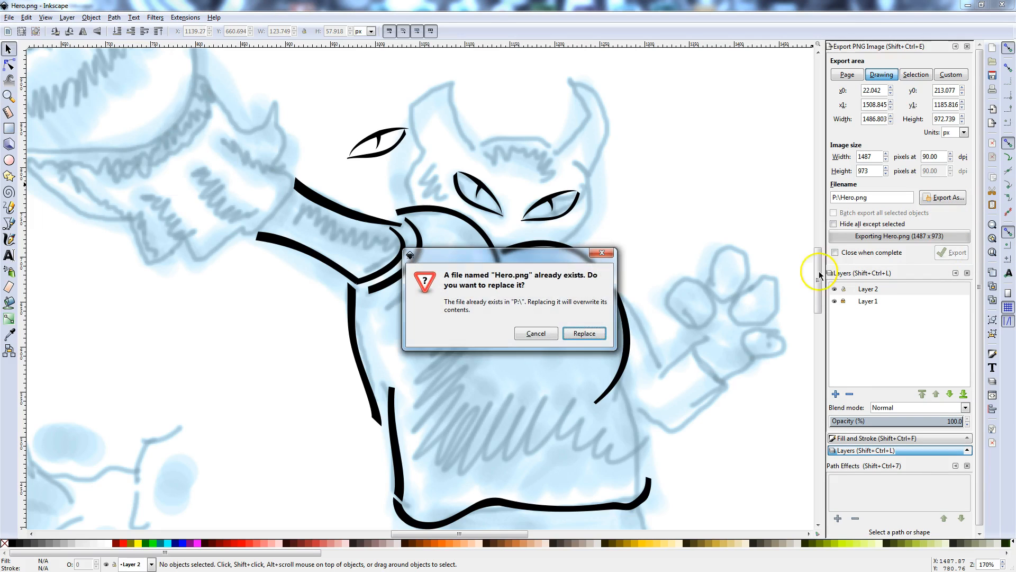
click(577, 336)
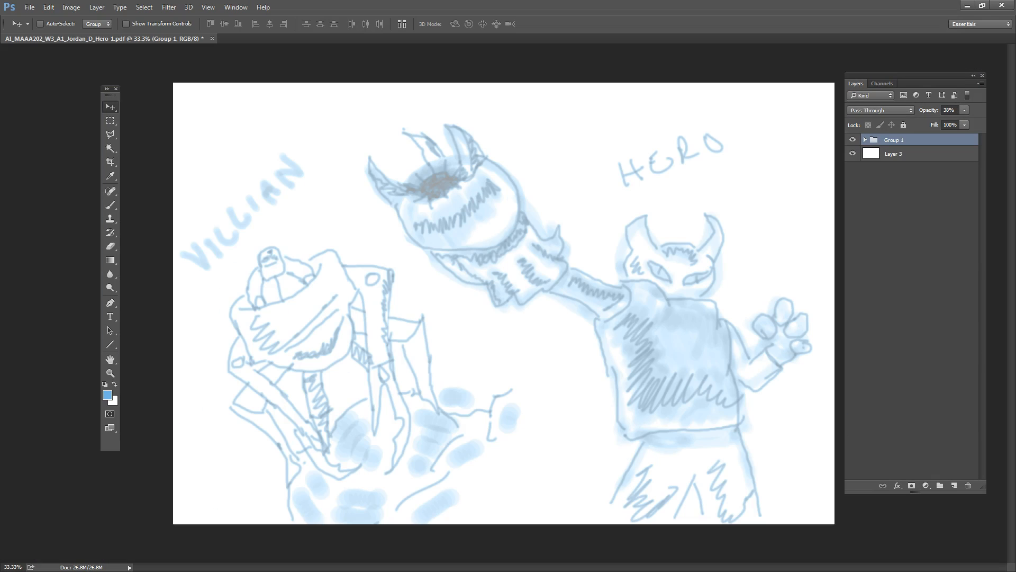
Step: Switch to Photoshop and open Hero.png from the P: drive to check the exported sketch and line work
click(29, 7)
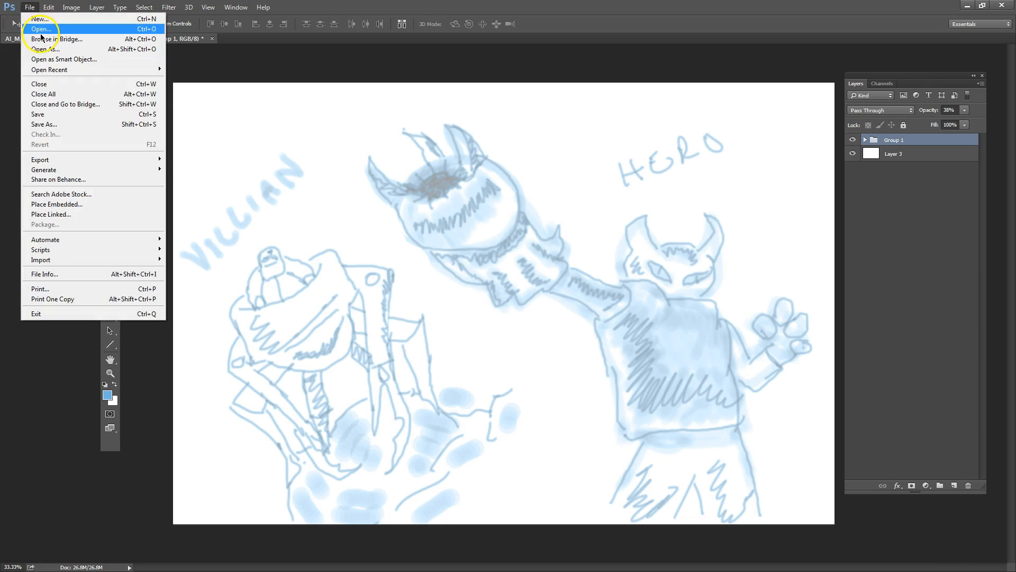
click(32, 27)
click(186, 73)
click(416, 269)
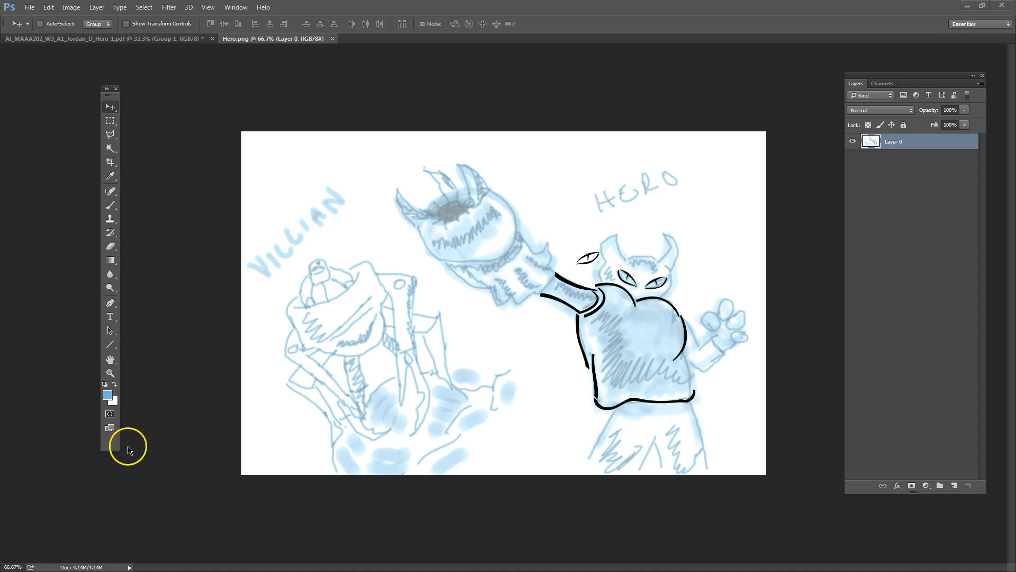
Step: Return to Inkscape, hide the Layer 1 sketch, and export the drawing's line work over P:\Hero.png
click(967, 5)
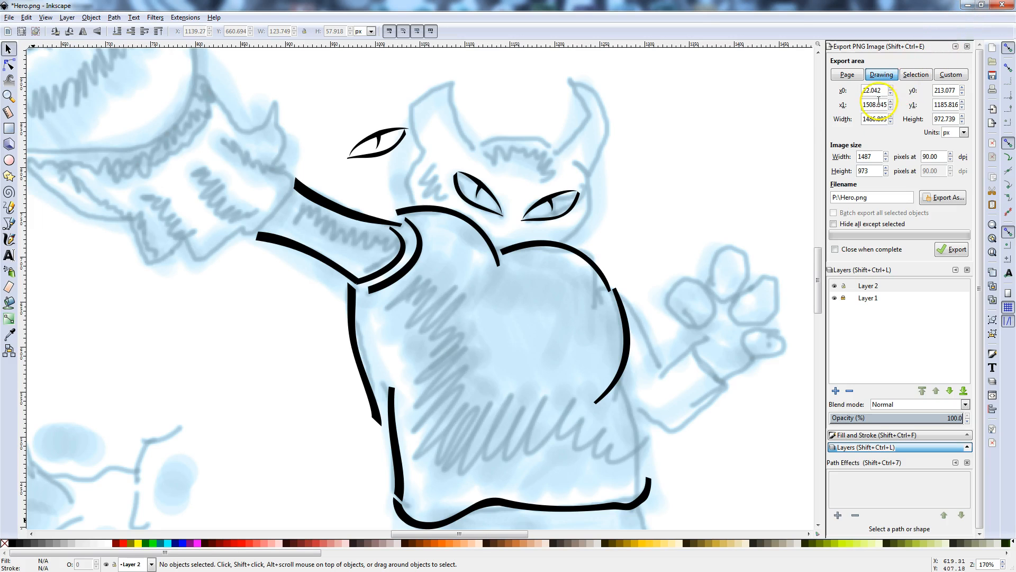
click(835, 299)
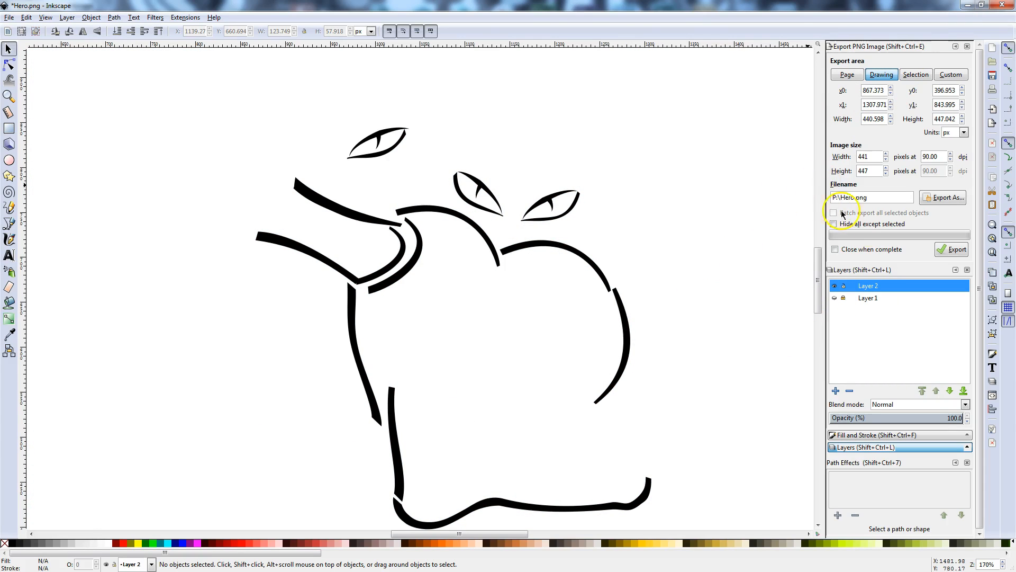
click(950, 251)
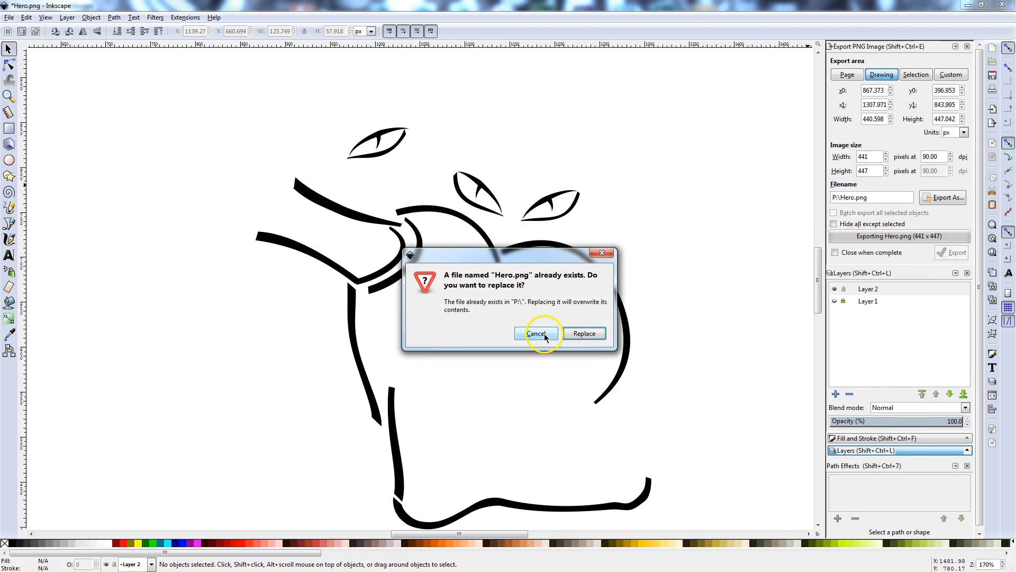
click(582, 334)
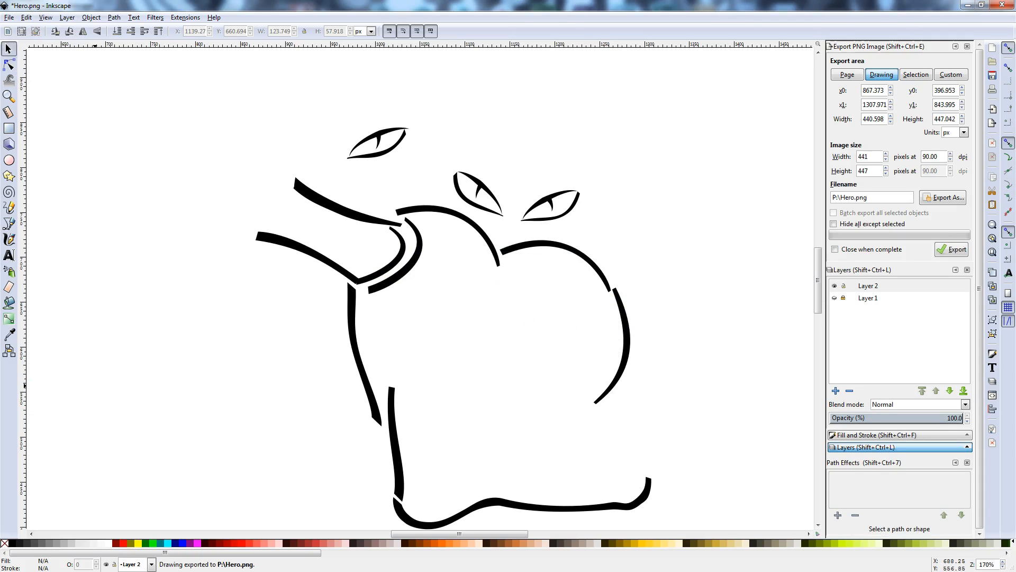
Step: Switch to Photoshop, close the outdated Hero.png, and open the newly exported Hero.png to check its transparent background
key(alt+Tab)
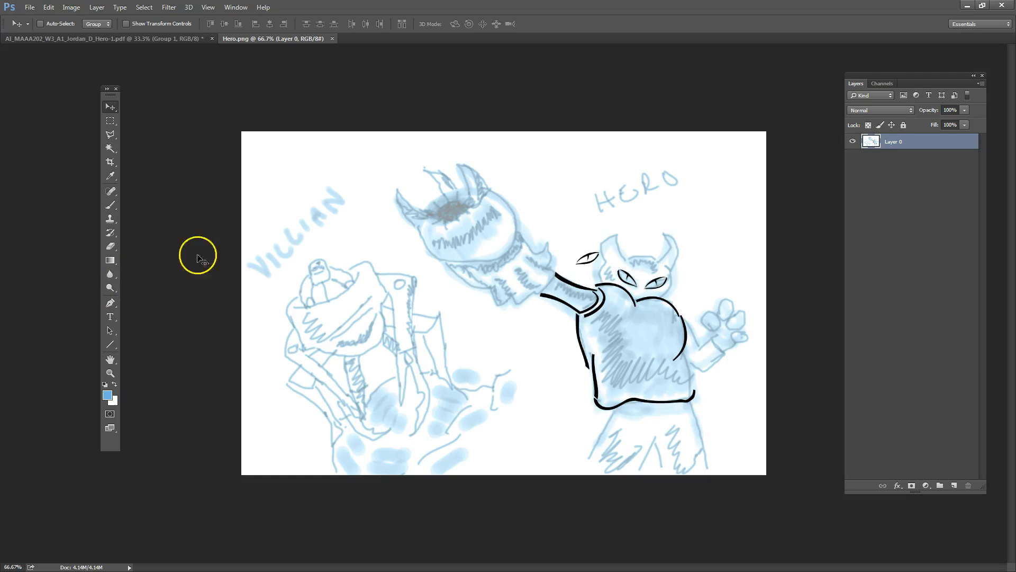
click(332, 39)
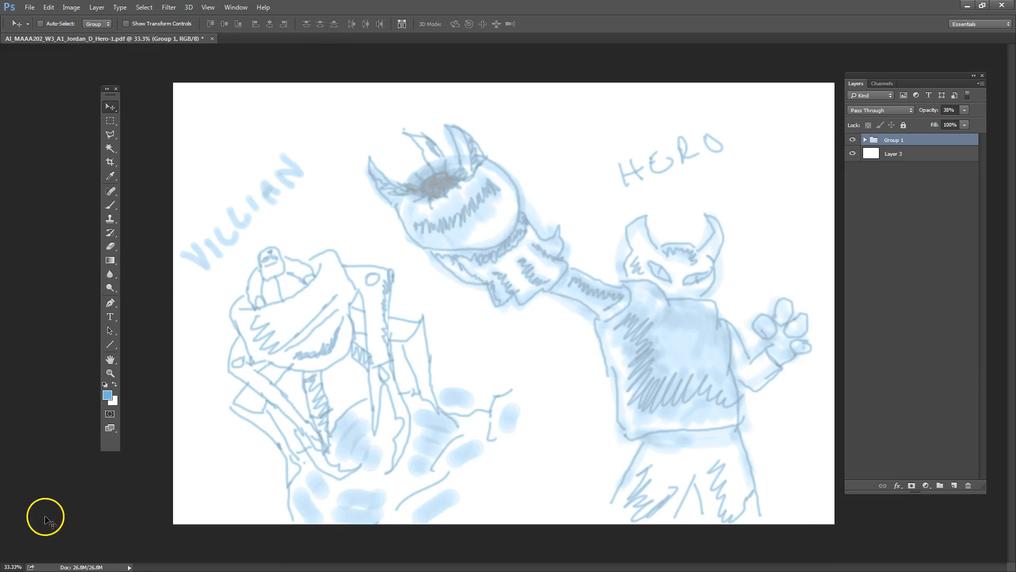
click(28, 7)
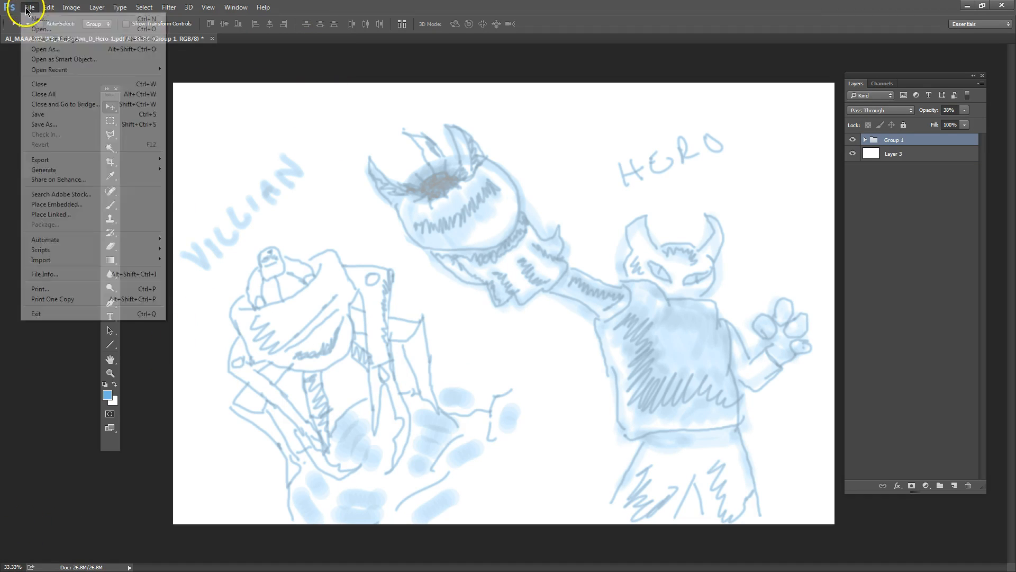
click(42, 29)
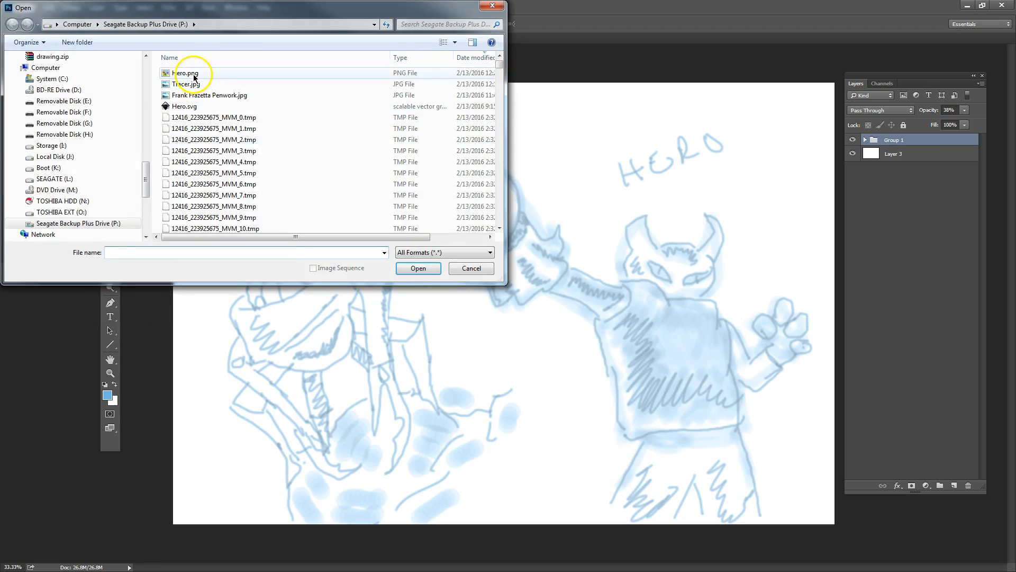
click(194, 74)
click(417, 268)
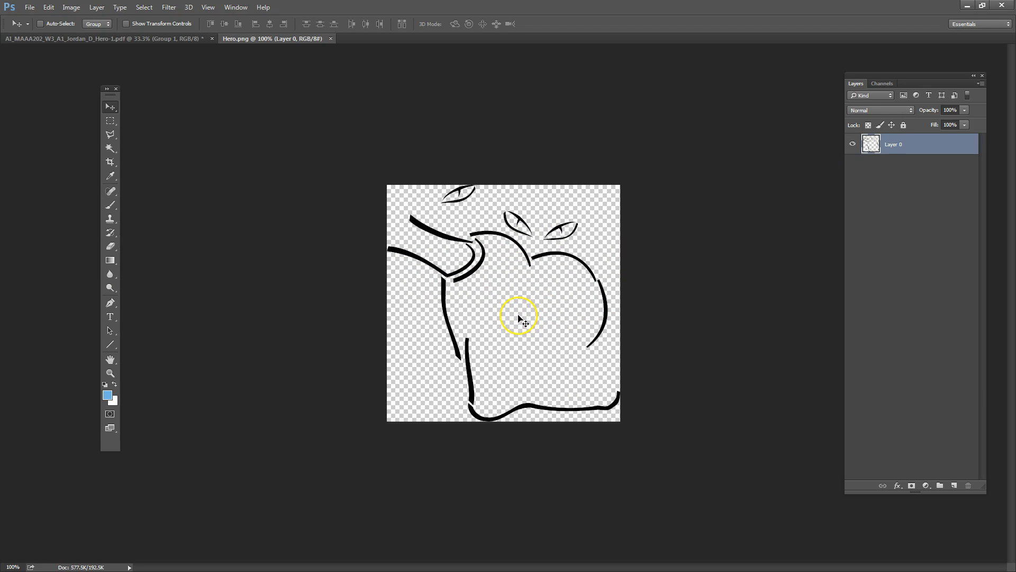
Step: Return to Inkscape and hide the Layer 2 line work
click(967, 6)
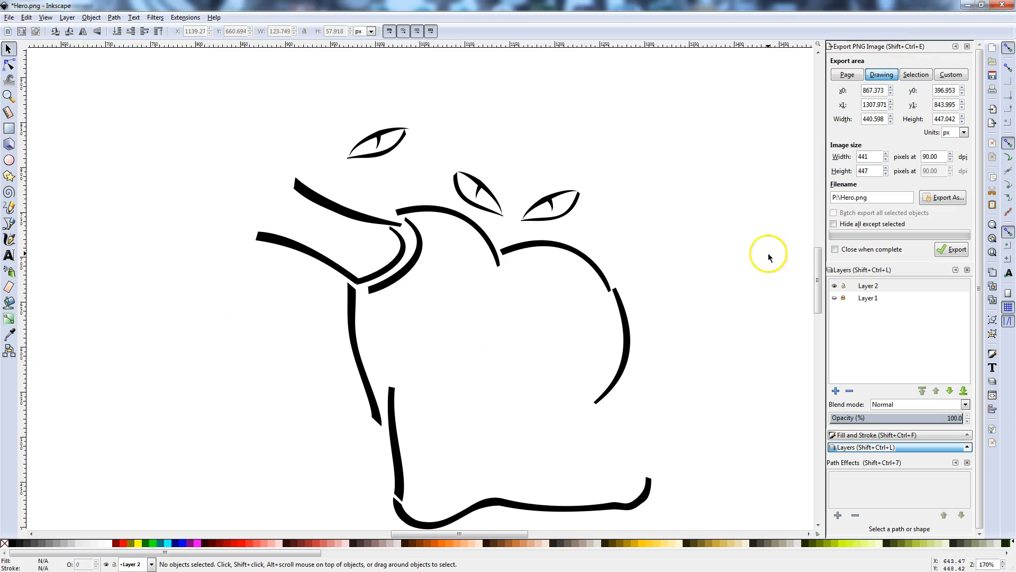
click(835, 298)
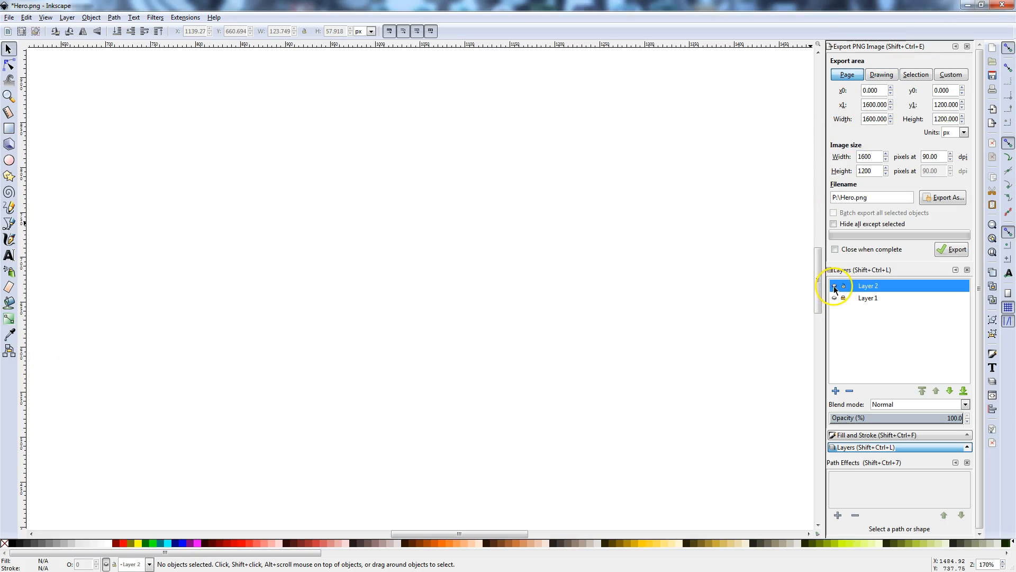